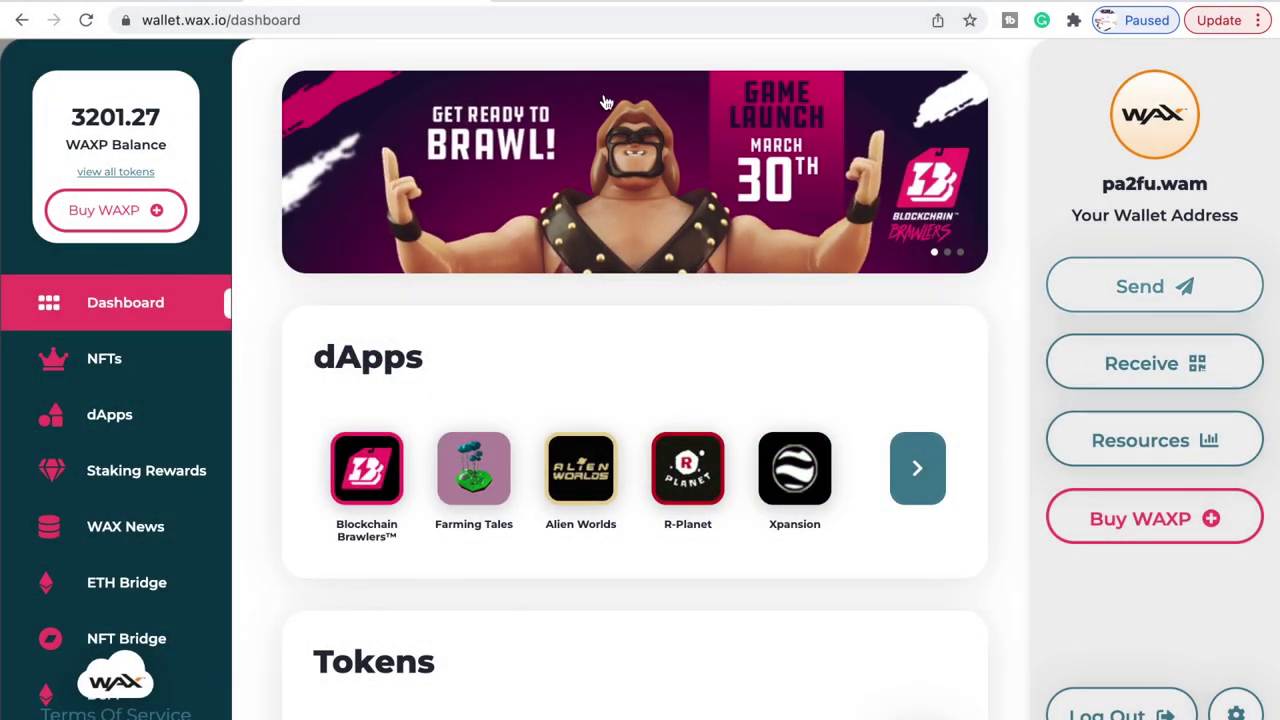
# Go from the Binance tab to the AtomicHub Transformers x Funko Series 1 set page
pyautogui.click(595, 3)
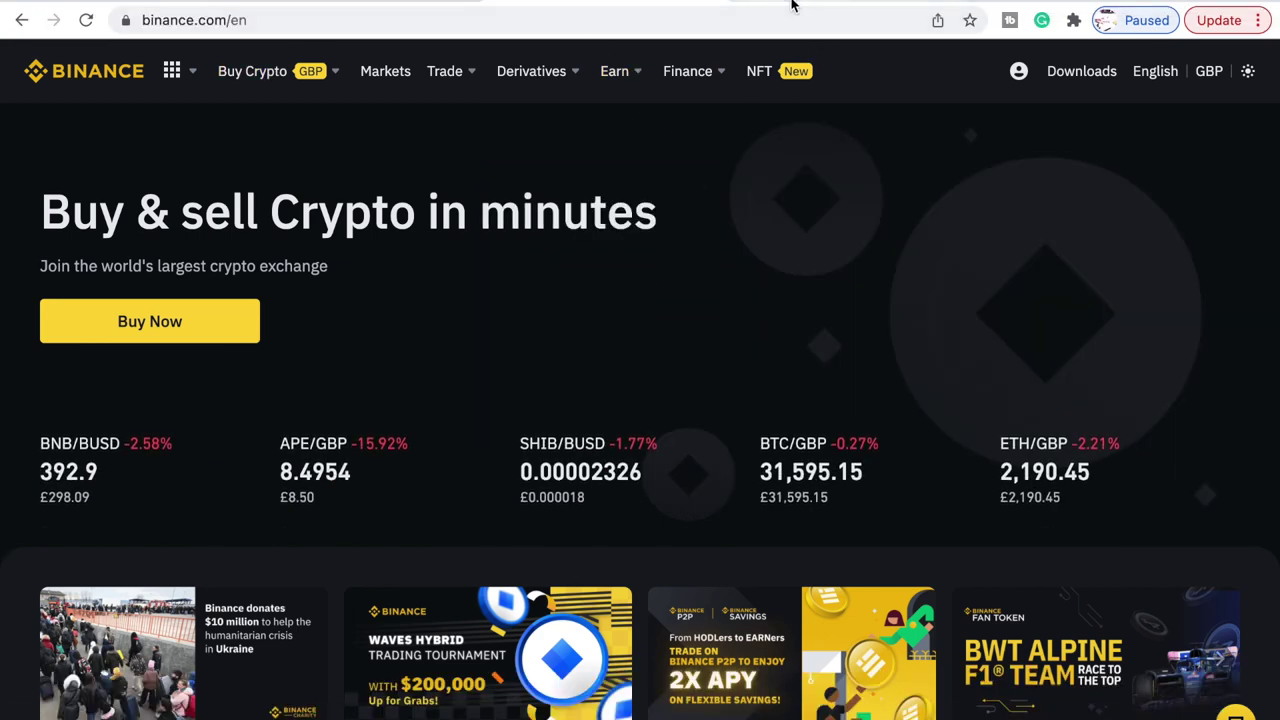
pyautogui.click(127, 3)
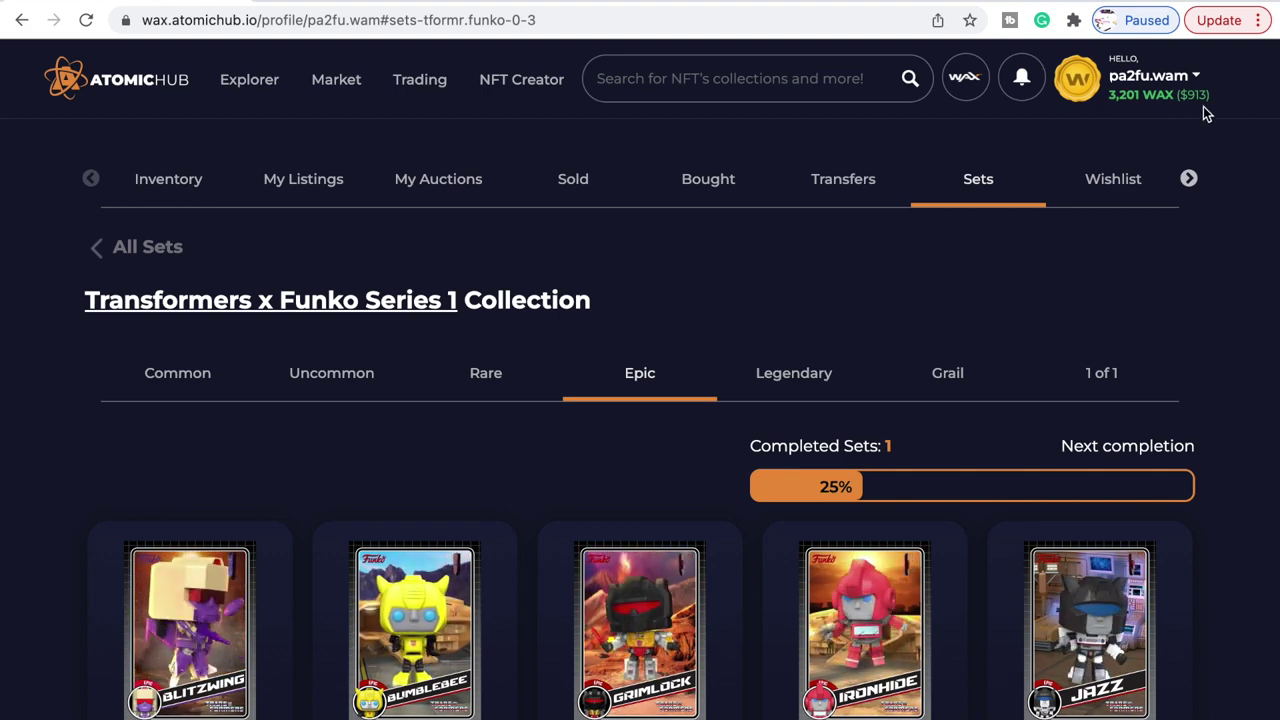
# Review the owned Epic cards (Blitzwing, Bumblebee, Grimlock, Ironhide, Jazz), each with a supply of 2,397
pyautogui.scroll(-1, 561, 652)
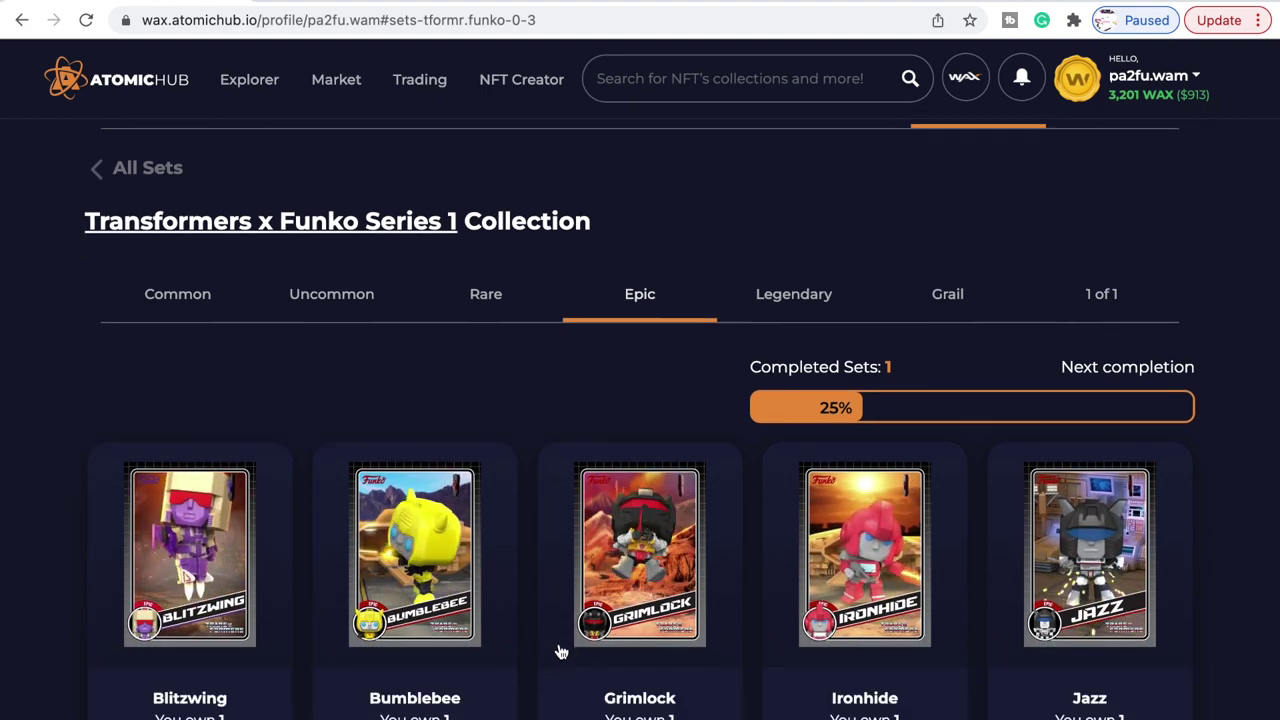
pyautogui.scroll(-2, 561, 652)
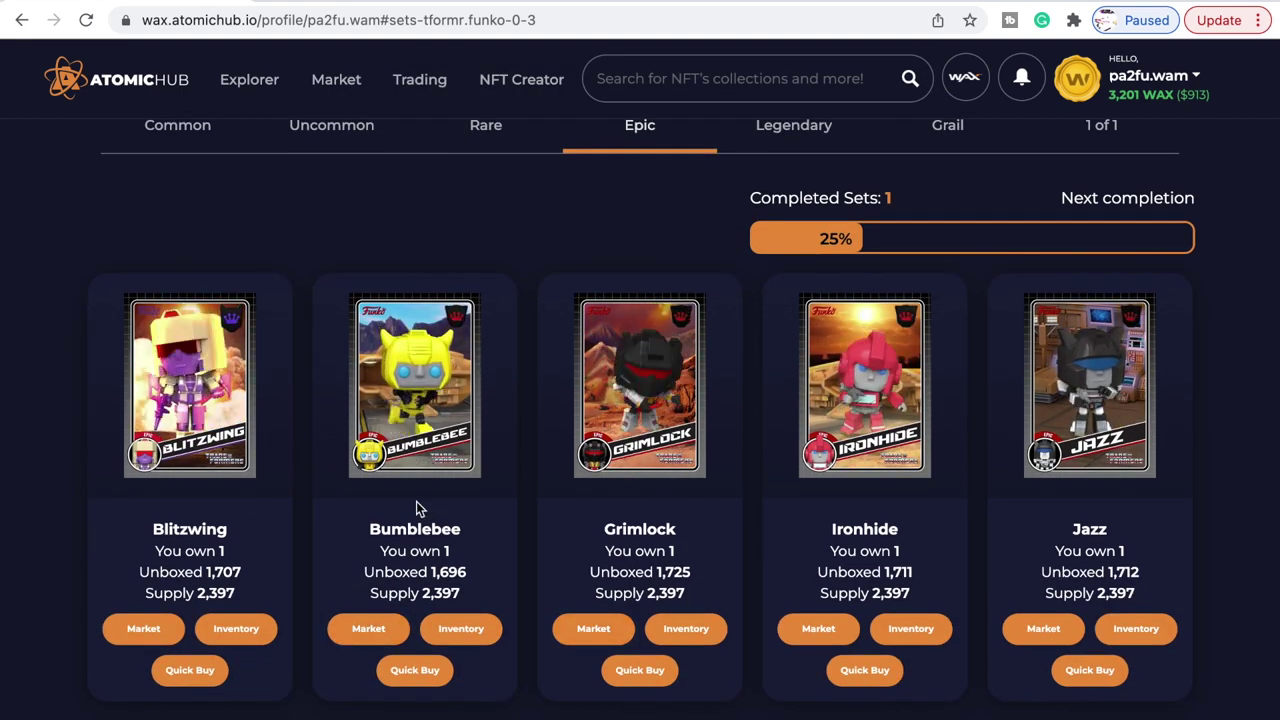
pyautogui.moveTo(465, 440)
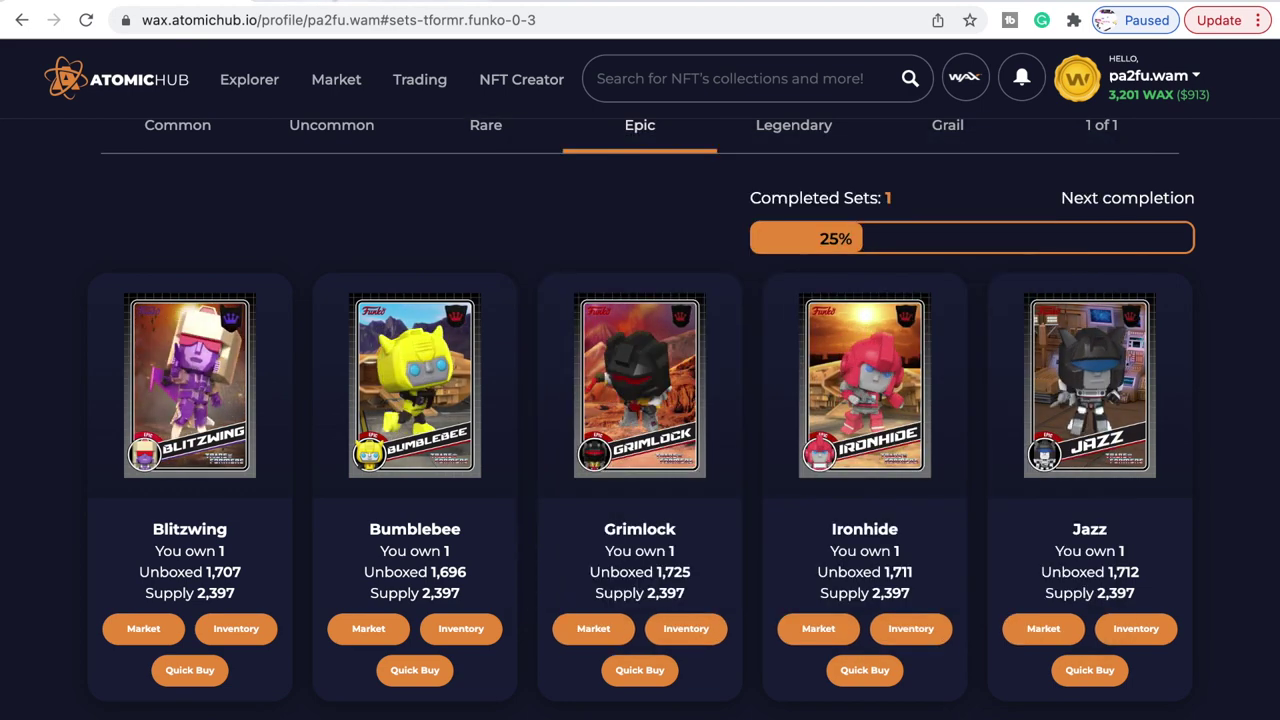
# Start a WAXP send of 201.27 (about $57.27) in WAX Cloud Wallet and advance to the recipient step
pyautogui.click(250, 2)
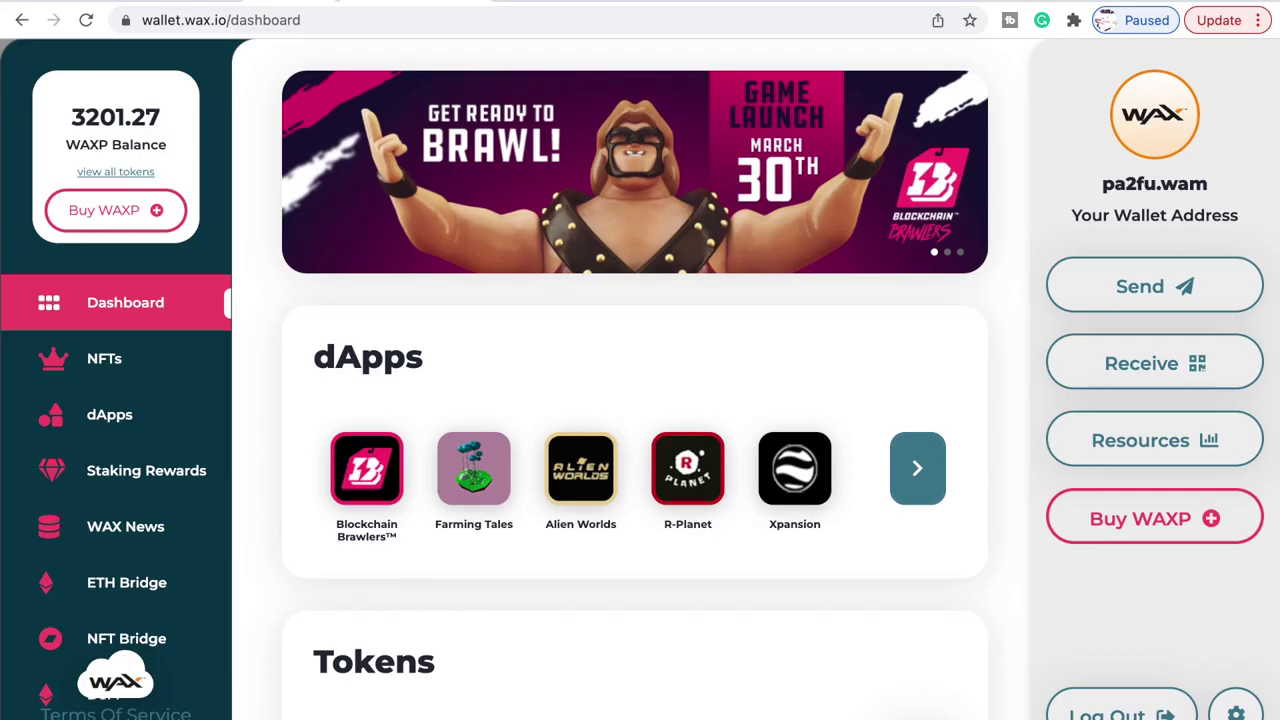
pyautogui.click(586, 2)
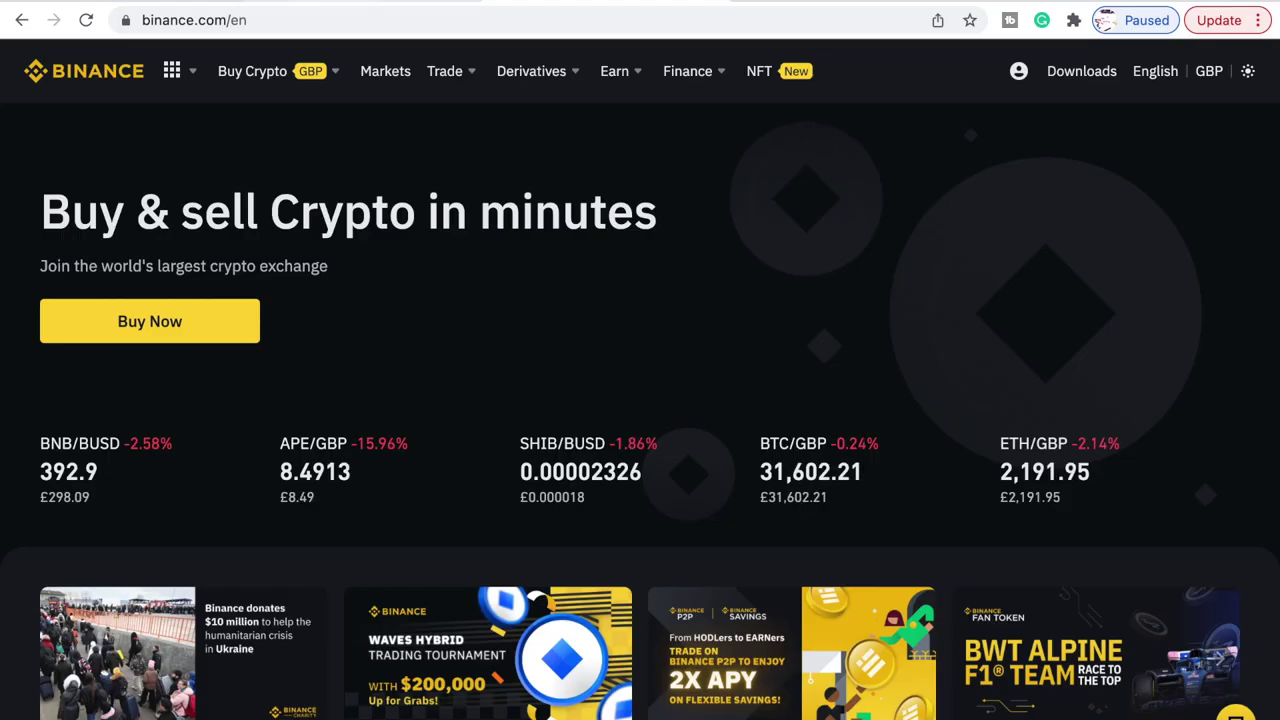
pyautogui.click(300, 2)
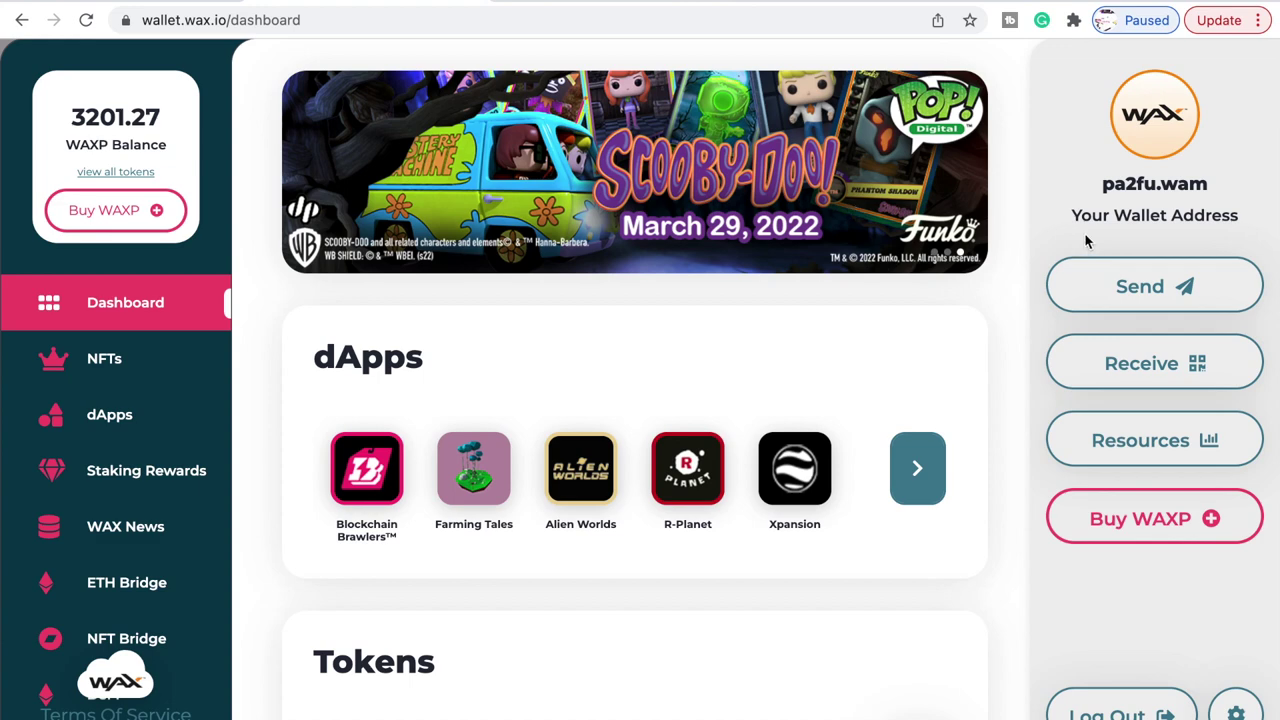
pyautogui.click(1137, 287)
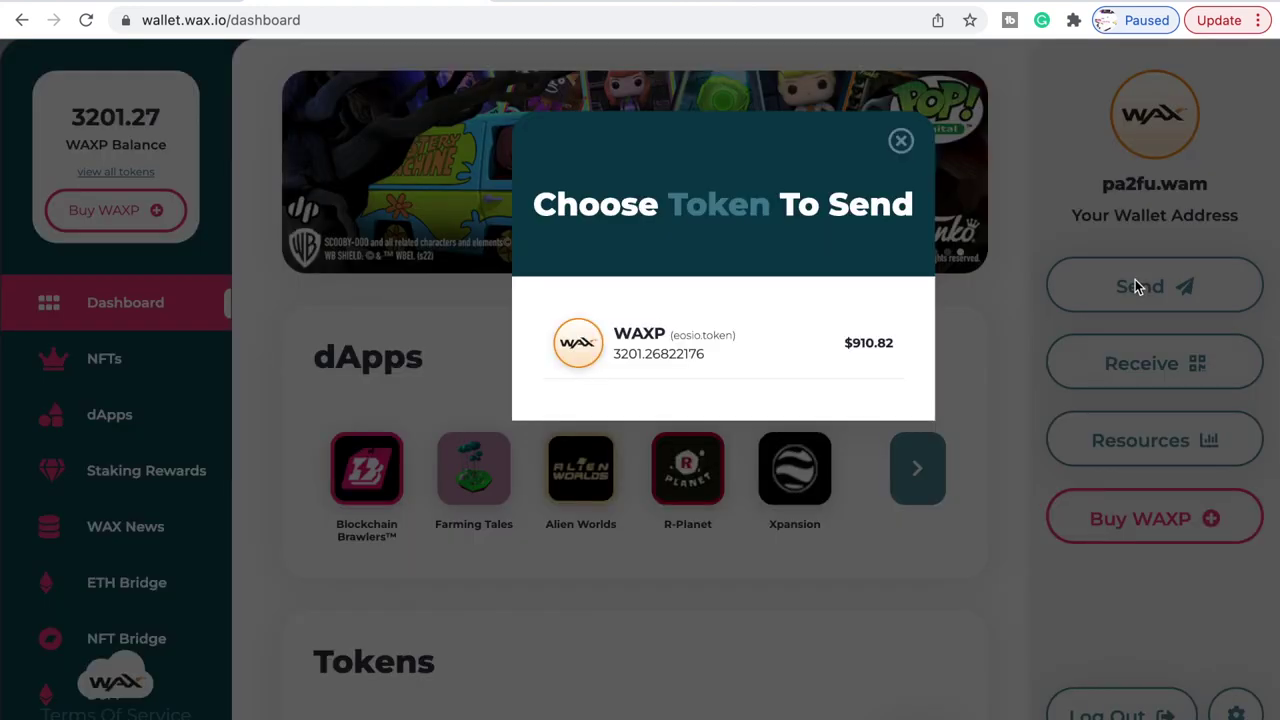
pyautogui.click(651, 334)
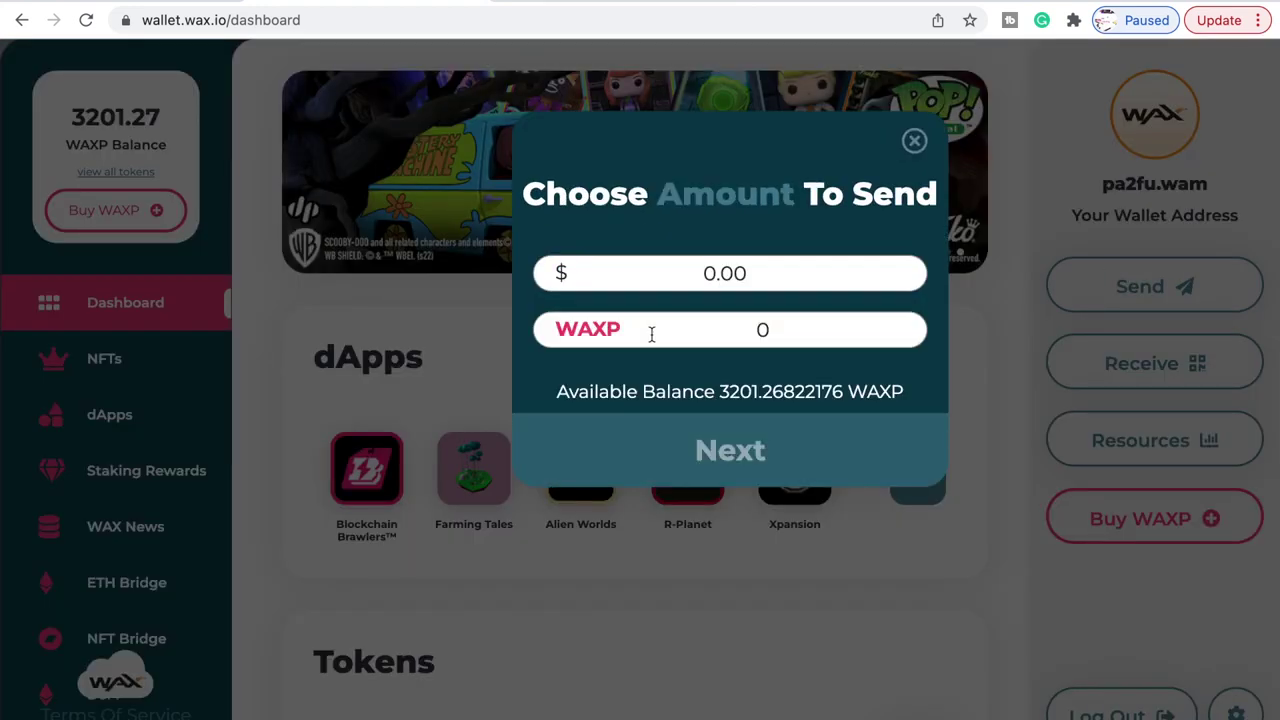
pyautogui.click(789, 329)
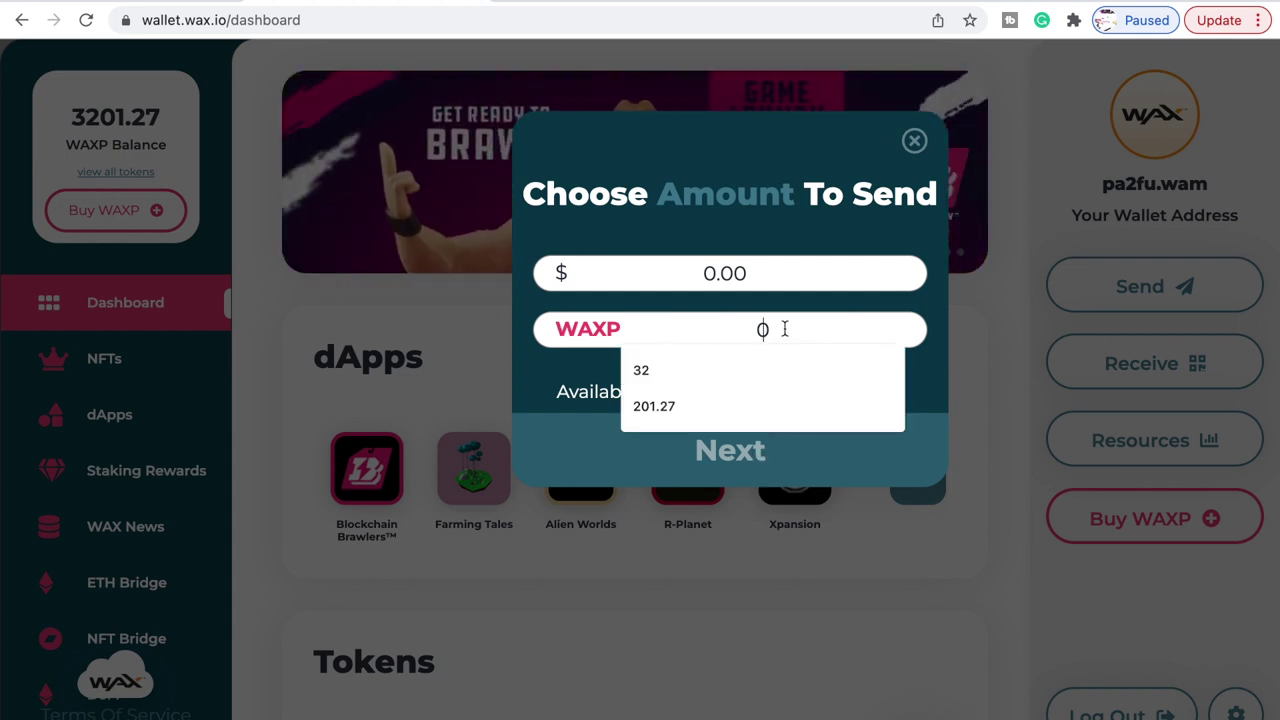
pyautogui.click(666, 412)
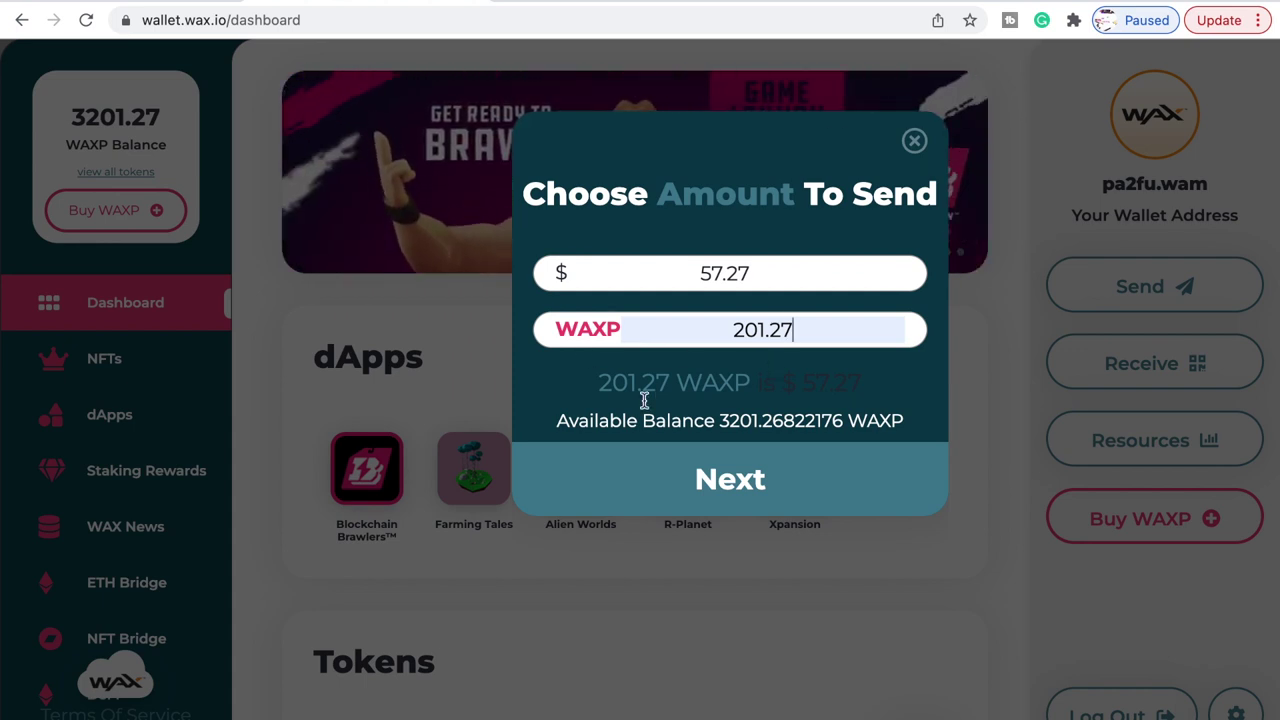
pyautogui.click(738, 481)
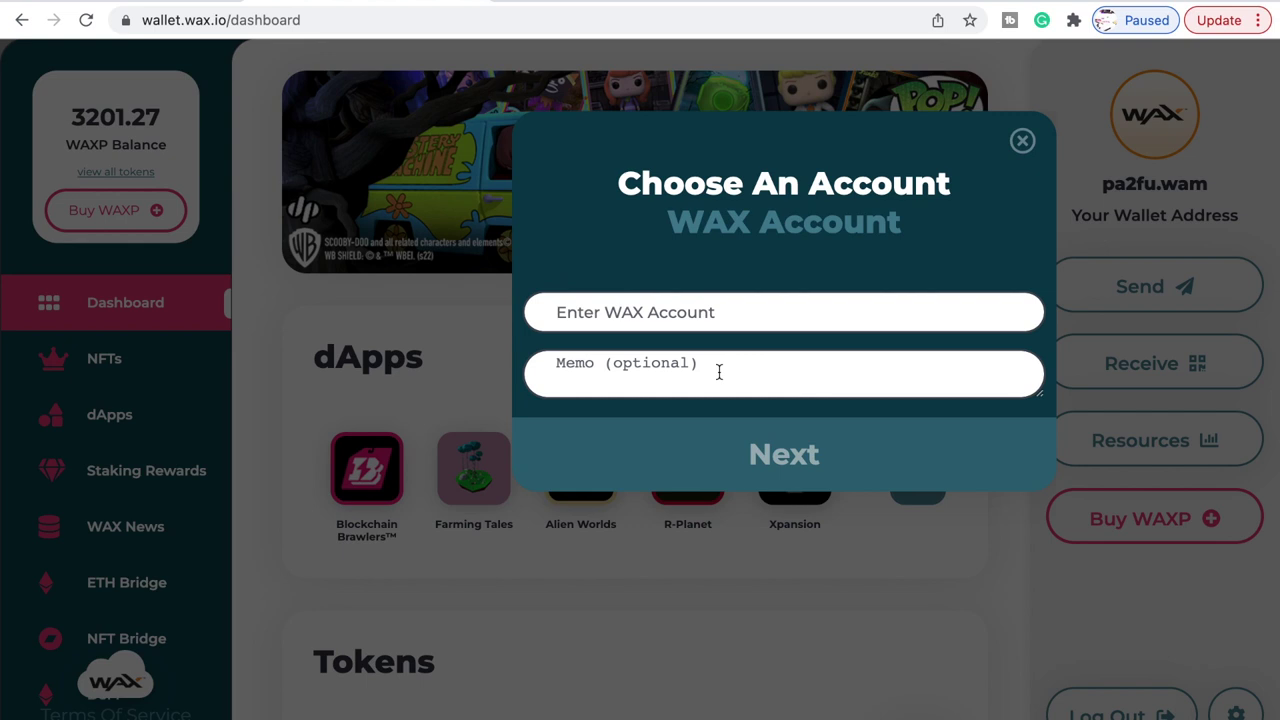
# Open Binance's Fiat and Spot wallet page, showing 0.00023171 BTC (≈ £7.30)
pyautogui.click(598, 1)
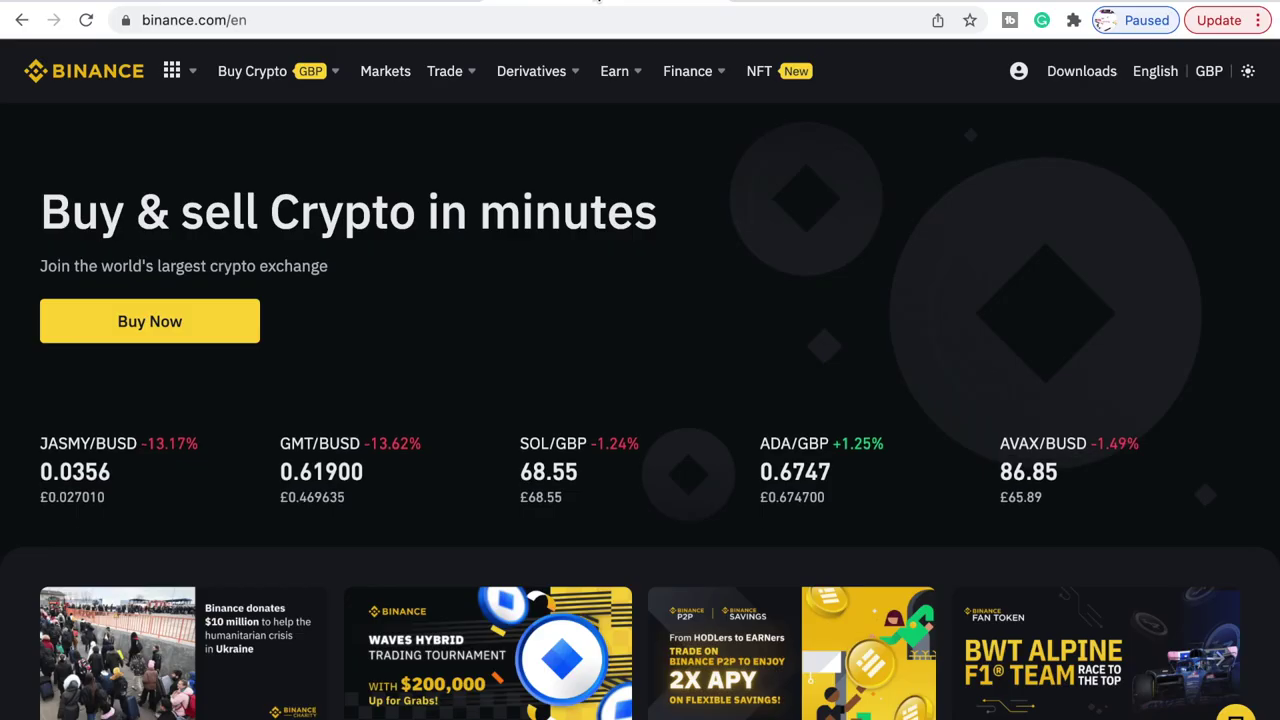
pyautogui.moveTo(172, 71)
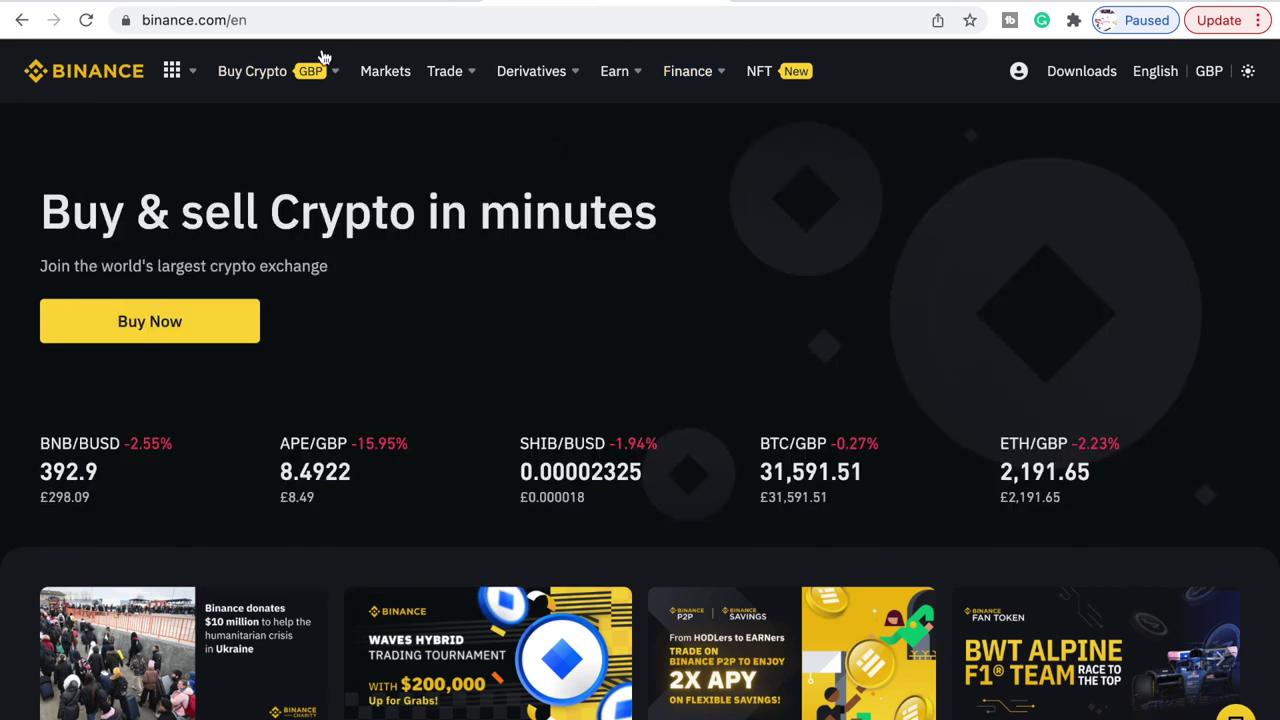
pyautogui.moveTo(233, 66)
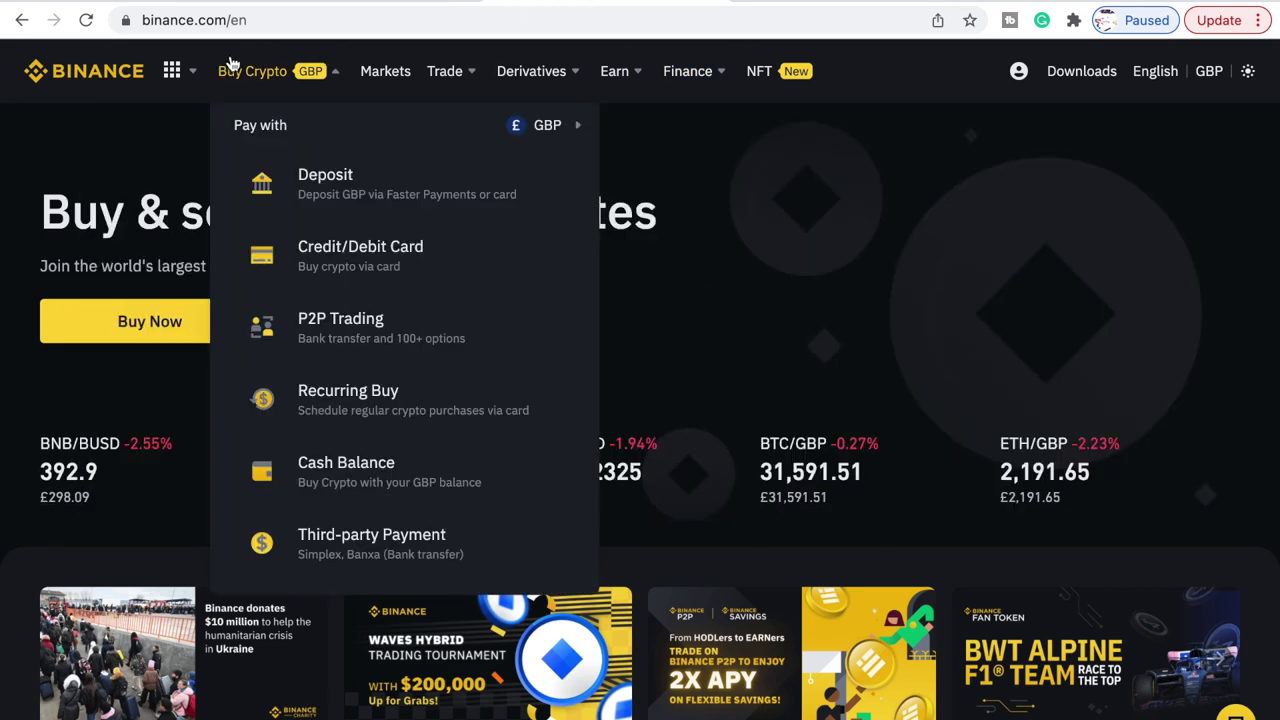
pyautogui.click(338, 187)
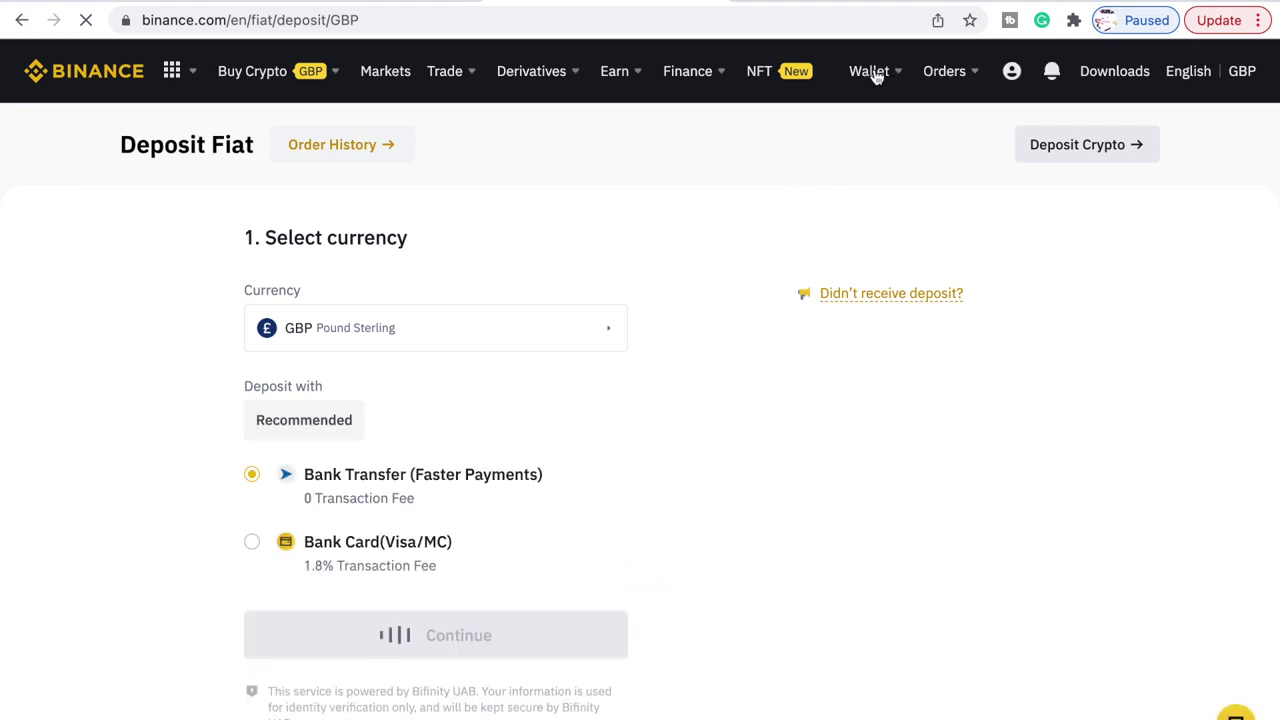
pyautogui.moveTo(873, 76)
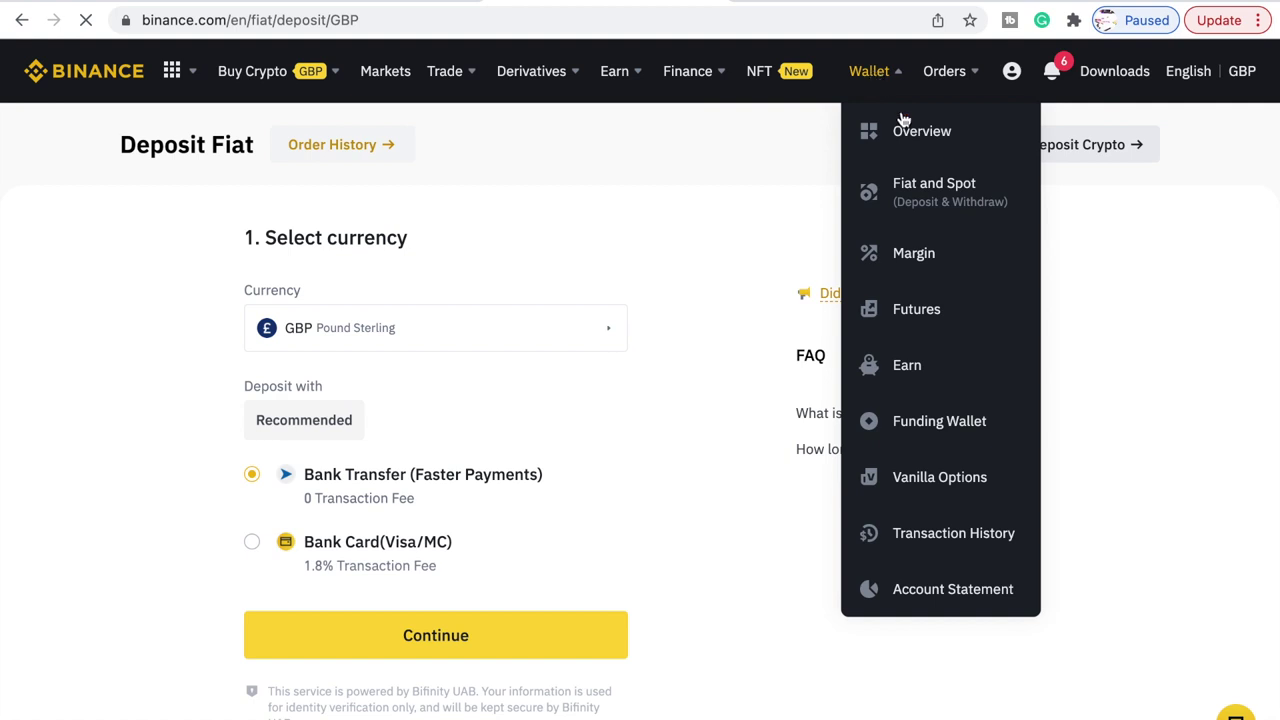
pyautogui.click(927, 194)
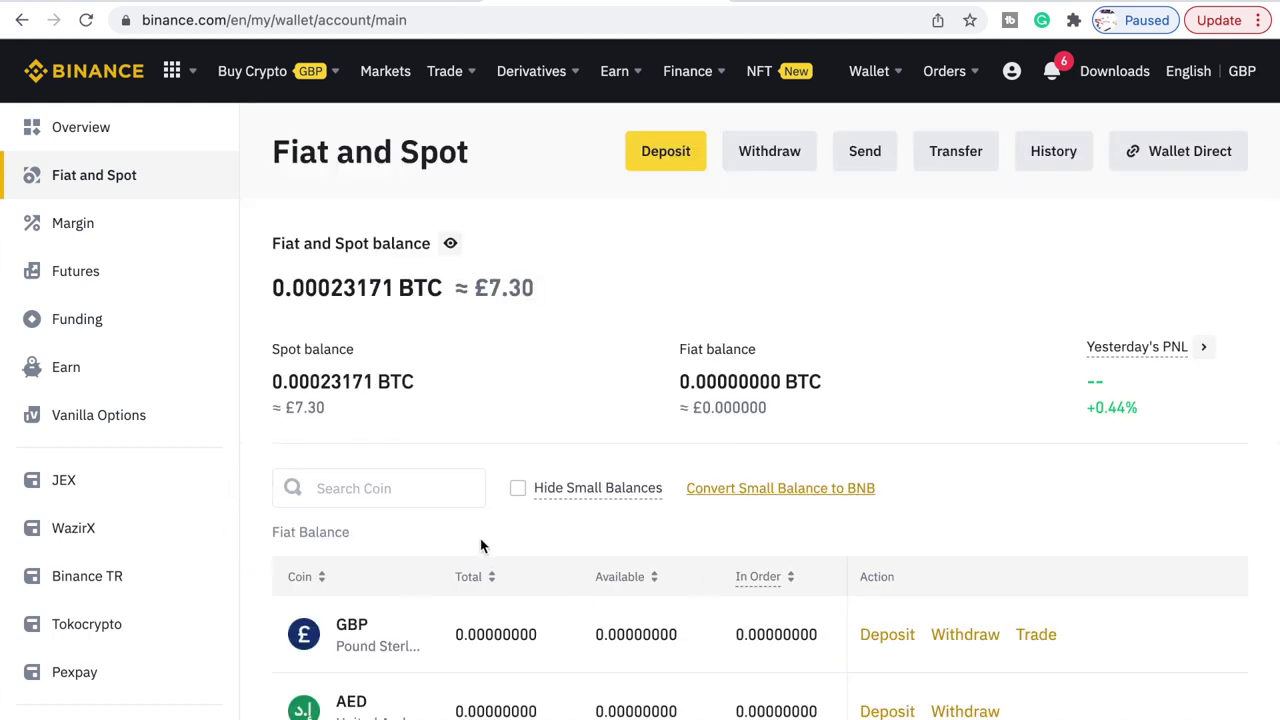
# Open the WAXP deposit details on the WAX network and dismiss the Address and MEMO notice
pyautogui.scroll(-5, 478, 545)
pyautogui.scroll(-1, 482, 545)
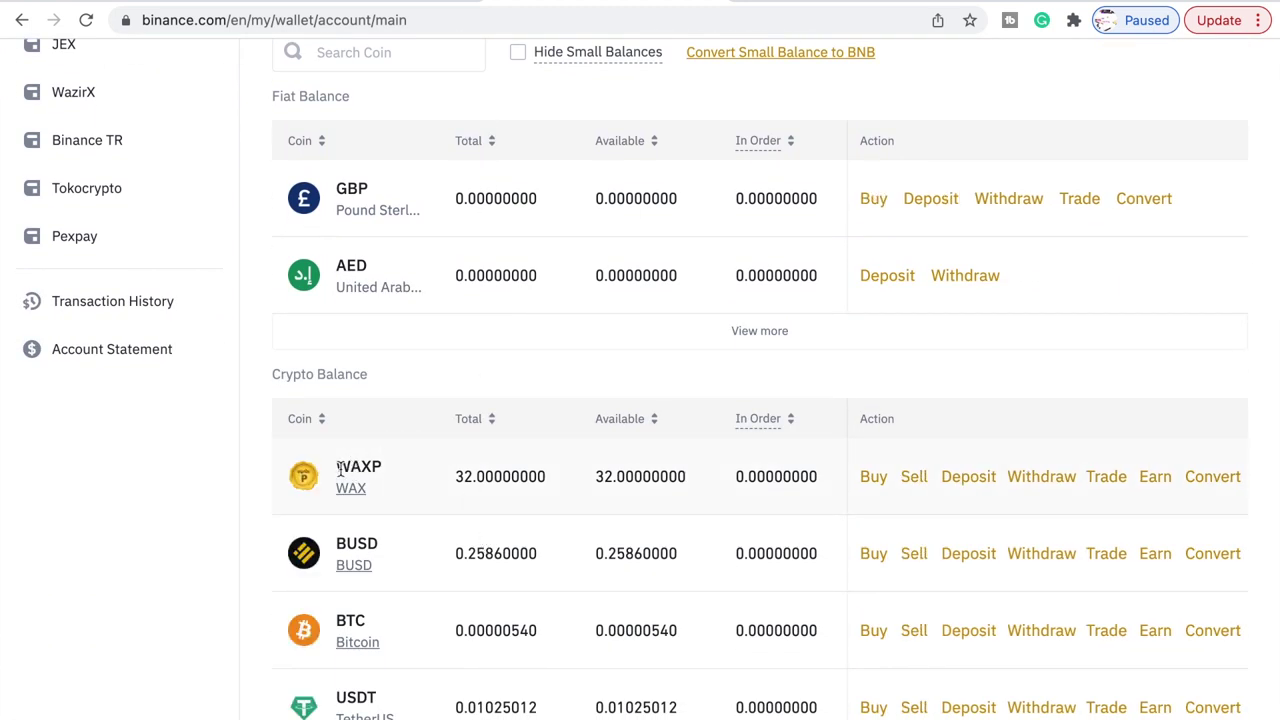
pyautogui.click(968, 478)
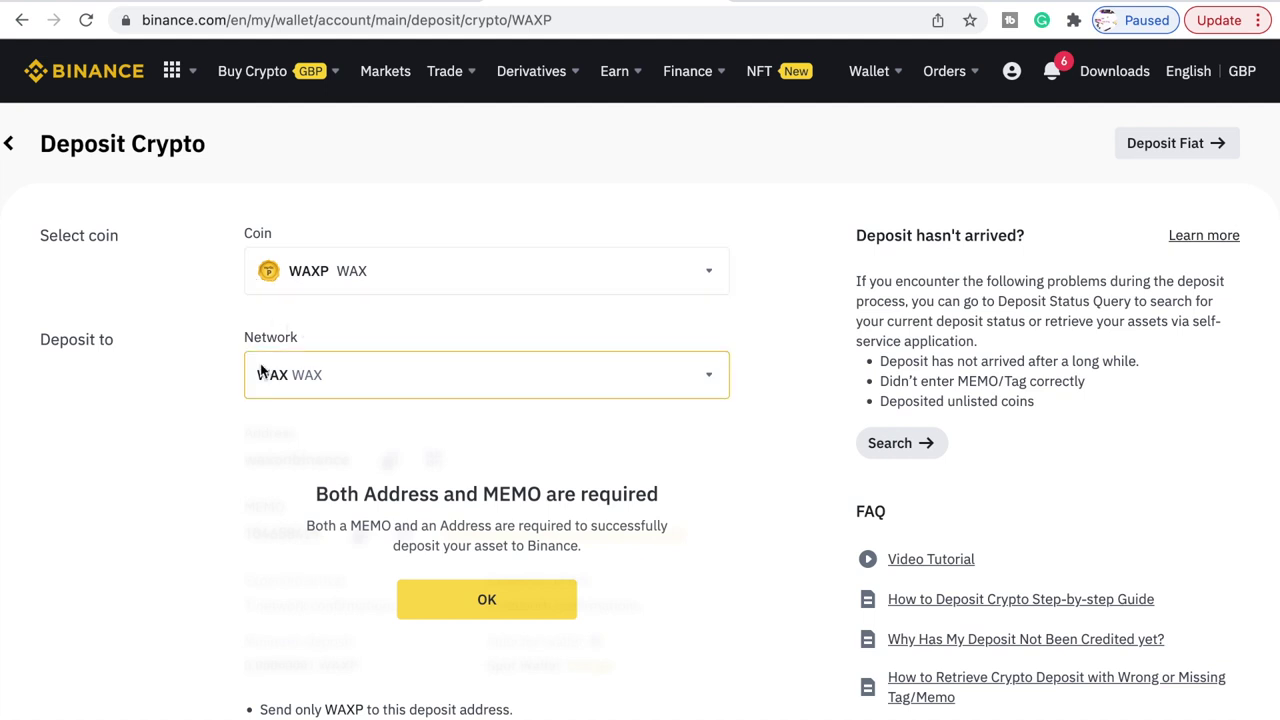
pyautogui.scroll(-3, 744, 579)
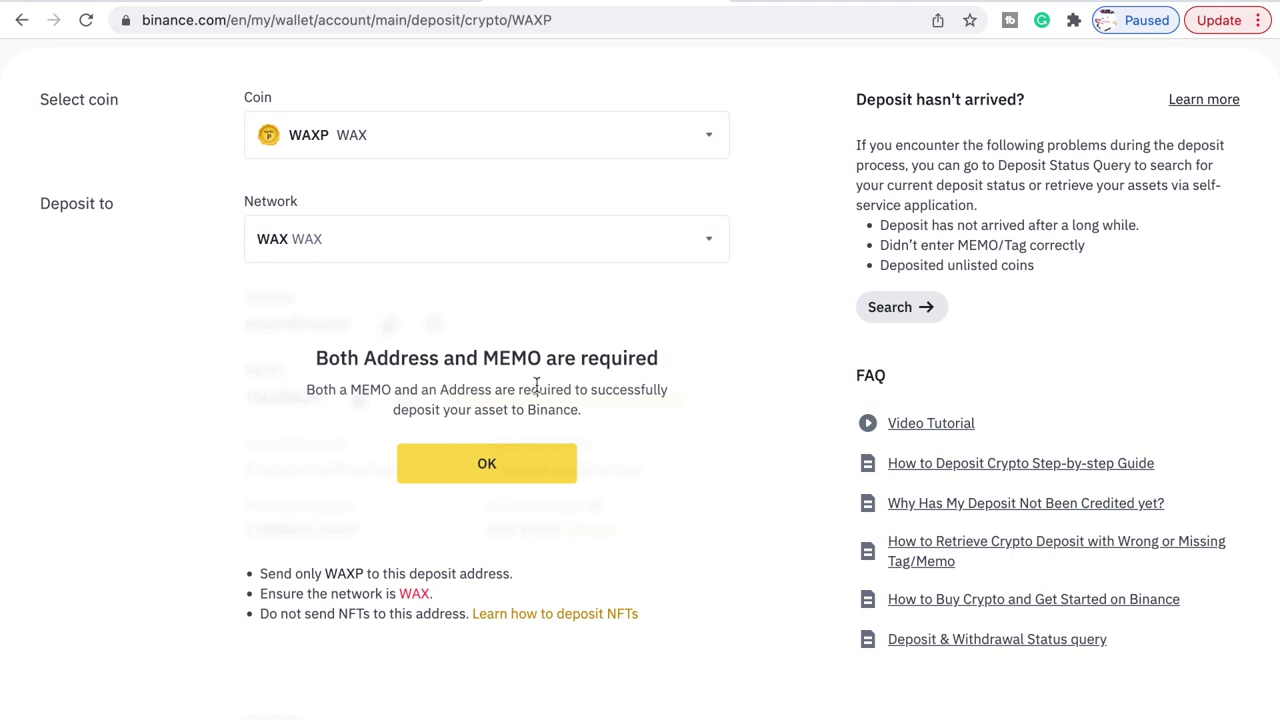
pyautogui.click(487, 465)
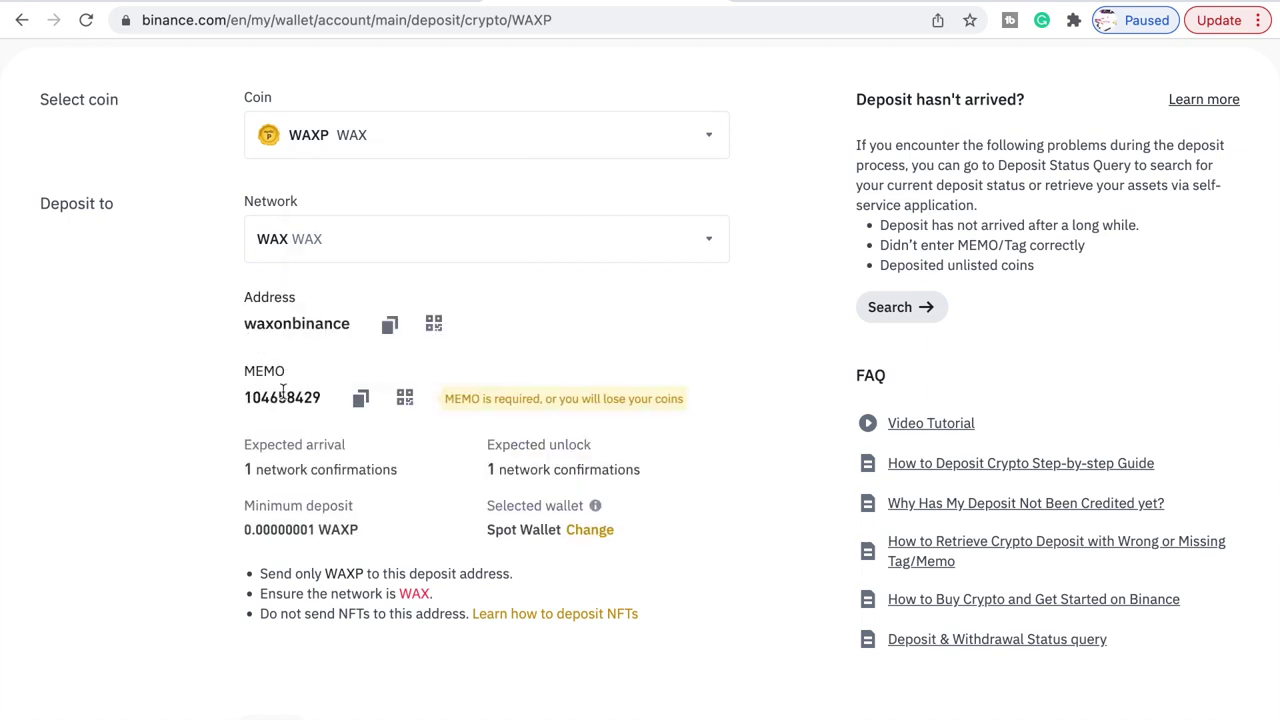
# Copy Binance's WAXP deposit address and paste it as the transfer recipient
pyautogui.click(390, 326)
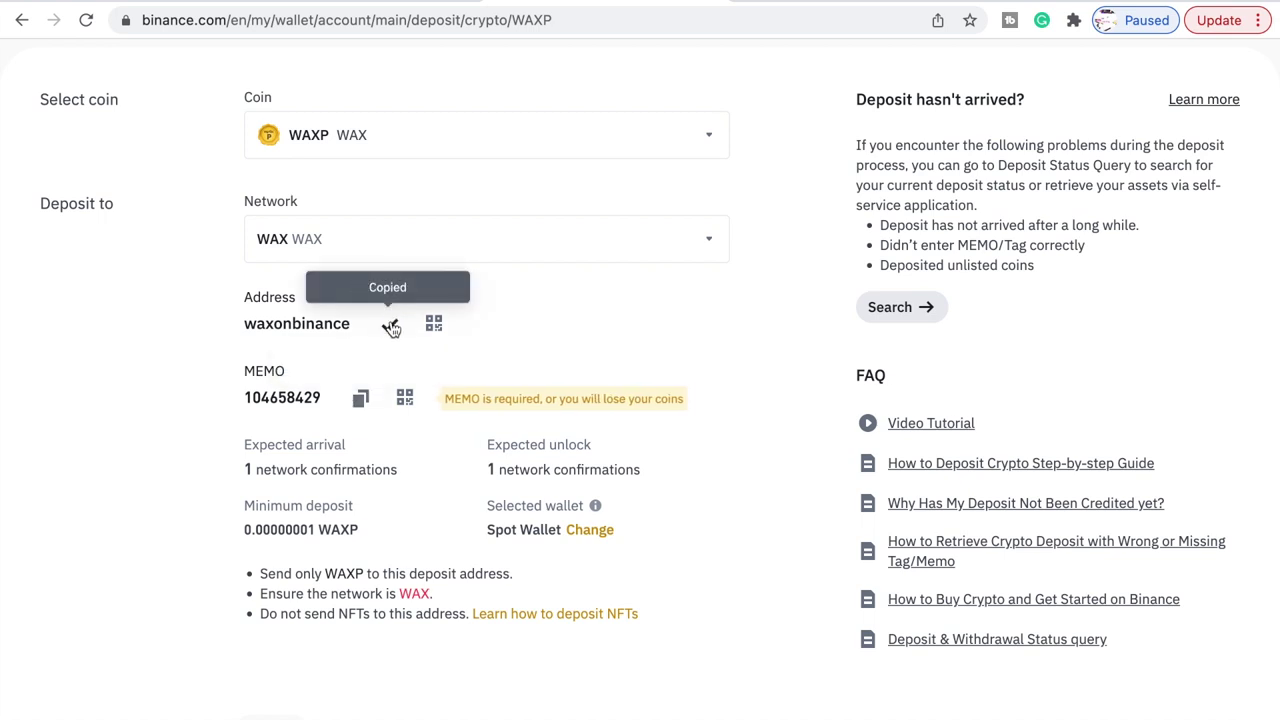
pyautogui.hotkey('ctrl', 'Tab')
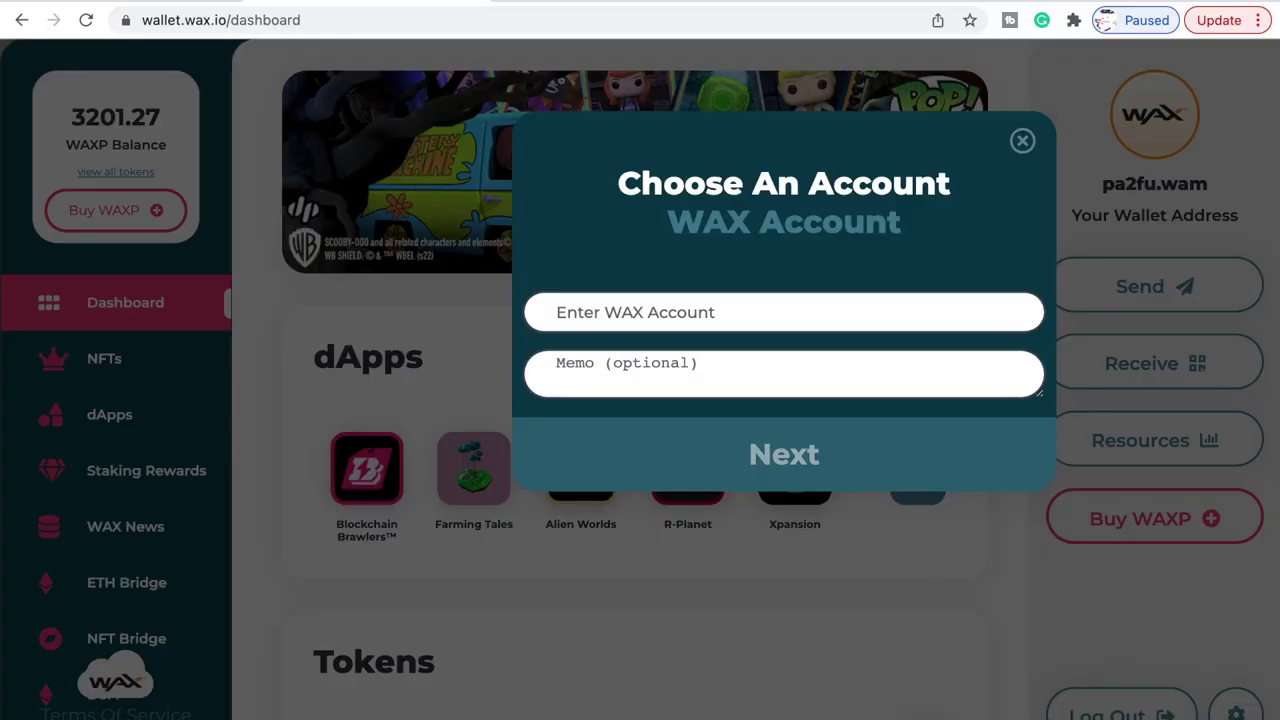
pyautogui.click(736, 314)
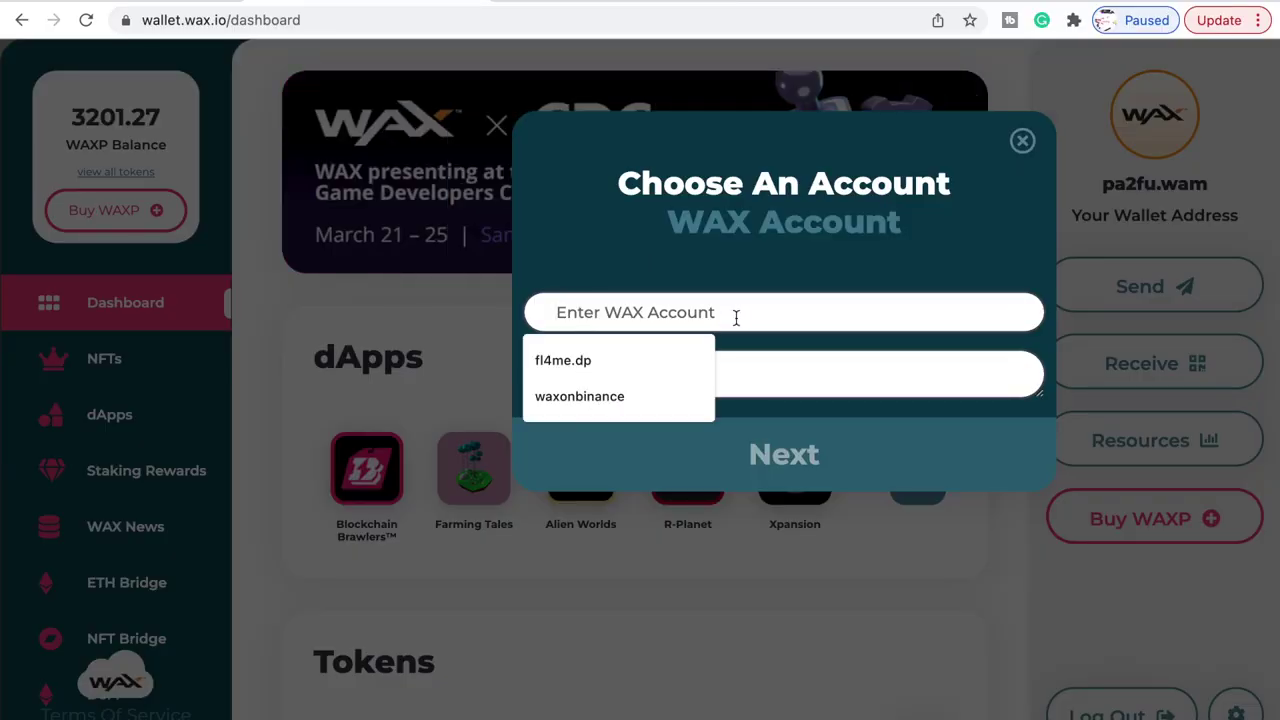
pyautogui.rightClick(677, 312)
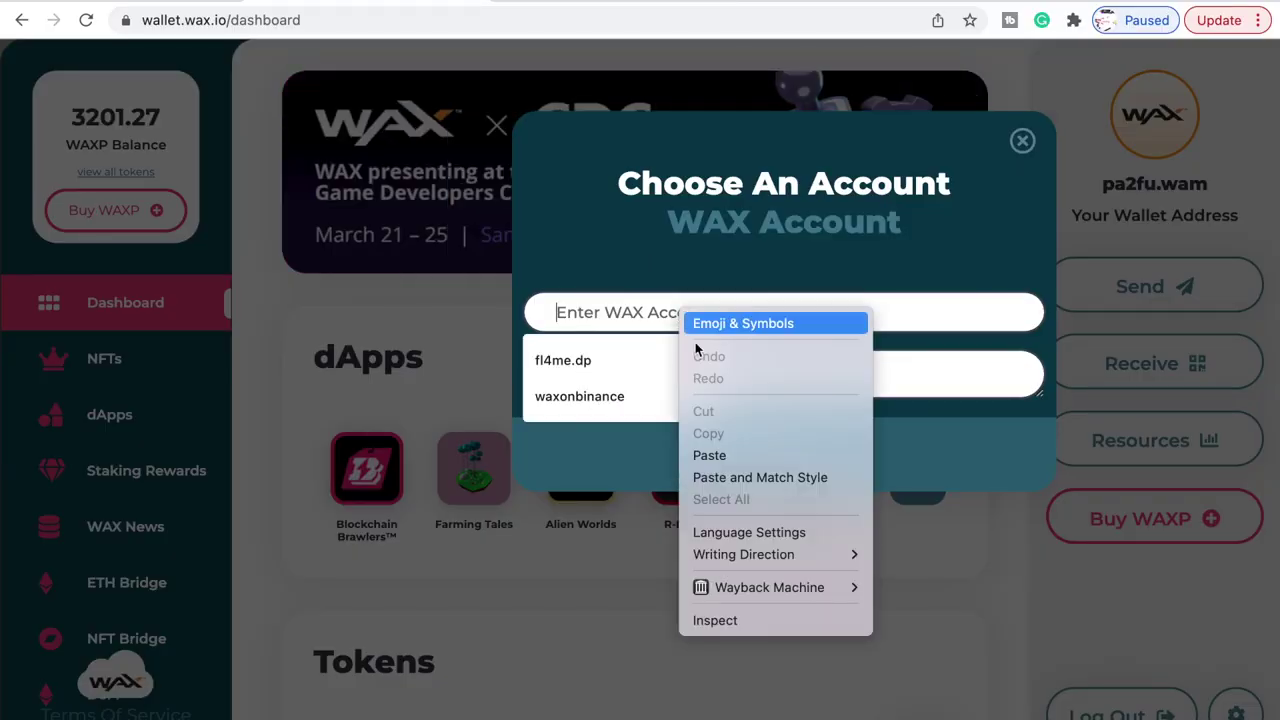
pyautogui.click(716, 457)
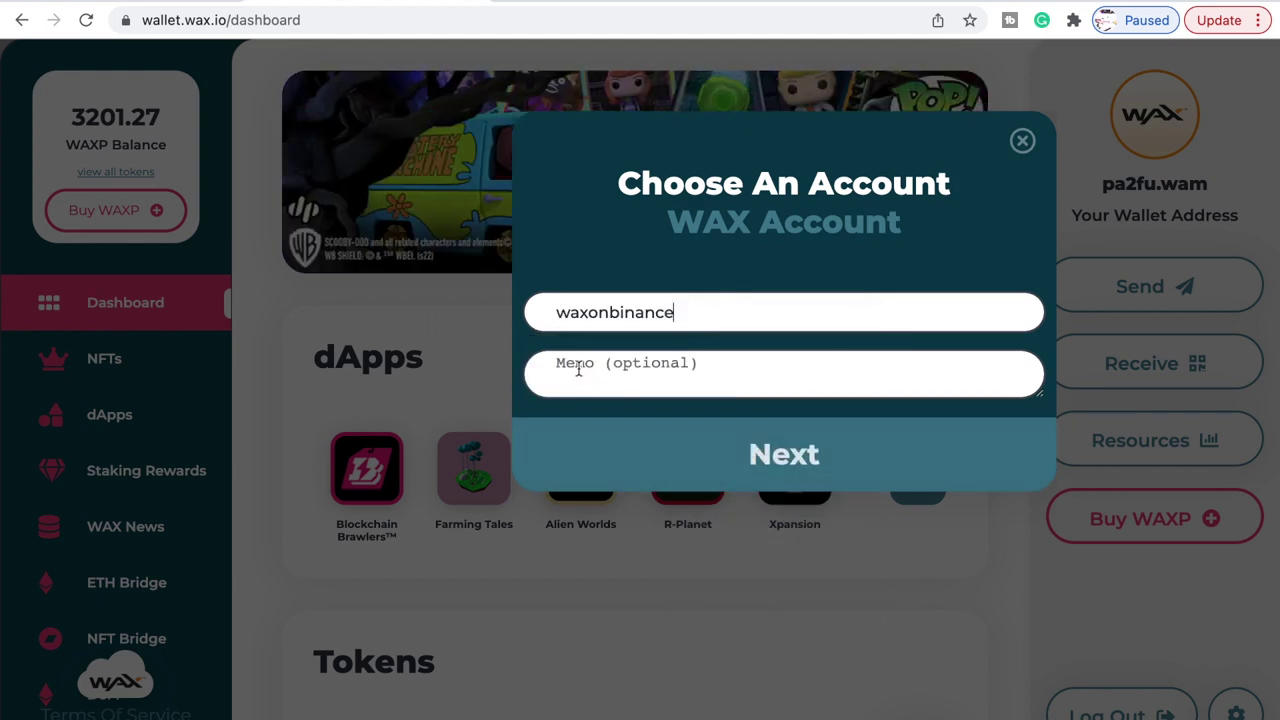
# Copy Binance's deposit MEMO and paste it into the transfer's memo field
pyautogui.click(577, 368)
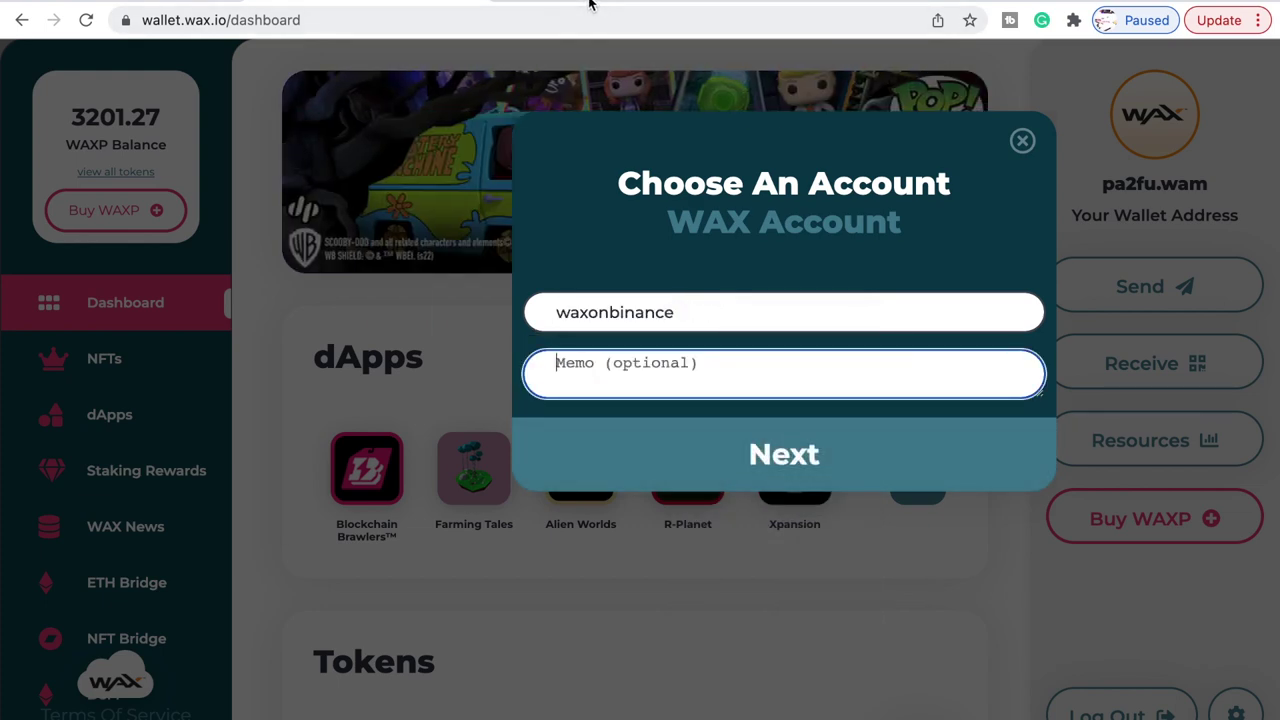
pyautogui.click(590, 4)
pyautogui.click(361, 399)
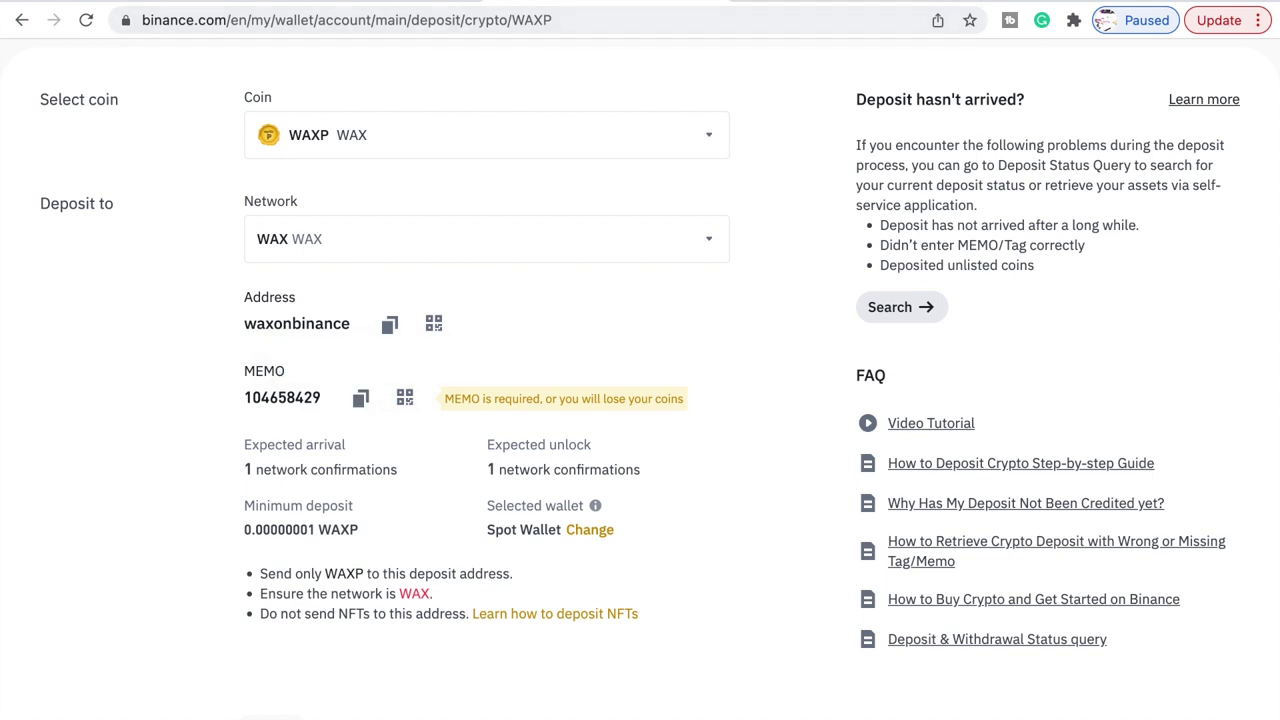
pyautogui.click(330, 3)
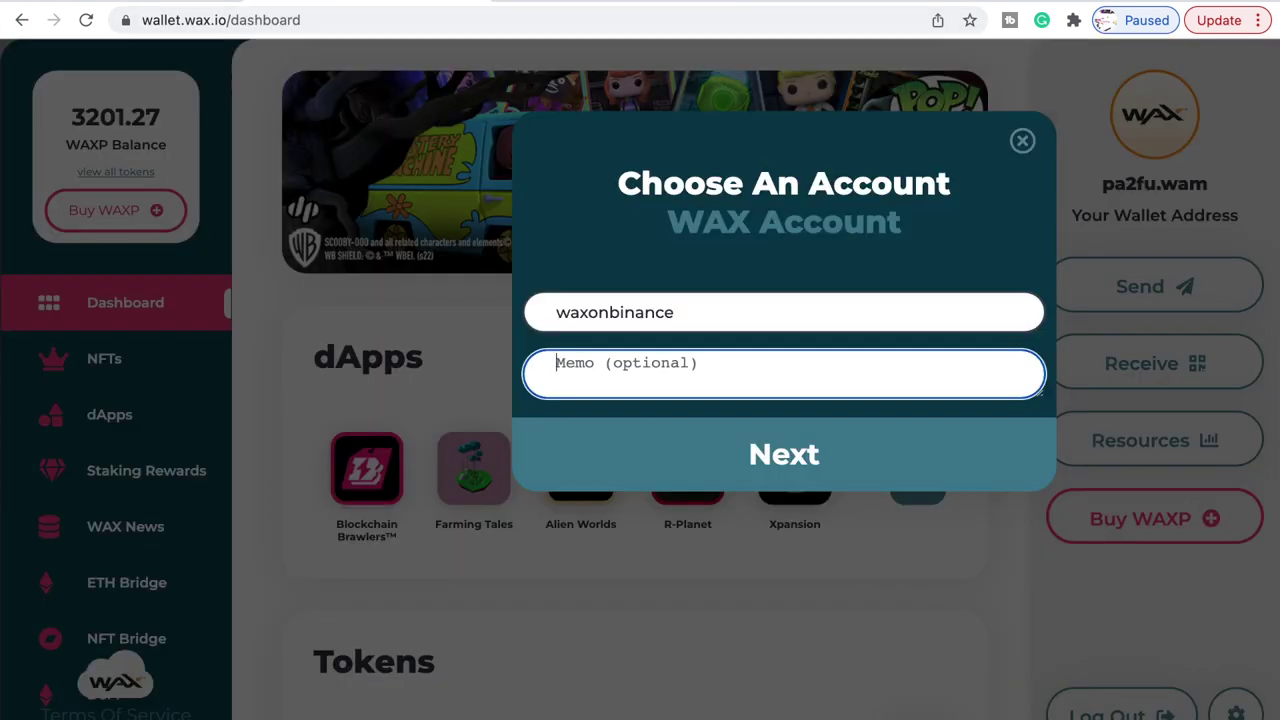
pyautogui.rightClick(577, 374)
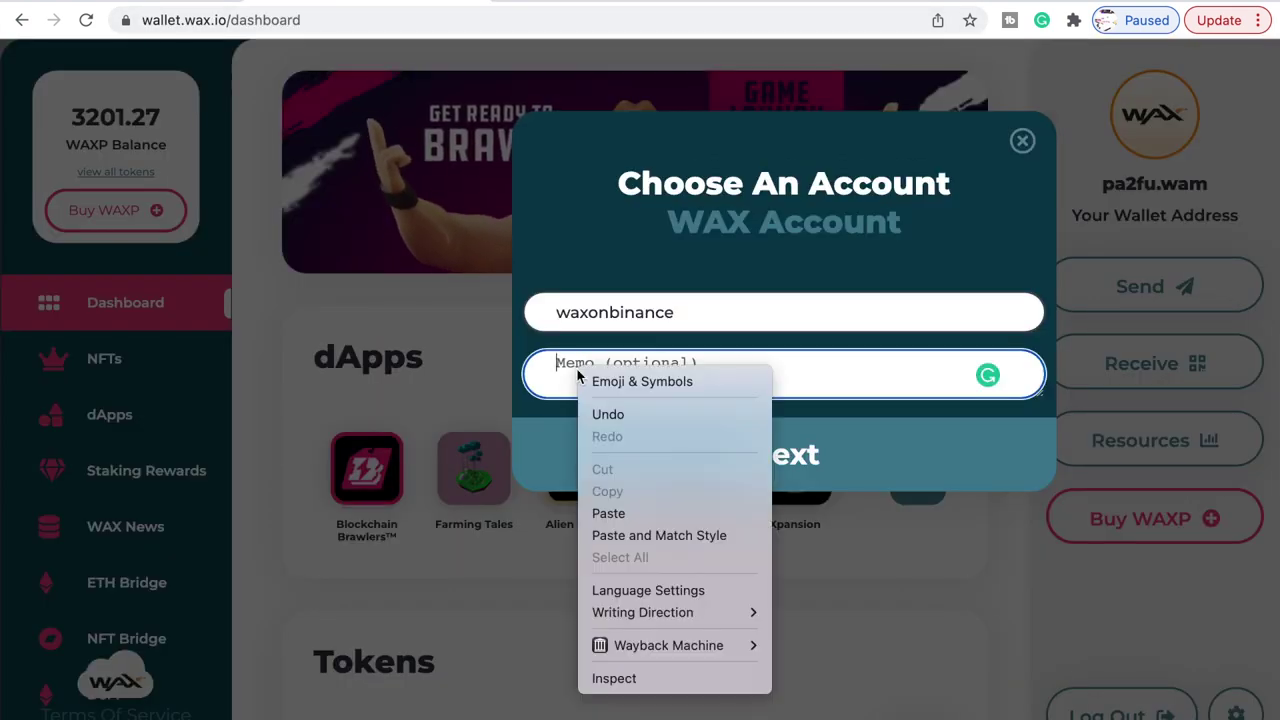
pyautogui.click(605, 513)
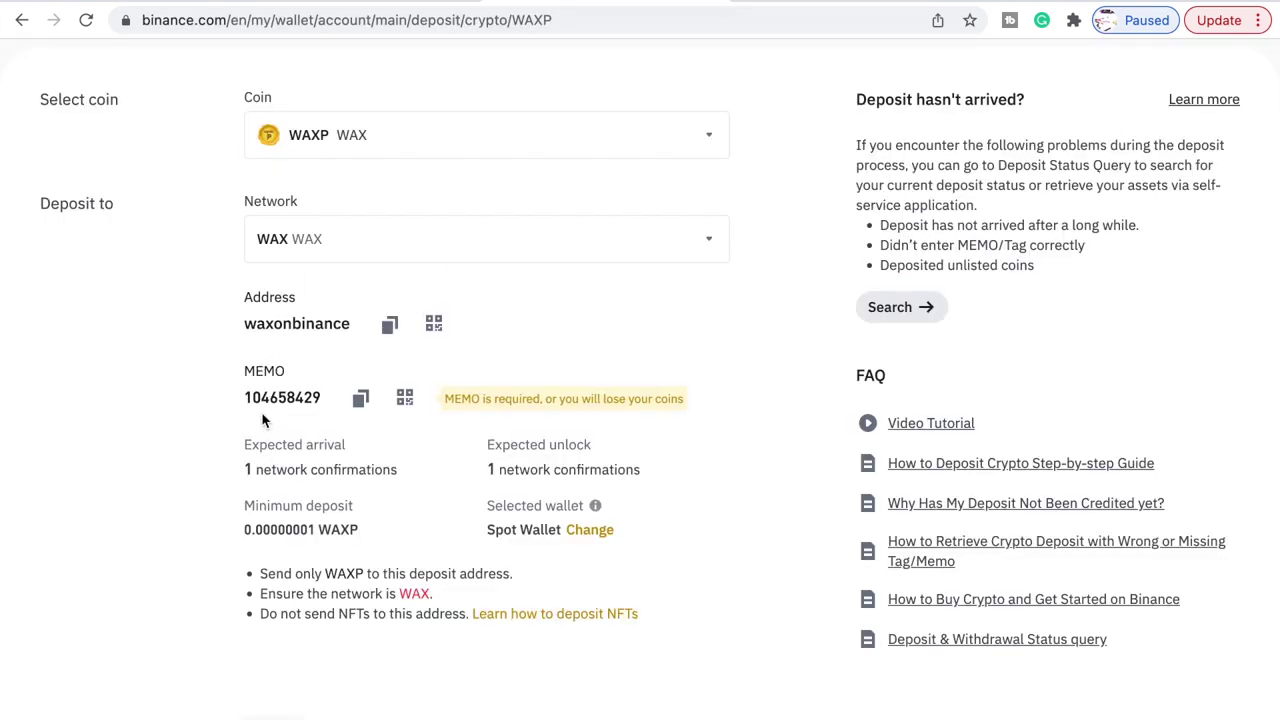
# Submit the WAXP transfer to Binance and dismiss the Transaction Success message
pyautogui.click(359, 398)
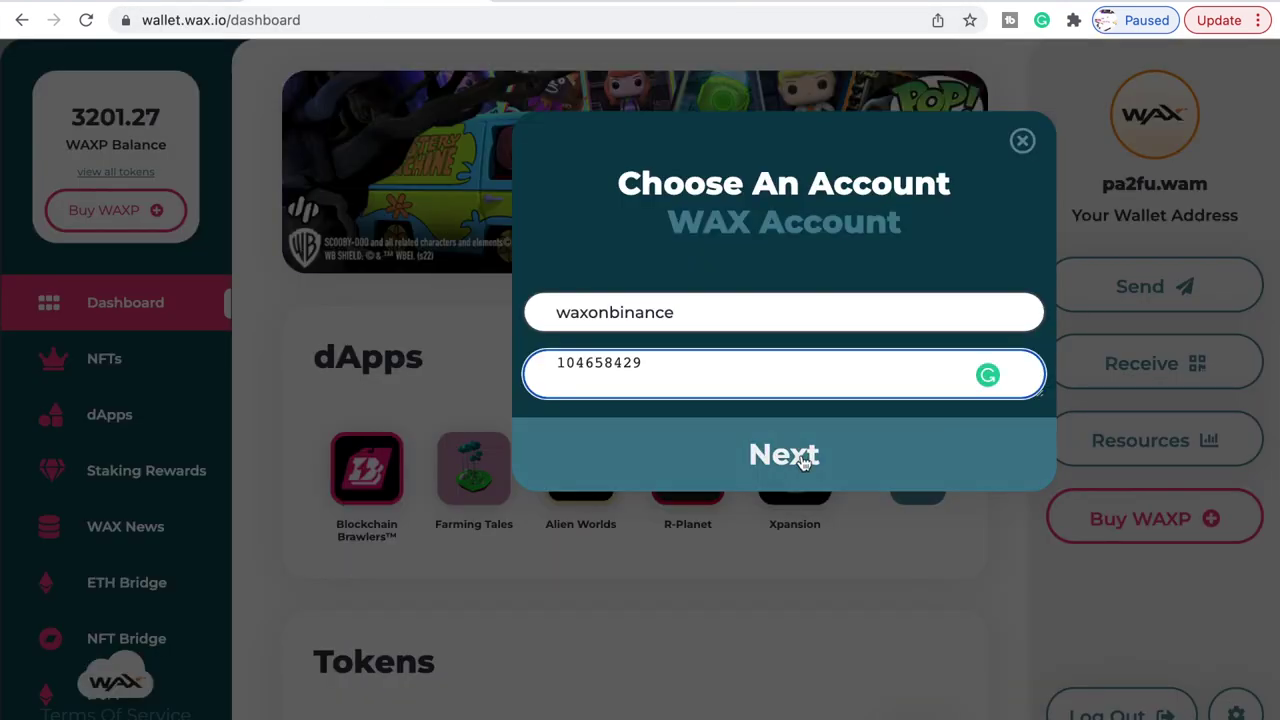
pyautogui.click(806, 462)
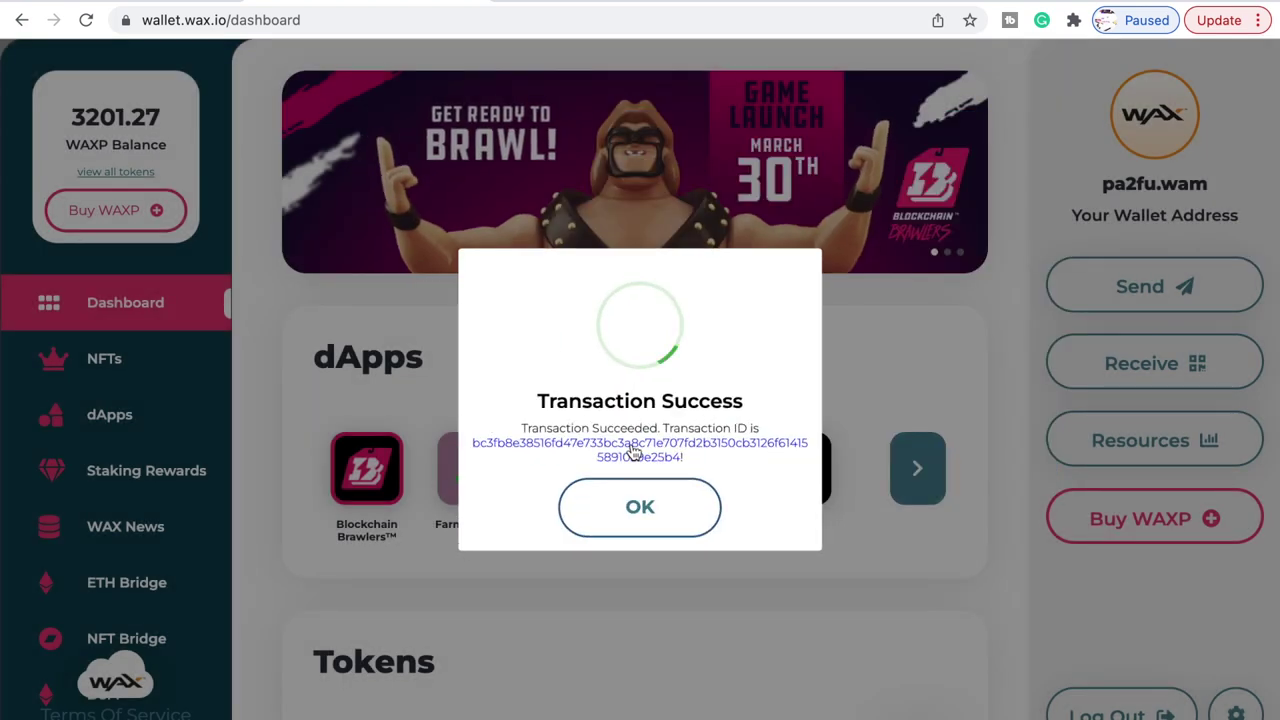
pyautogui.click(640, 508)
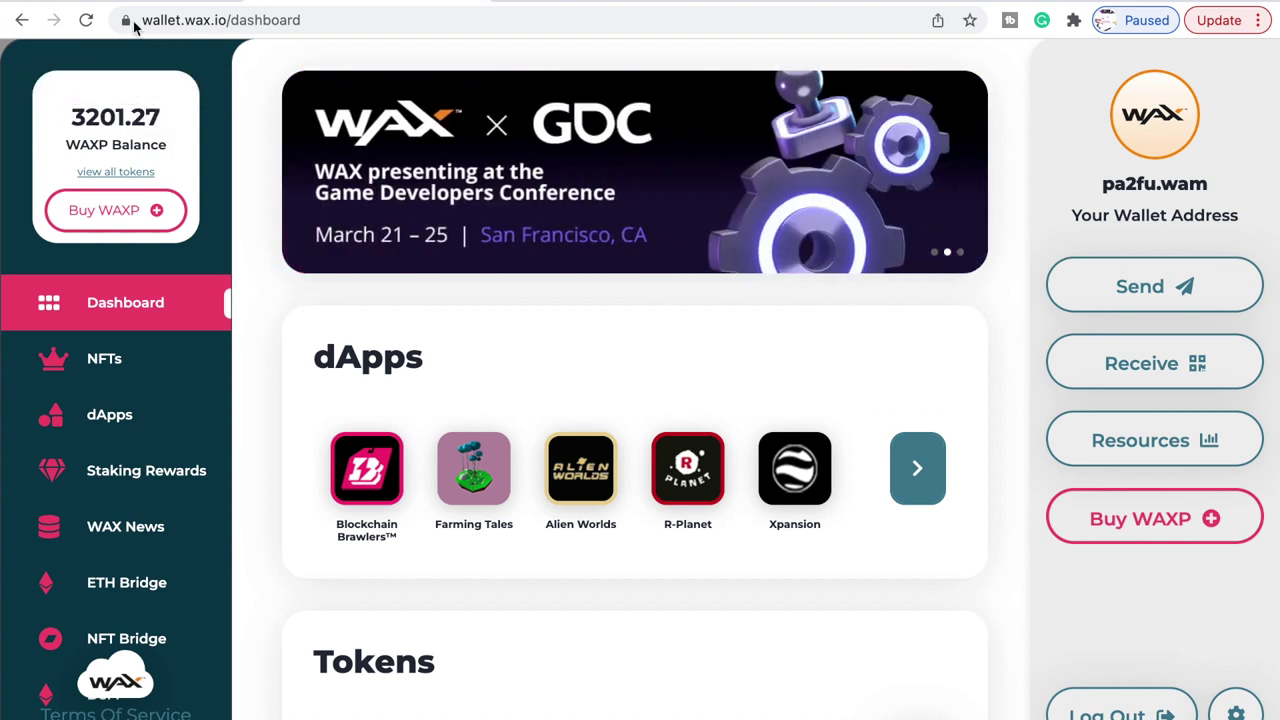
# Refresh the WAX wallet and check Binance's Recent Deposits for the completed +201.27 WAXP deposit
pyautogui.click(87, 20)
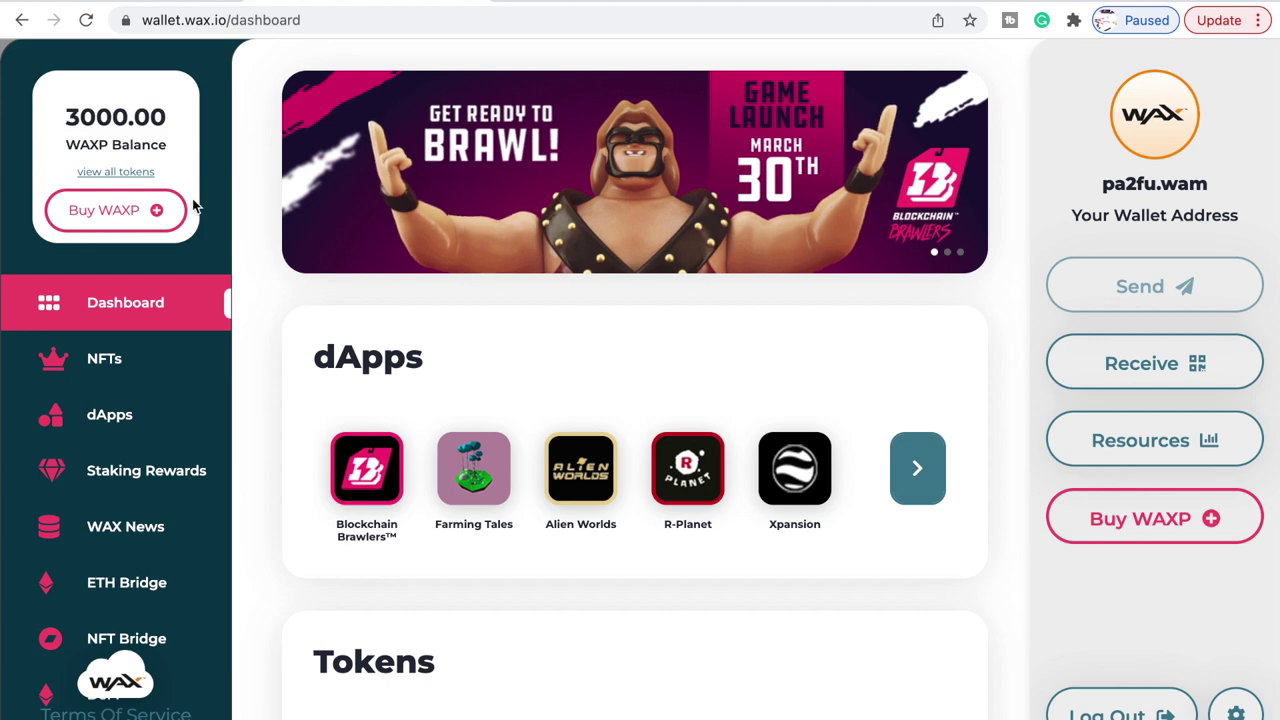
pyautogui.click(590, 4)
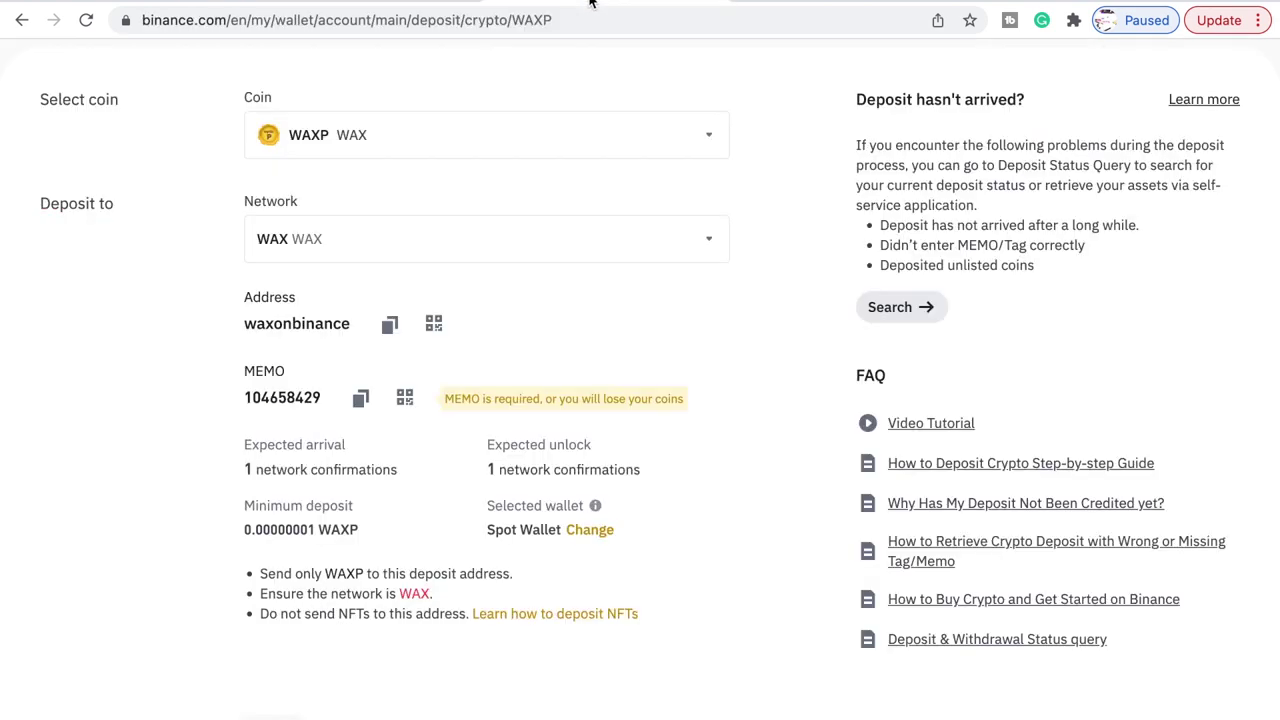
pyautogui.scroll(3, 760, 305)
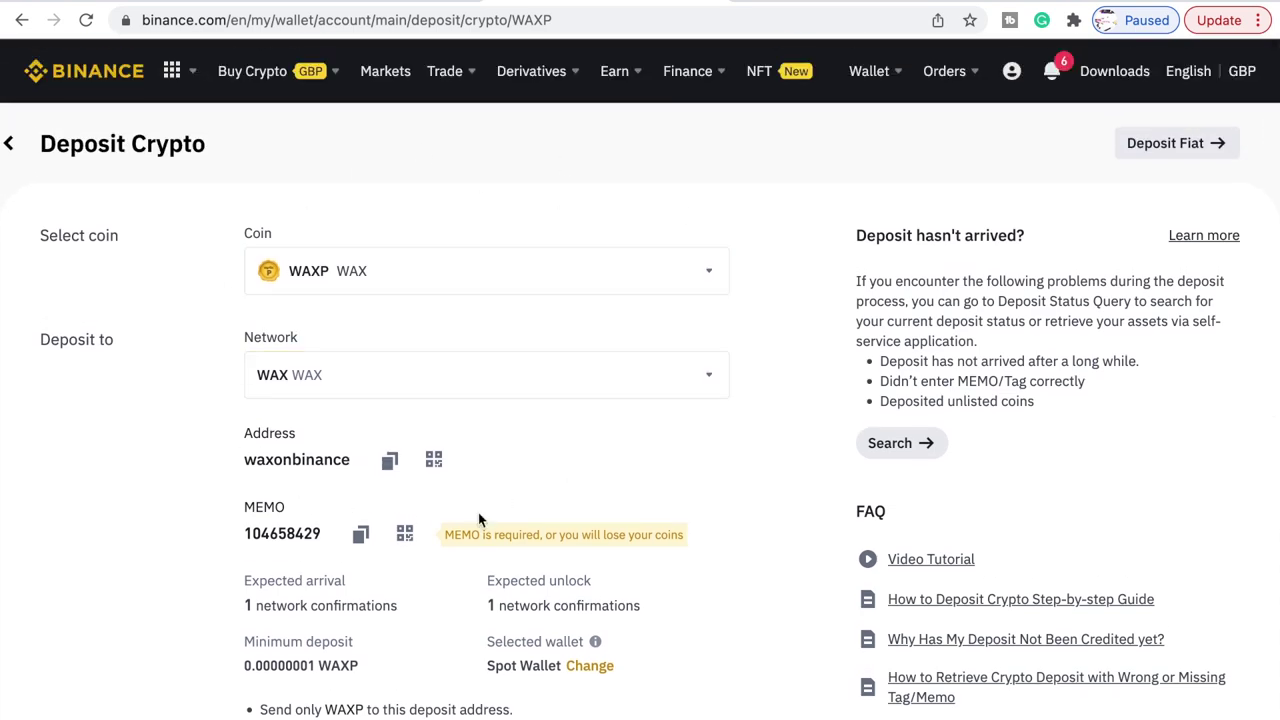
pyautogui.scroll(-5, 440, 492)
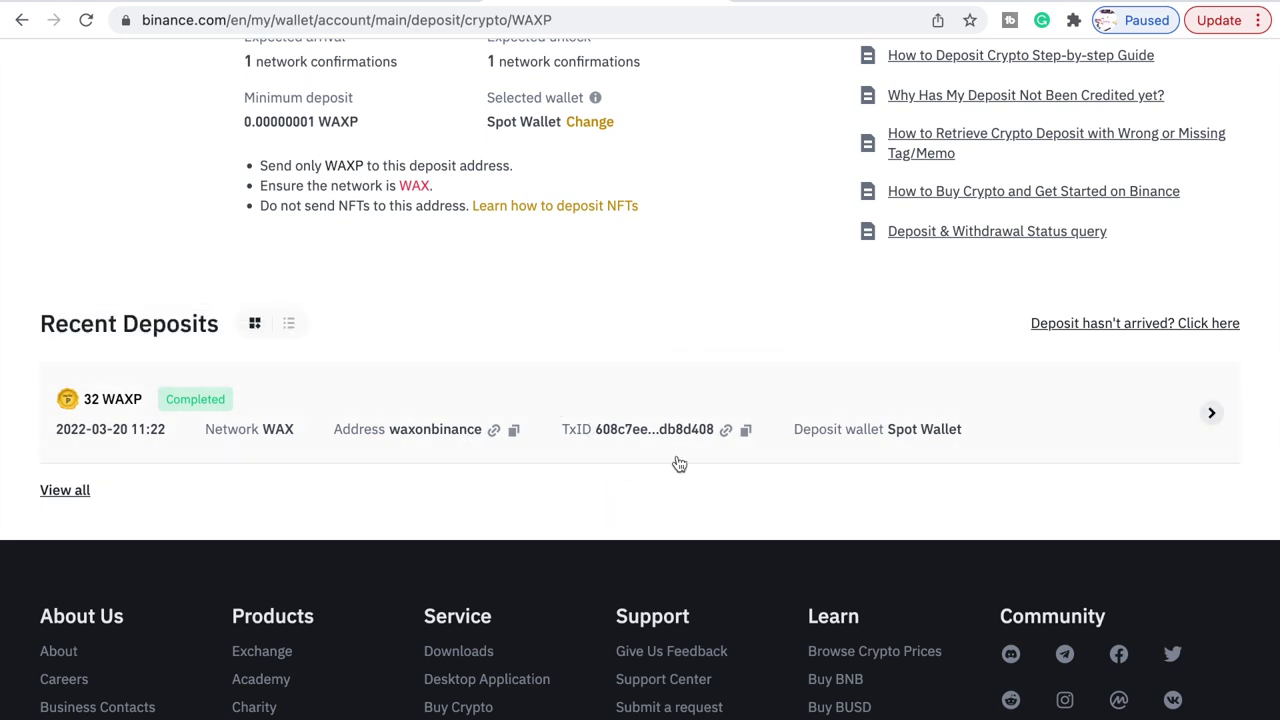
pyautogui.scroll(2, 580, 404)
pyautogui.scroll(4, 580, 404)
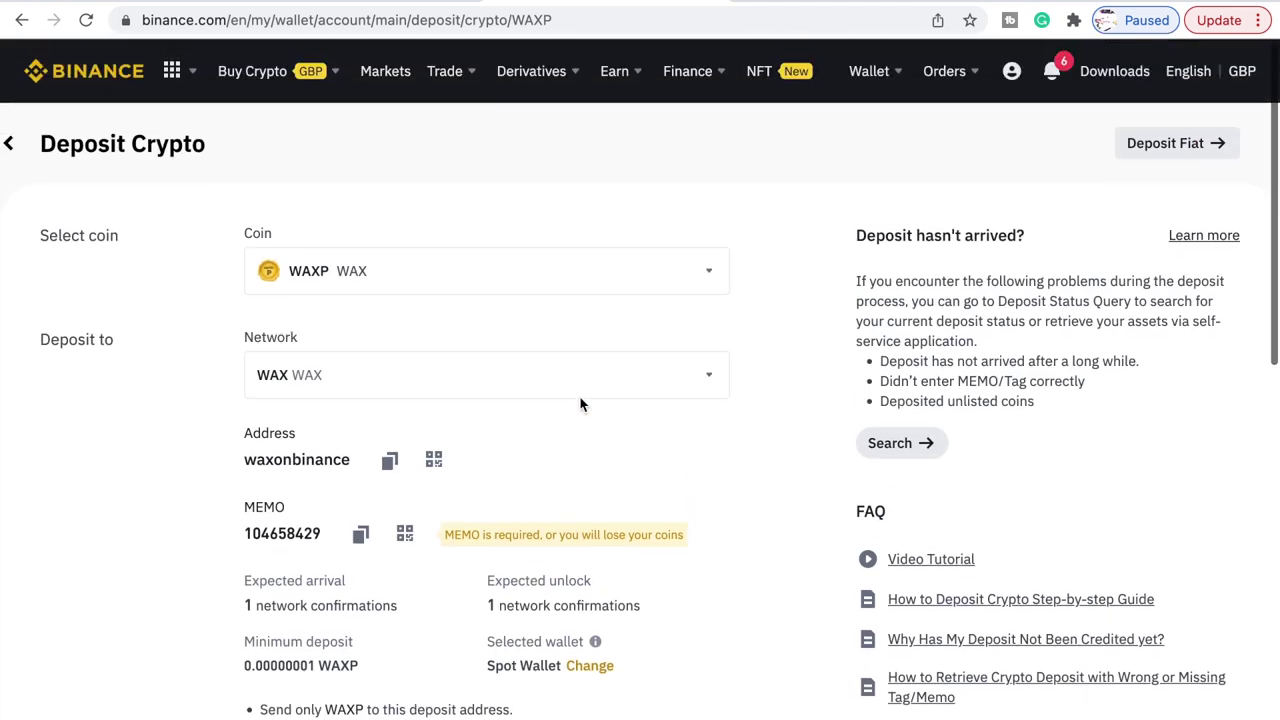
pyautogui.scroll(-2, 580, 397)
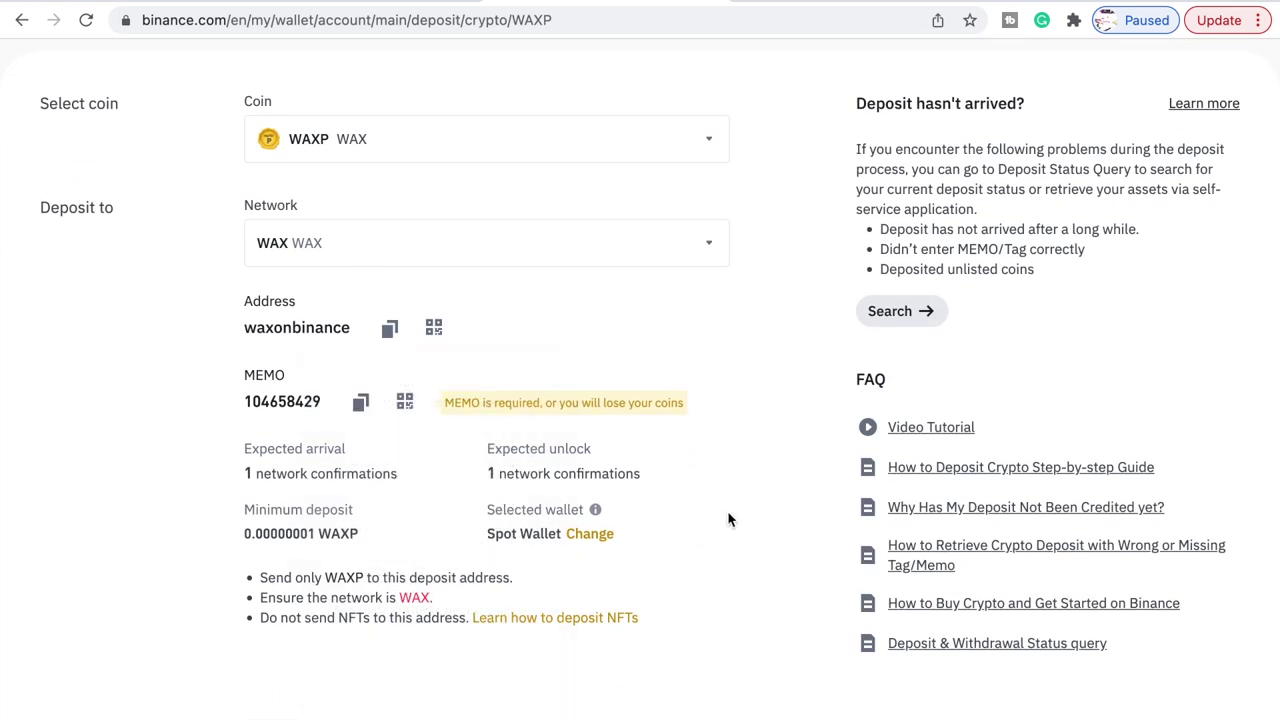
pyautogui.scroll(2, 723, 510)
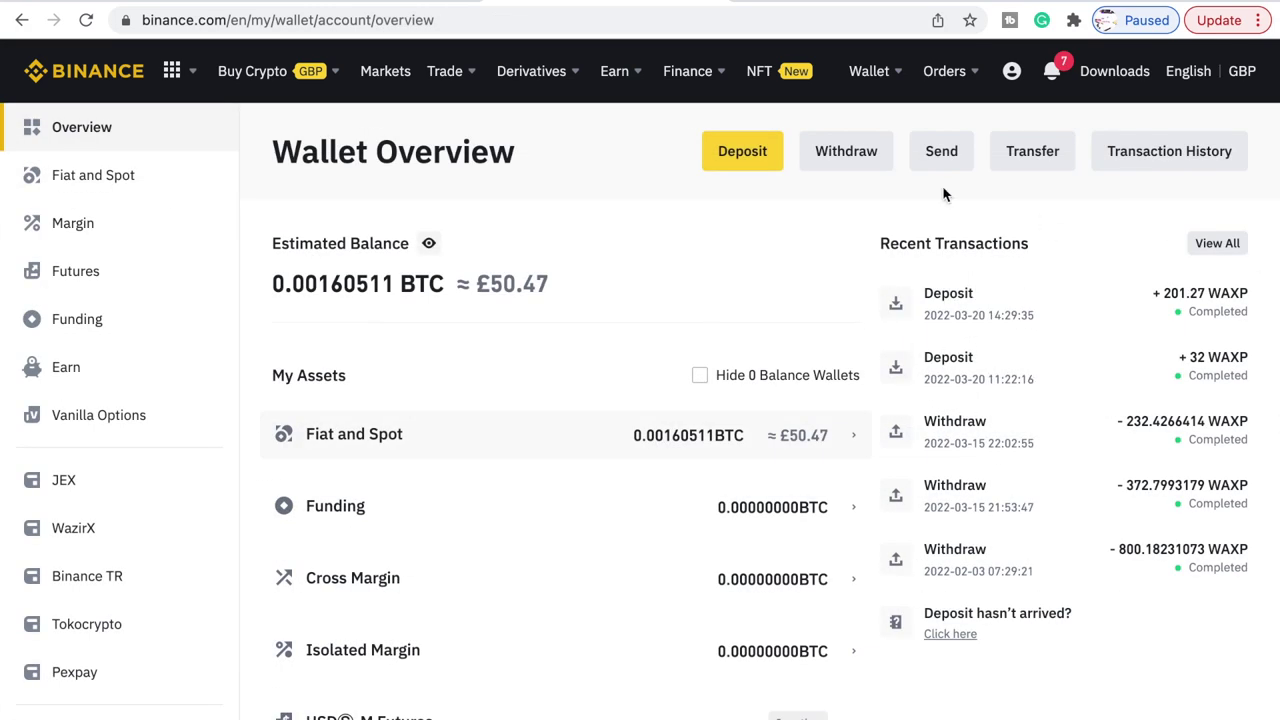
# Reload the Wallet Overview (0.00160746 BTC ≈ £50.46) and reveal the Trade menu's trading modes
pyautogui.moveTo(869, 75)
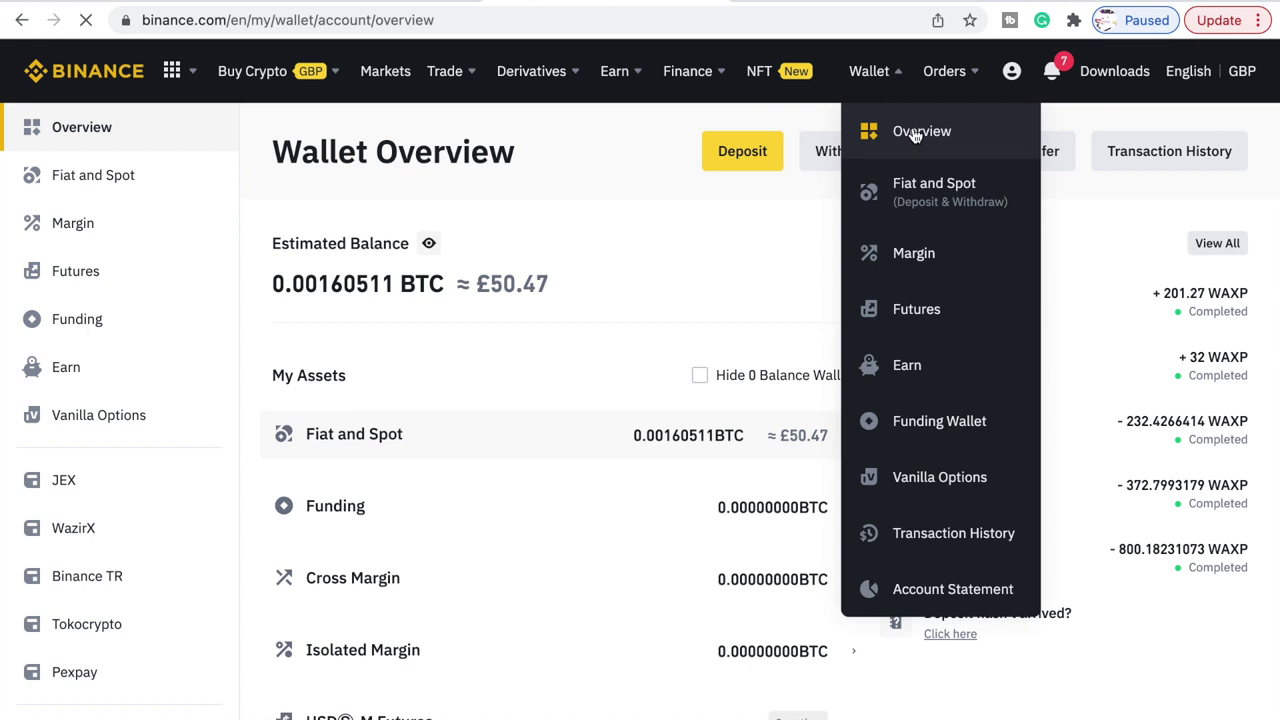
pyautogui.click(914, 134)
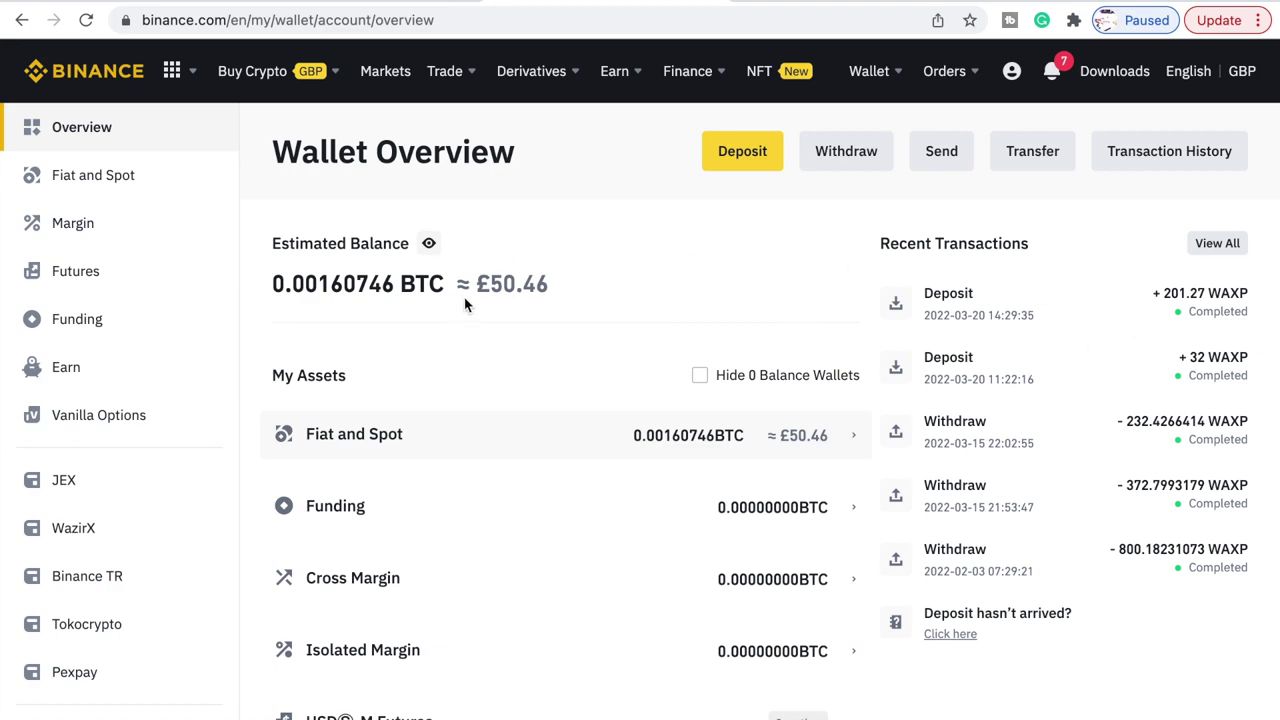
pyautogui.scroll(-5, 886, 352)
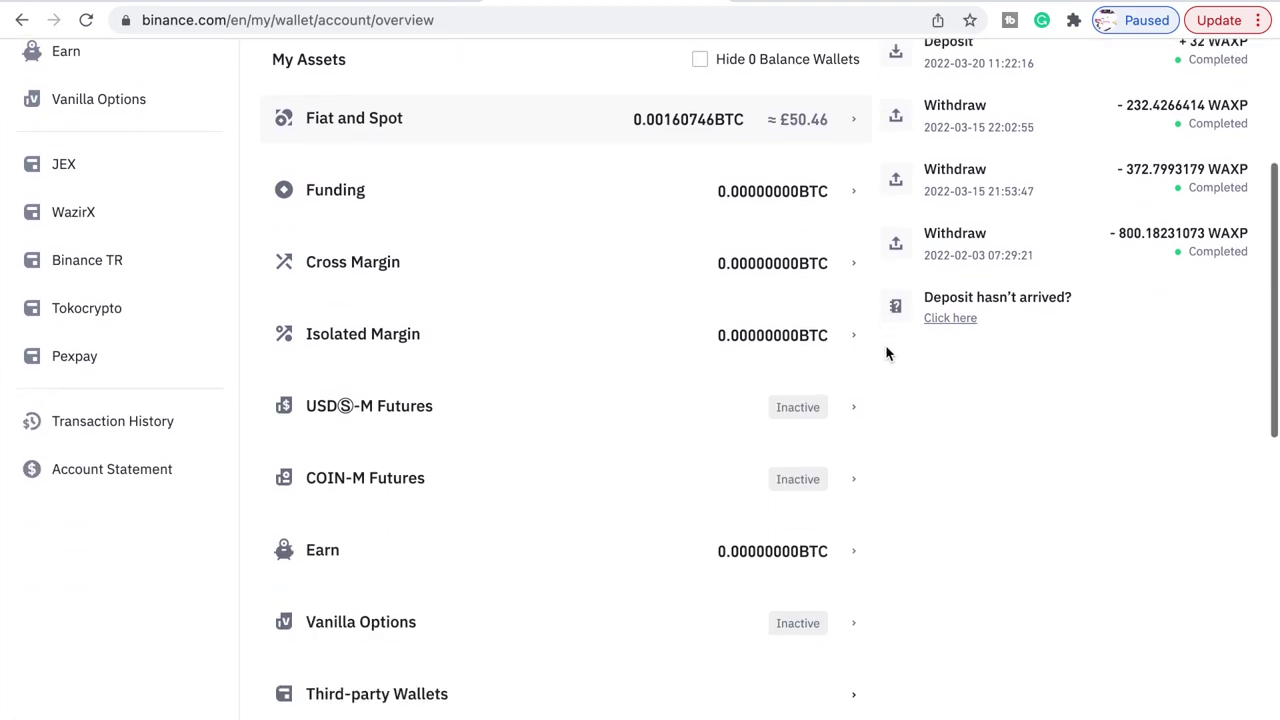
pyautogui.scroll(5, 886, 352)
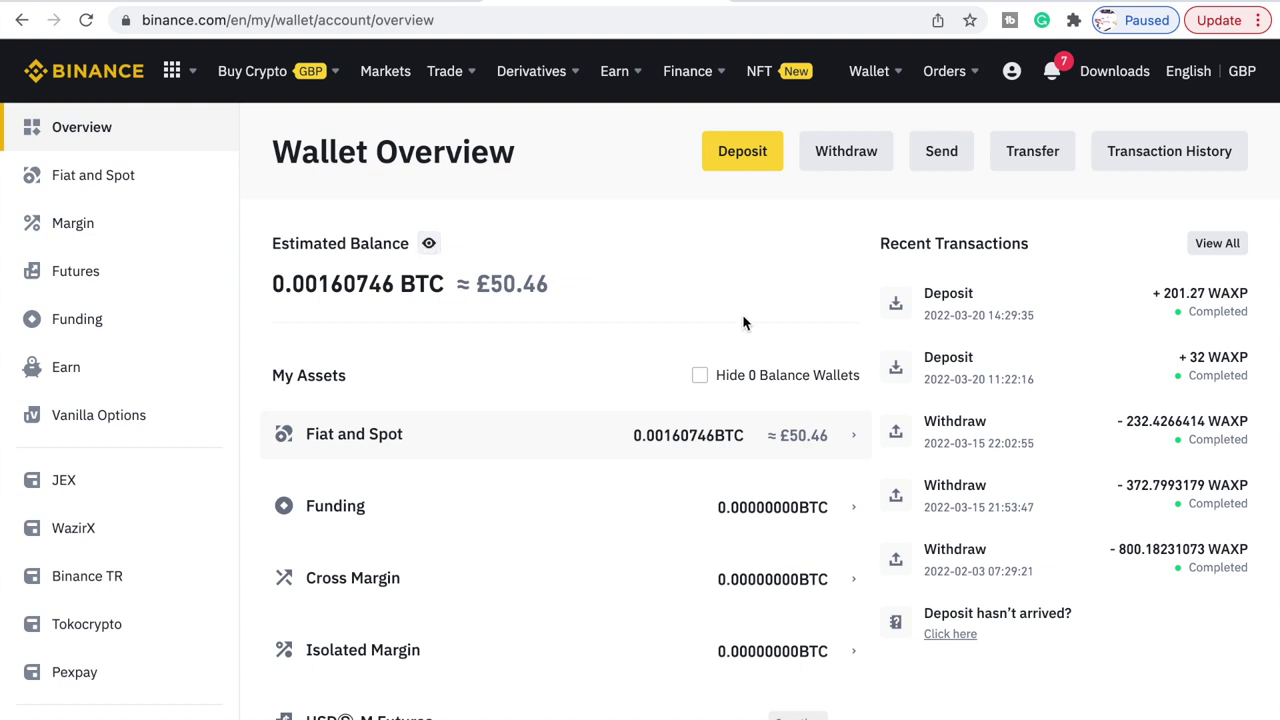
pyautogui.moveTo(458, 80)
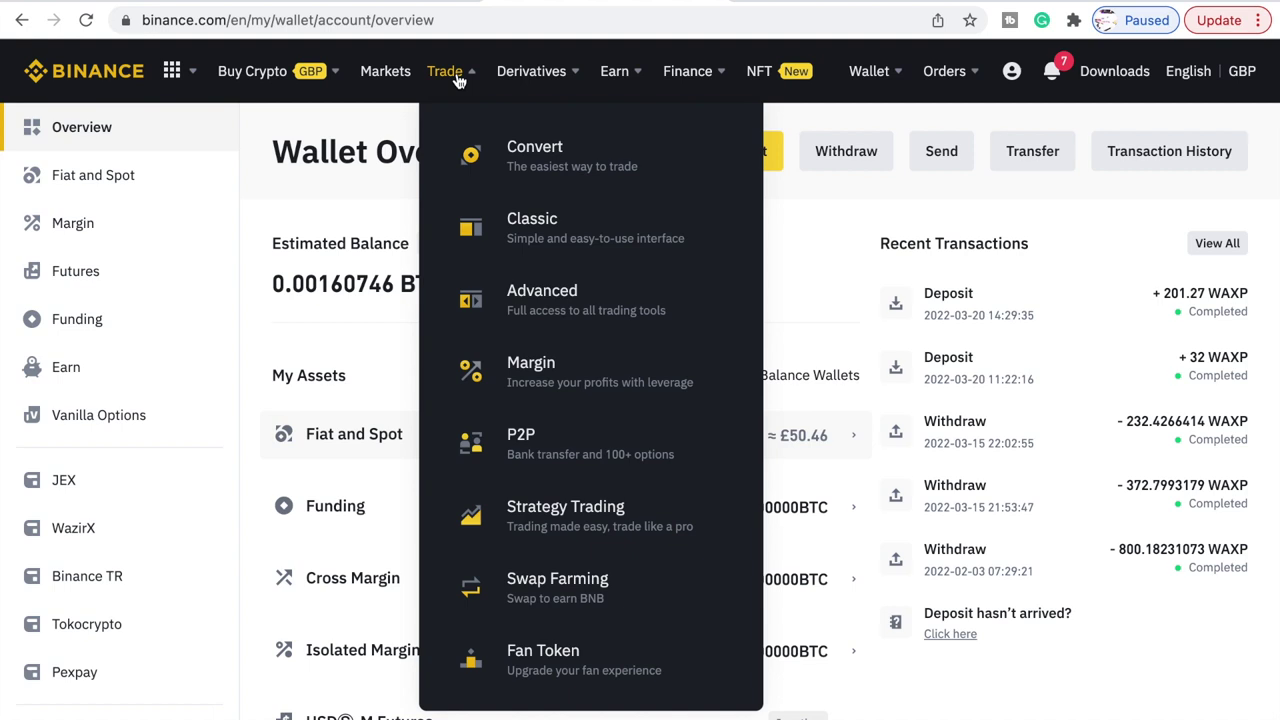
# Open the classic BTC/USDT trading screen and search 'wax' to list the WAXP pairs
pyautogui.click(530, 223)
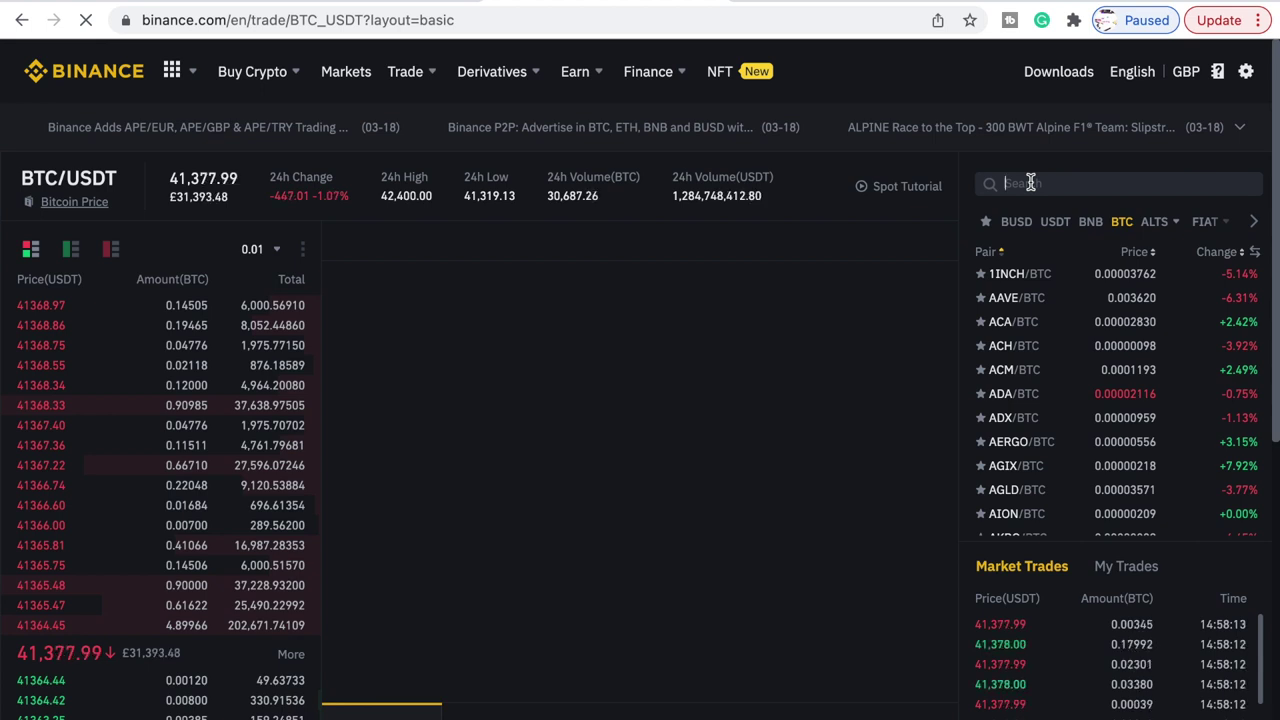
pyautogui.write('B')
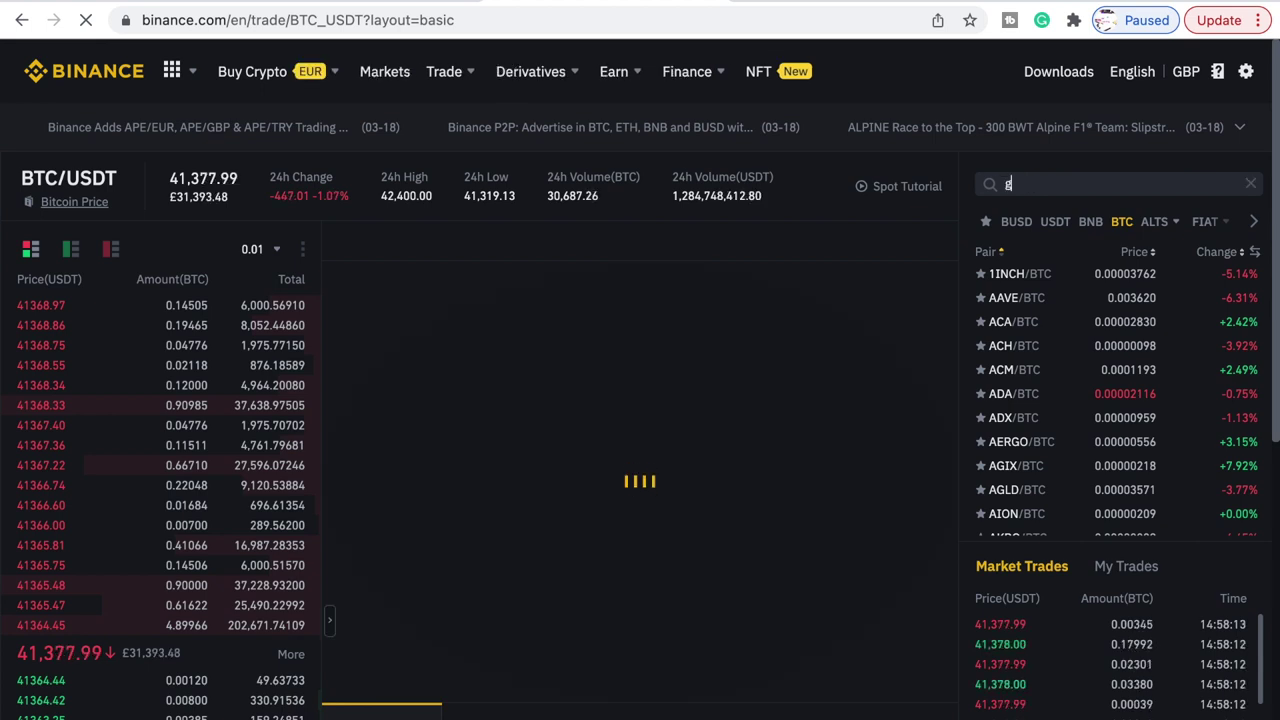
pyautogui.write('bp')
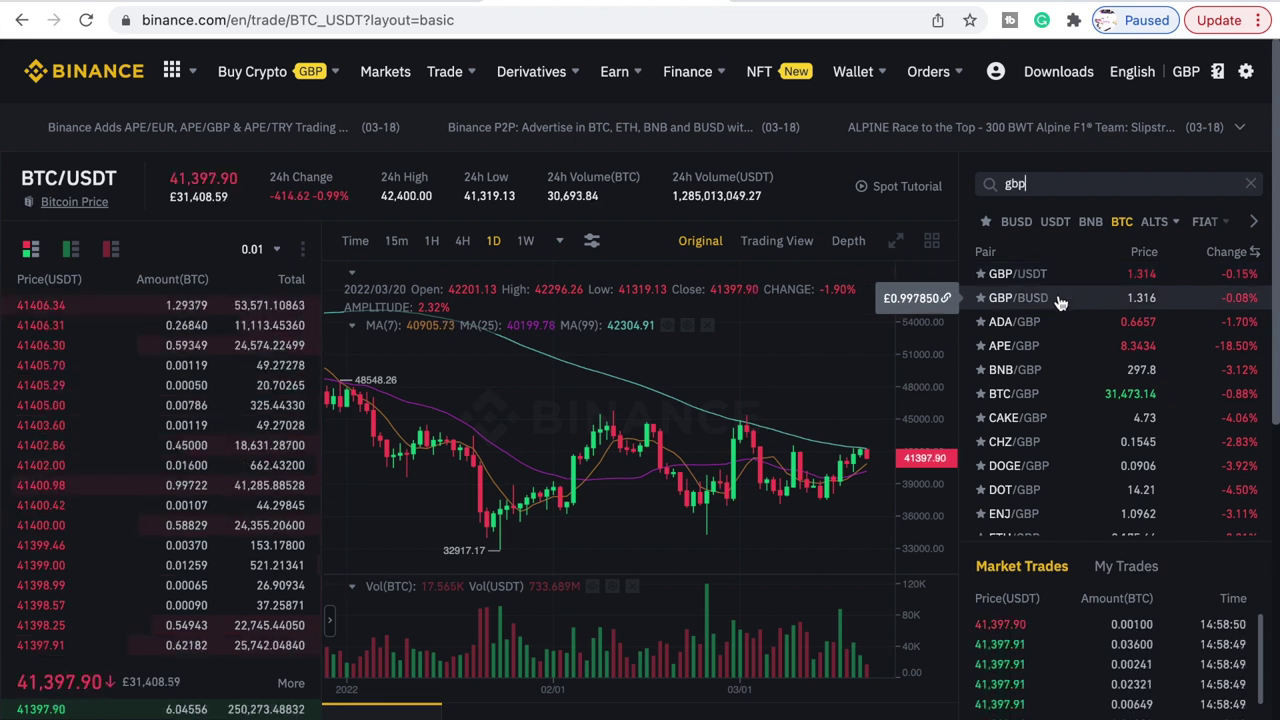
pyautogui.doubleClick(1045, 188)
pyautogui.write('wax')
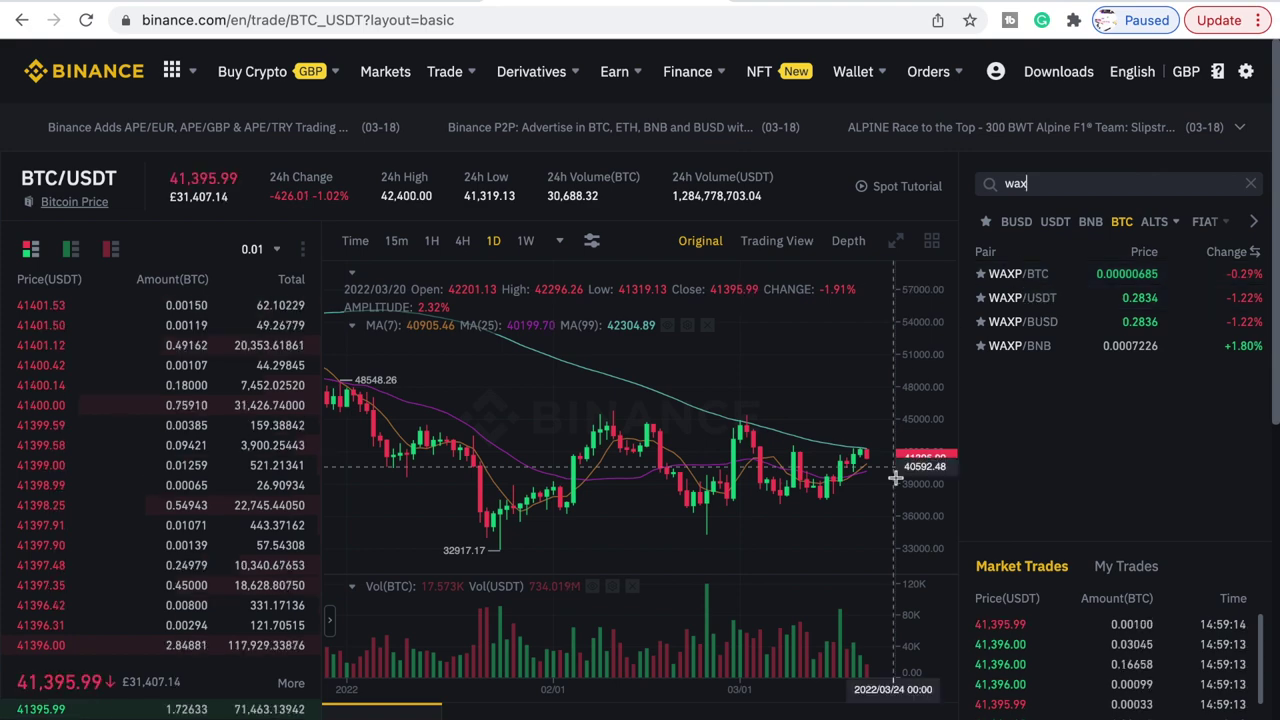
# Look over the sell form's price and amount fields, then return to the pair list
pyautogui.scroll(-5, 859, 511)
pyautogui.scroll(-2, 859, 511)
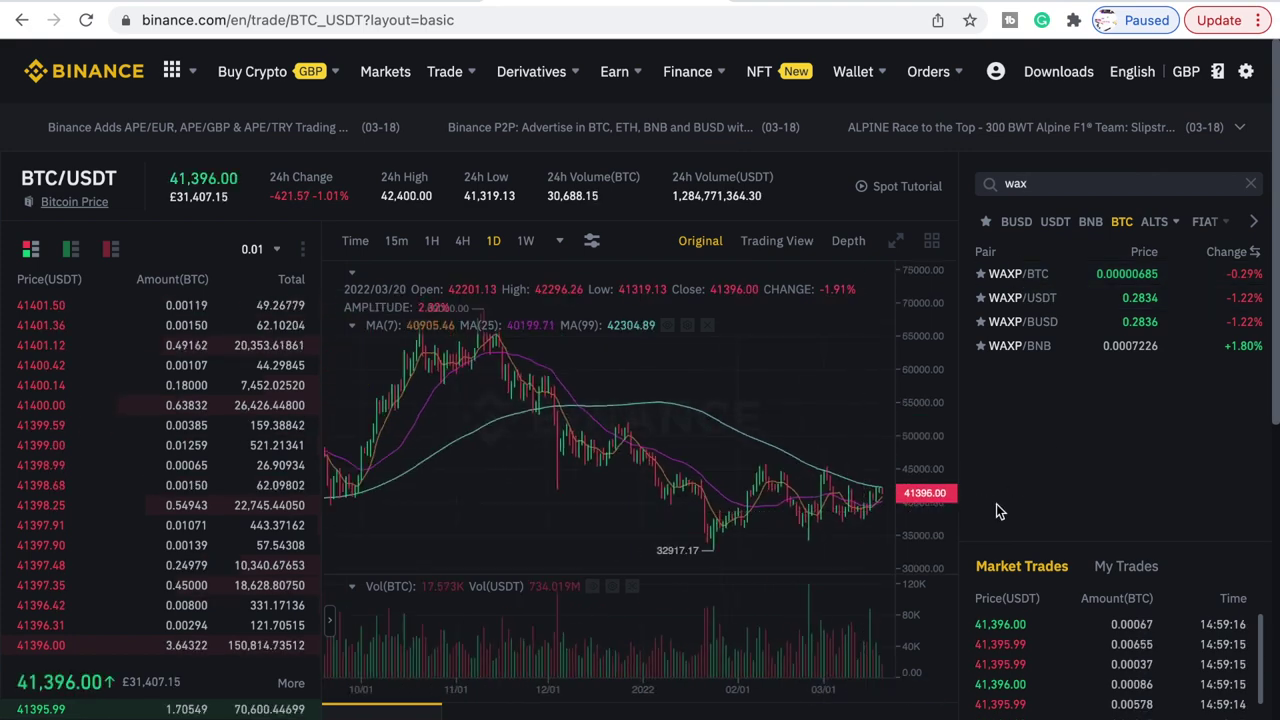
pyautogui.scroll(-5, 994, 514)
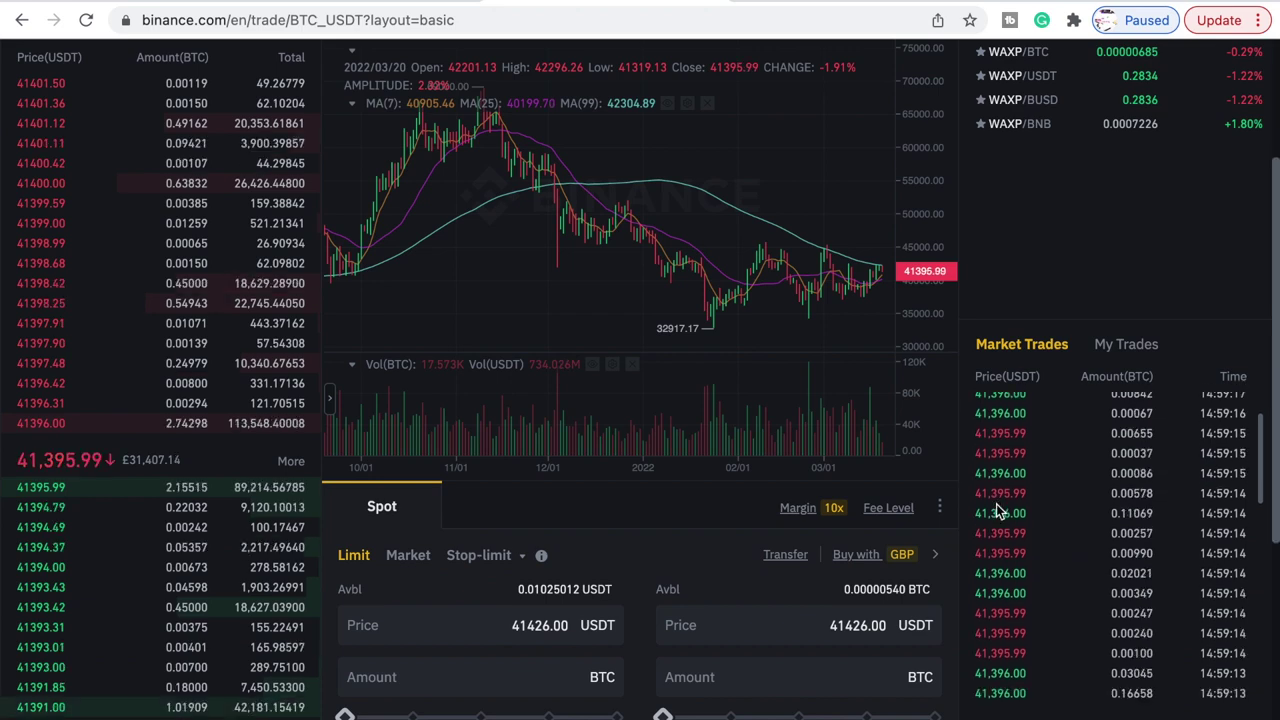
pyautogui.scroll(-5, 898, 632)
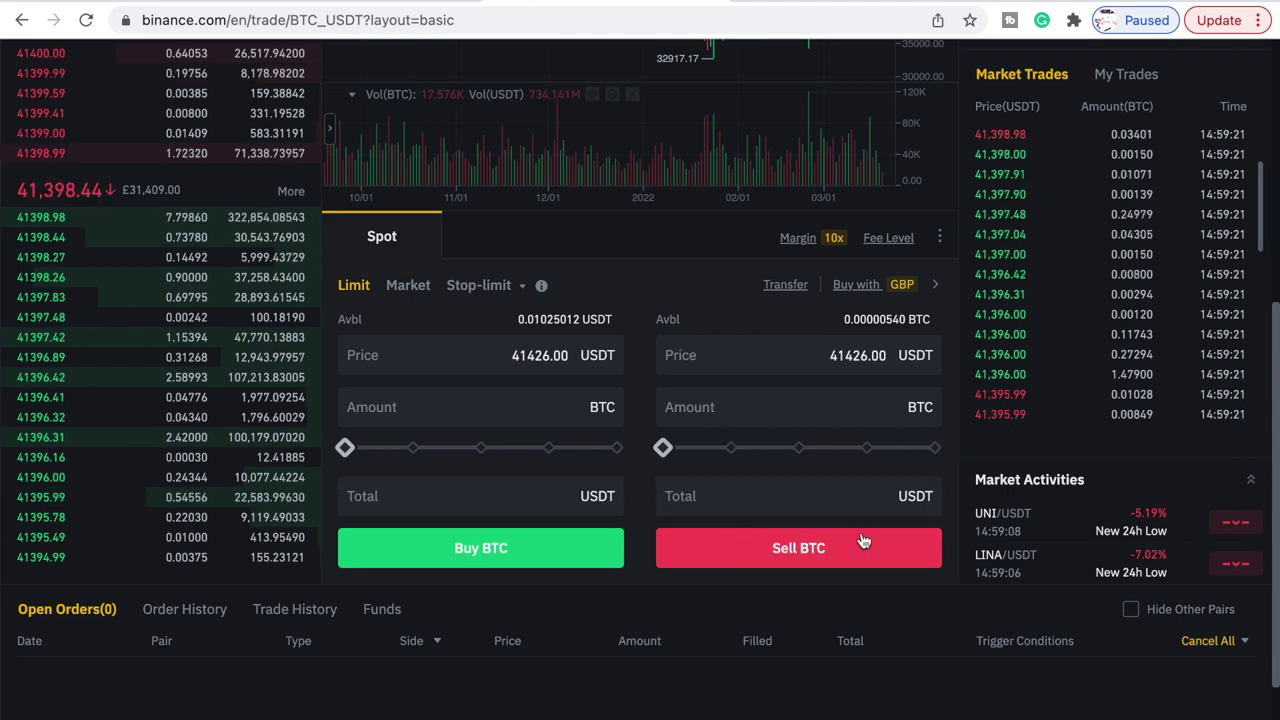
pyautogui.click(891, 405)
pyautogui.click(886, 357)
pyautogui.scroll(2, 900, 345)
pyautogui.scroll(4, 899, 340)
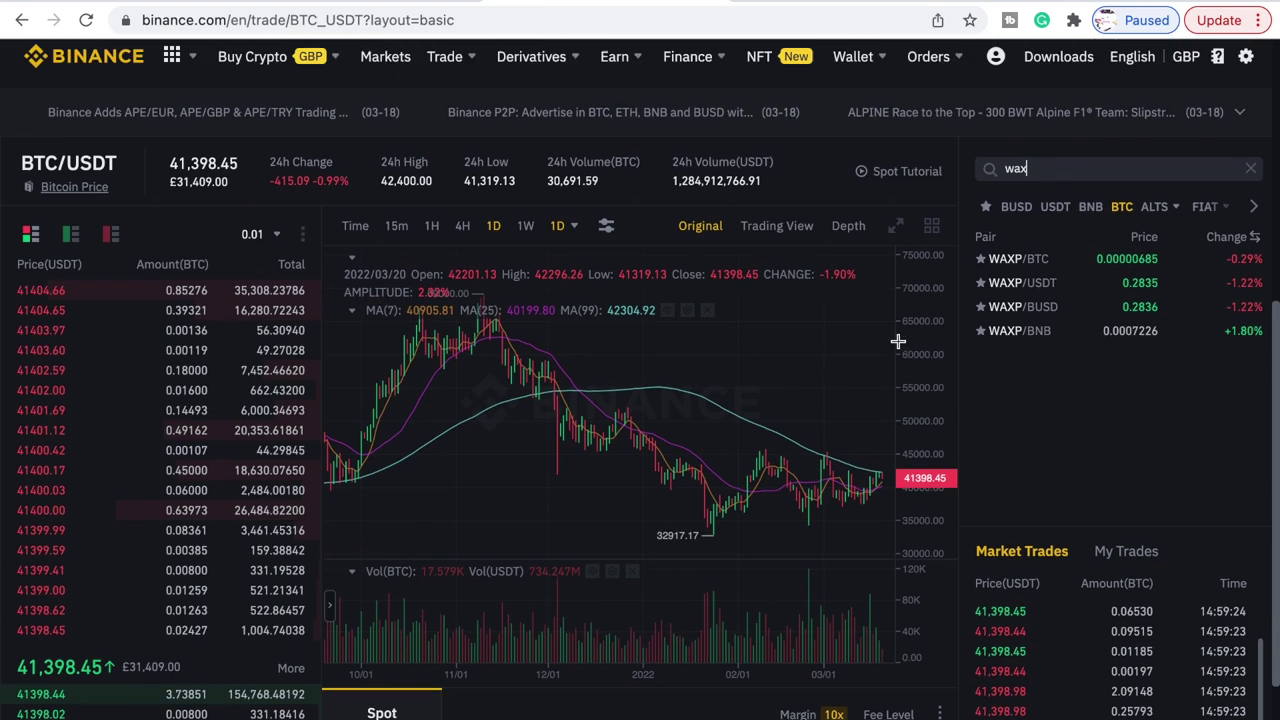
# Open WAXP/BTC and set a sell of 233 WAXP at 0.00000684 BTC, totalling 0.00159372 BTC
pyautogui.click(1040, 287)
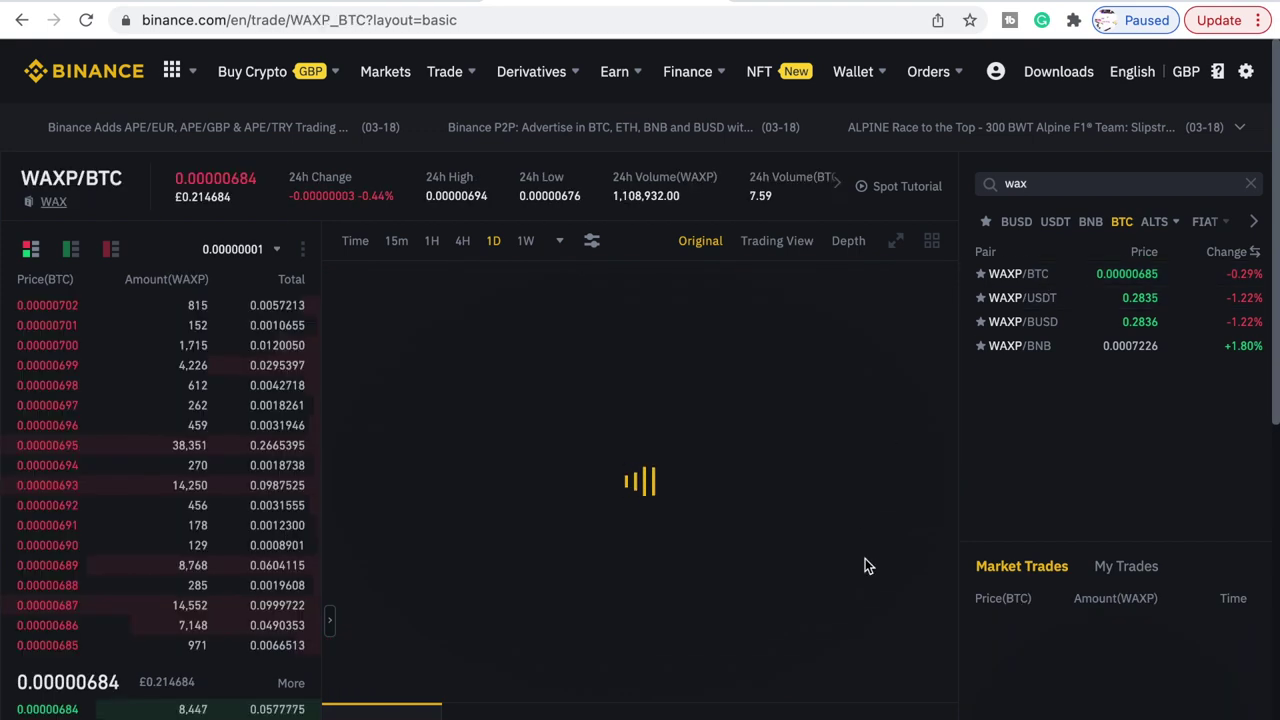
pyautogui.scroll(-3, 1024, 495)
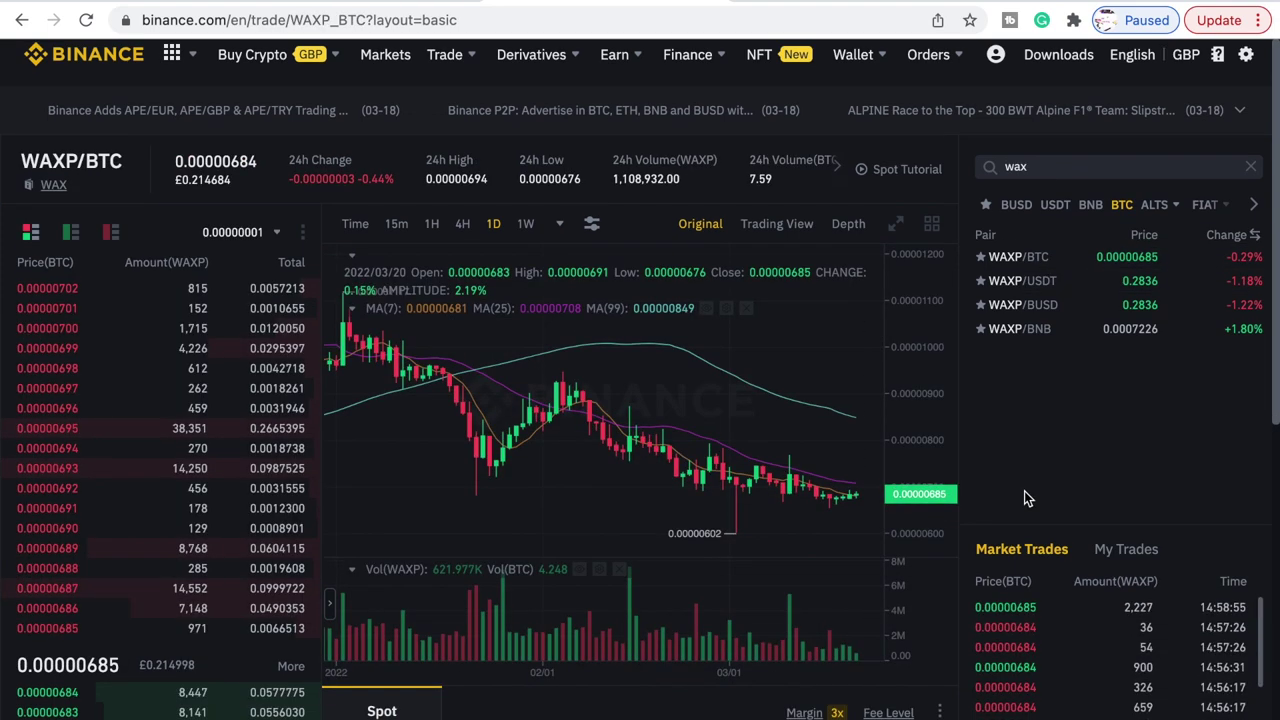
pyautogui.scroll(-1, 1024, 497)
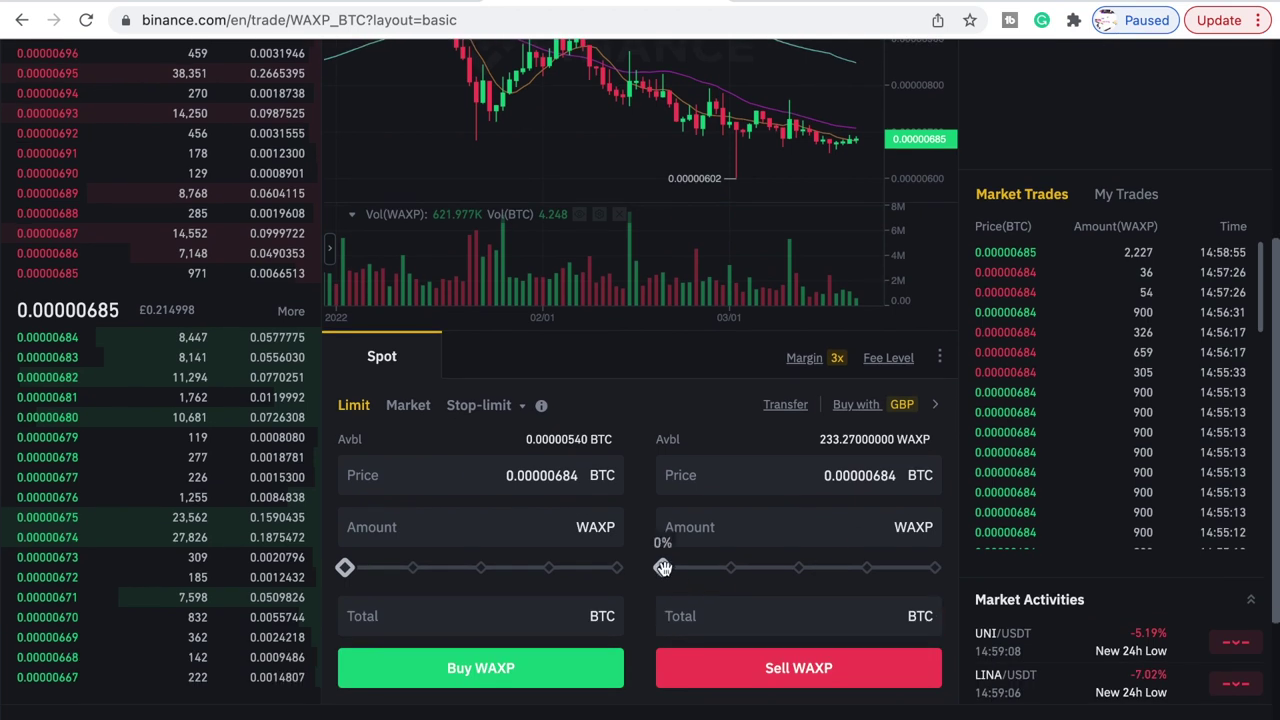
pyautogui.moveTo(663, 568); pyautogui.dragTo(952, 570)
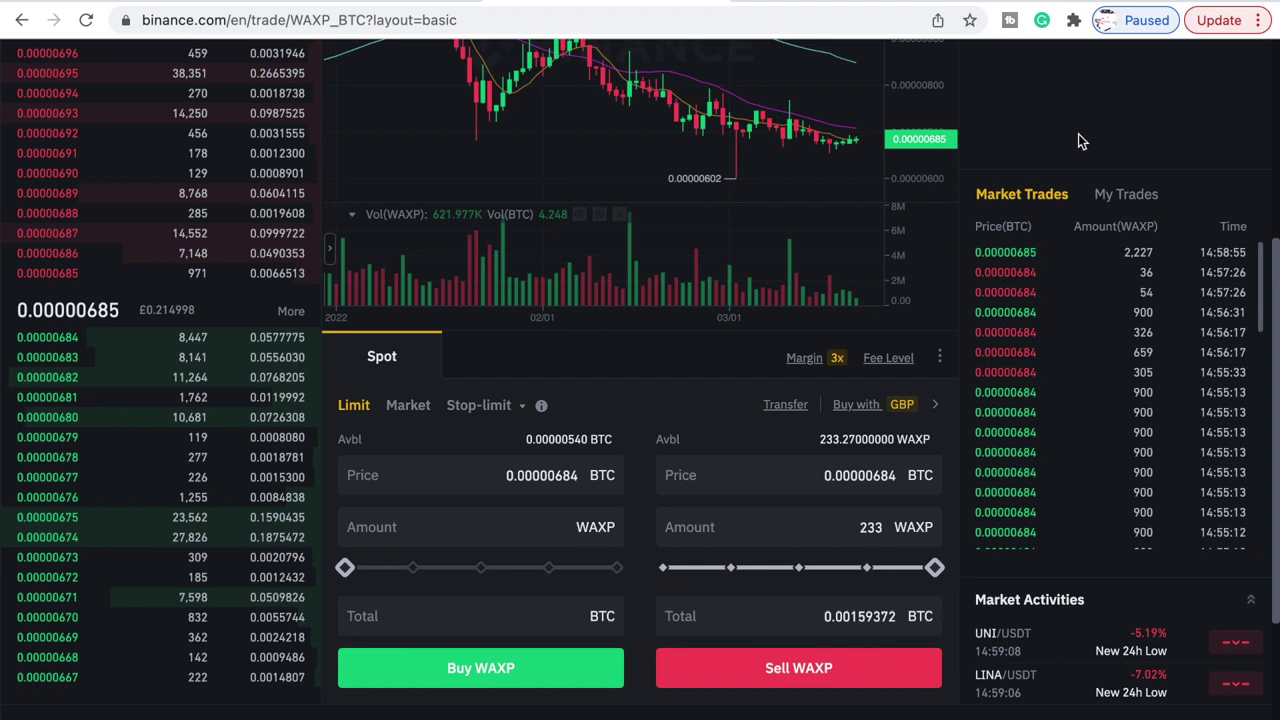
pyautogui.scroll(3, 1078, 134)
# On WAXP/USDT, sell 100% of the 233 WAXP for 66.0089 USDT
pyautogui.click(1045, 110)
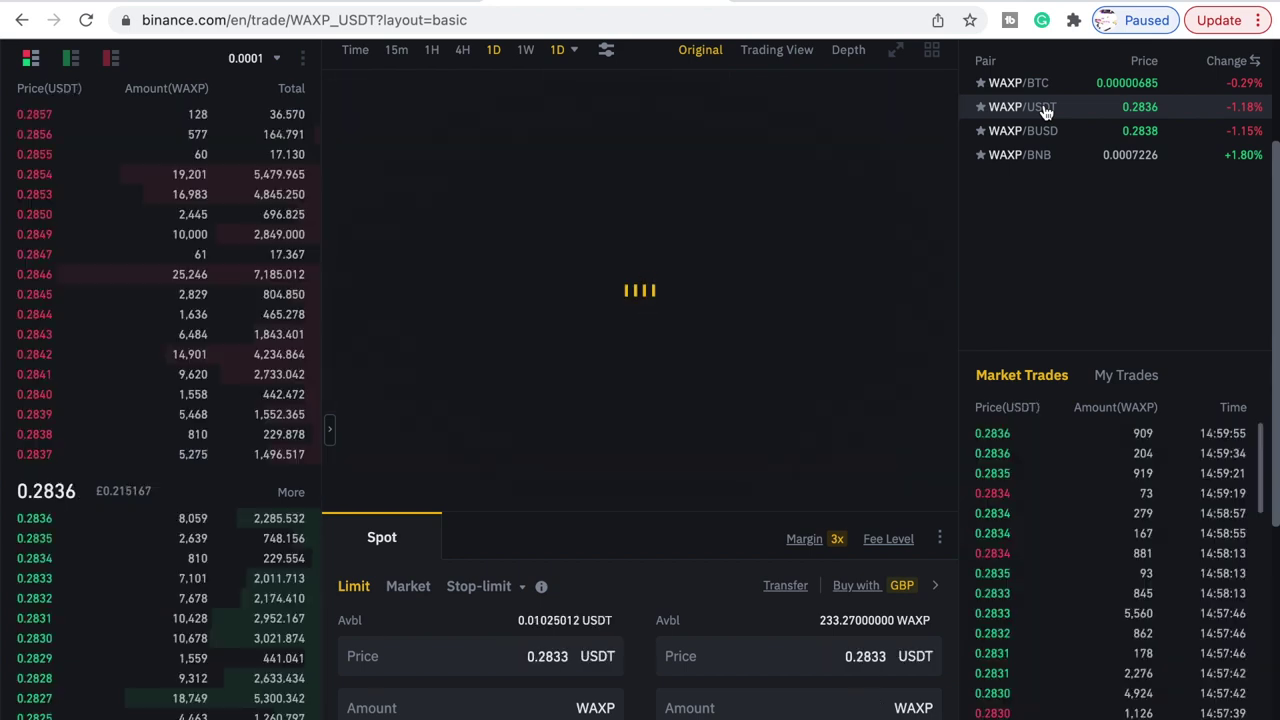
pyautogui.scroll(-4, 911, 457)
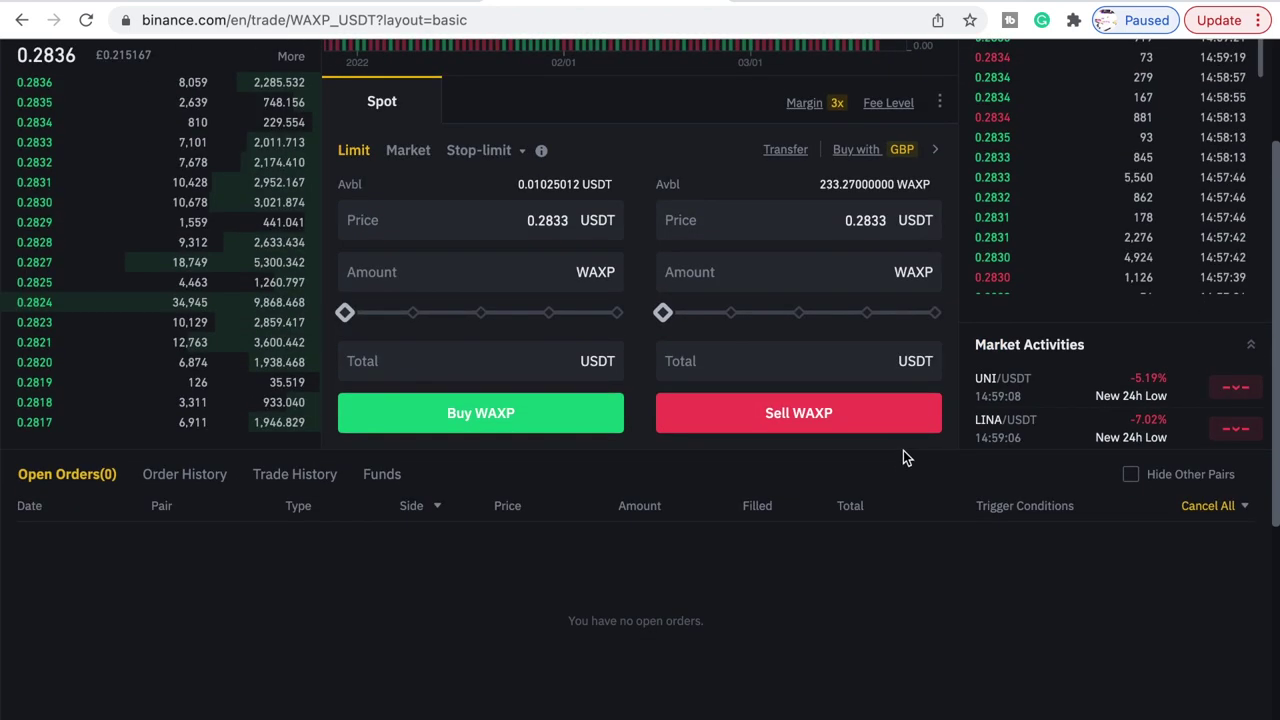
pyautogui.moveTo(664, 318); pyautogui.dragTo(808, 325)
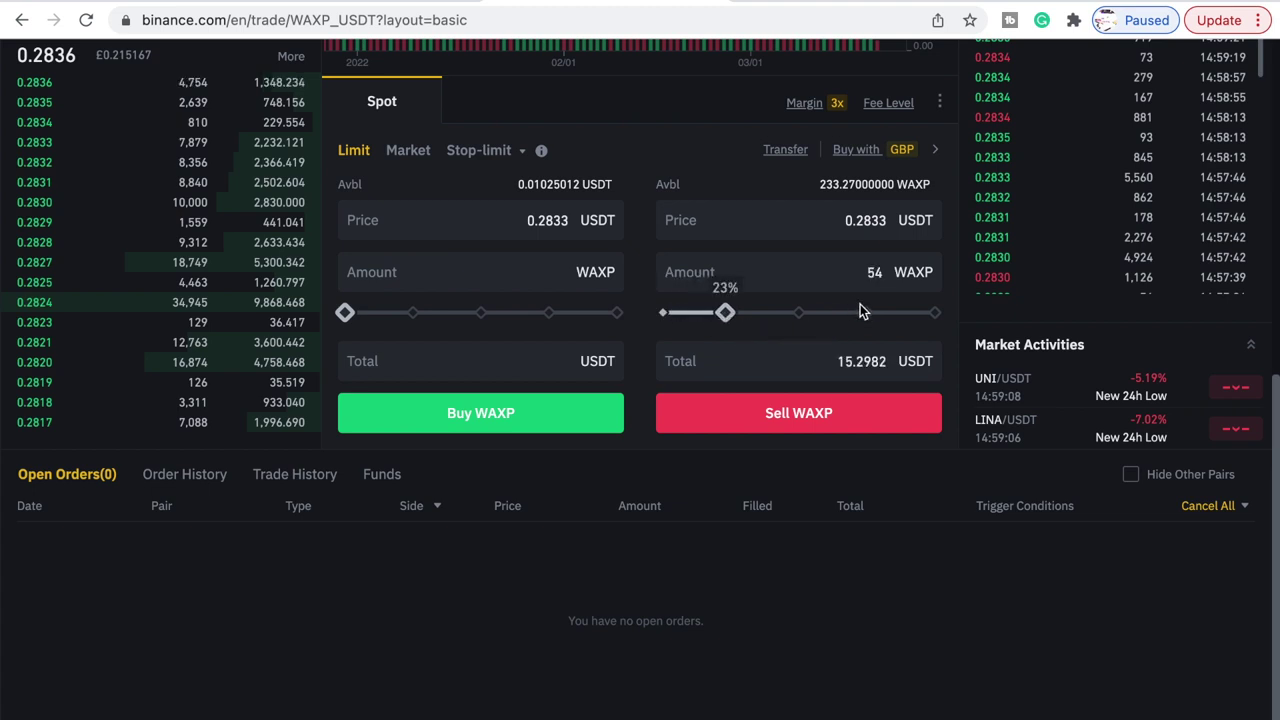
pyautogui.moveTo(725, 314); pyautogui.dragTo(793, 316)
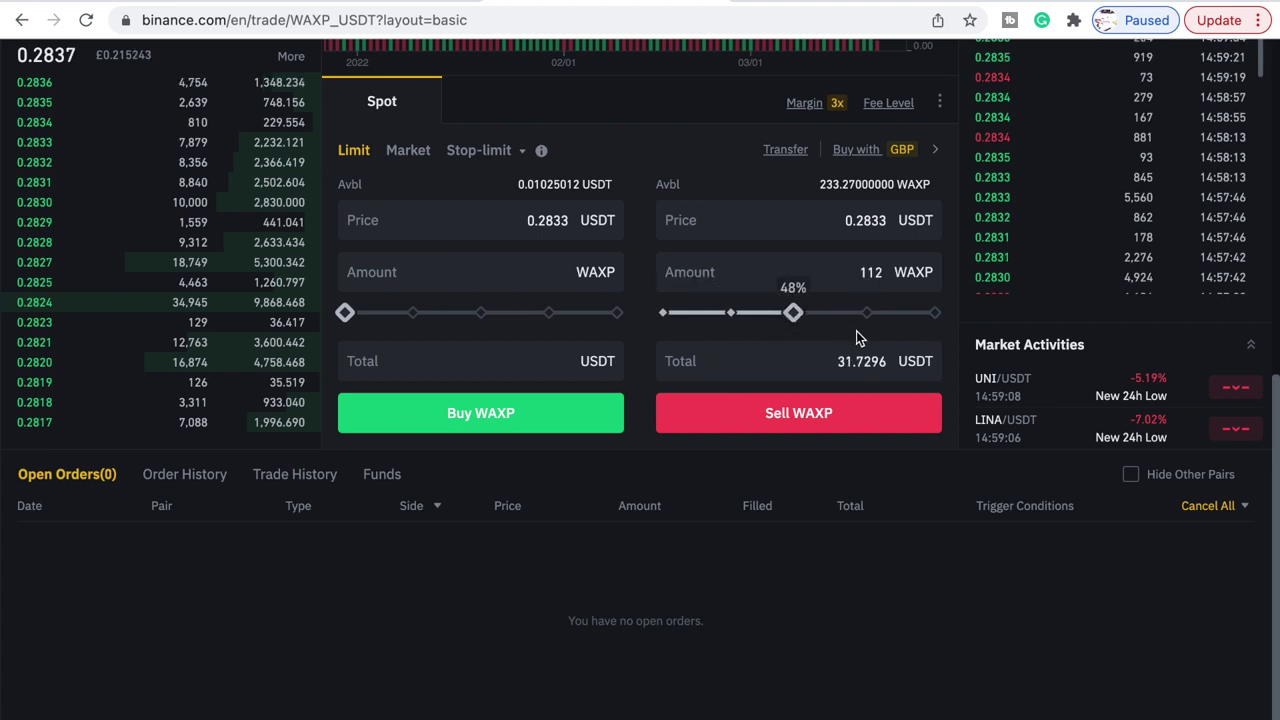
pyautogui.click(936, 316)
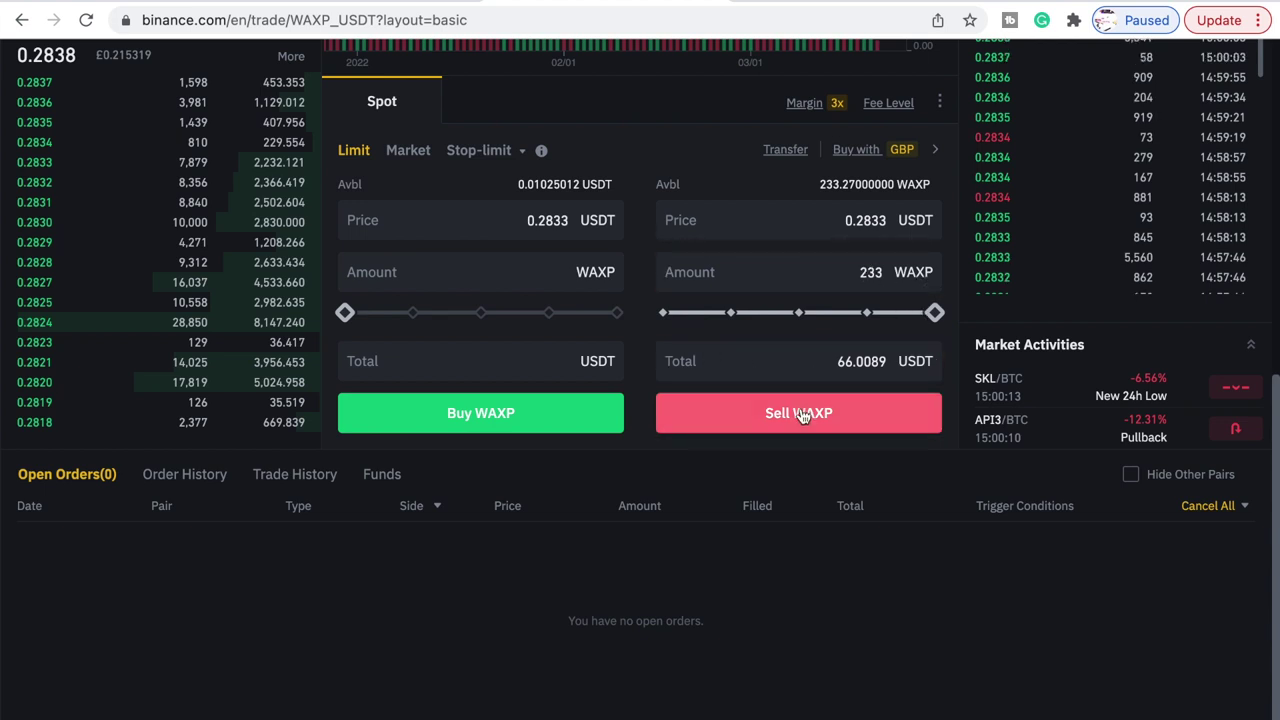
pyautogui.click(806, 415)
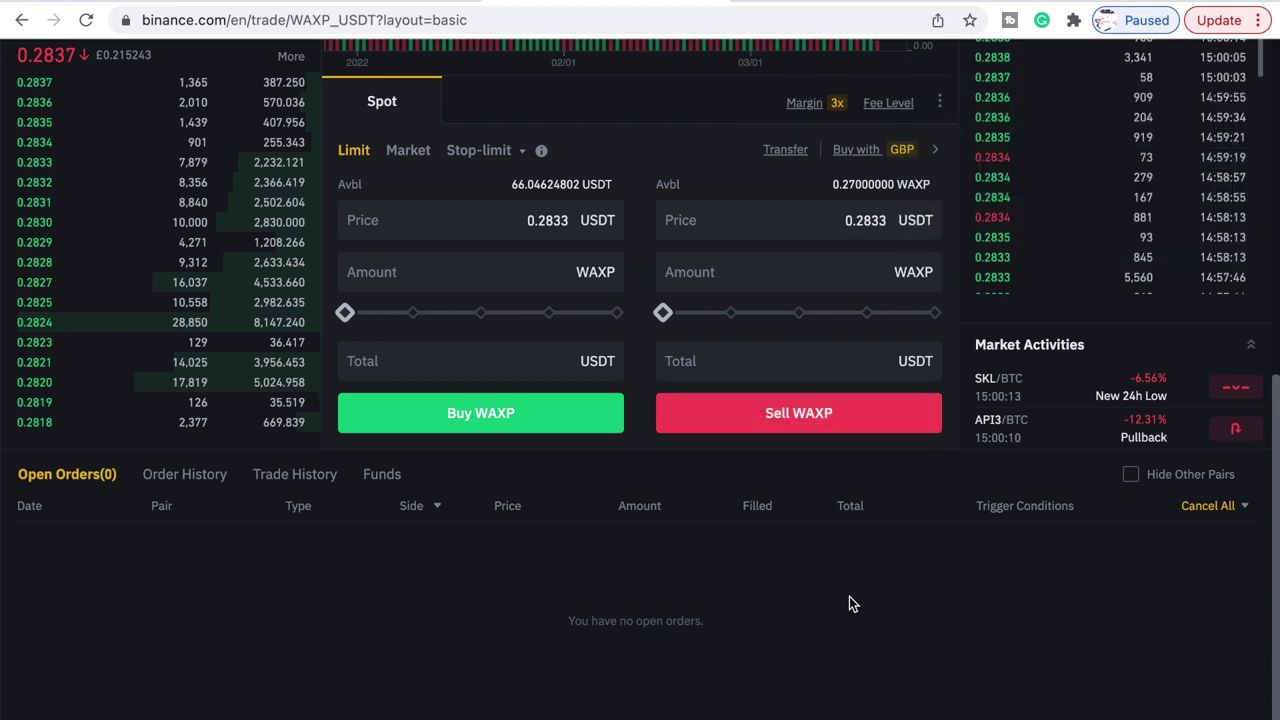
pyautogui.scroll(3, 849, 596)
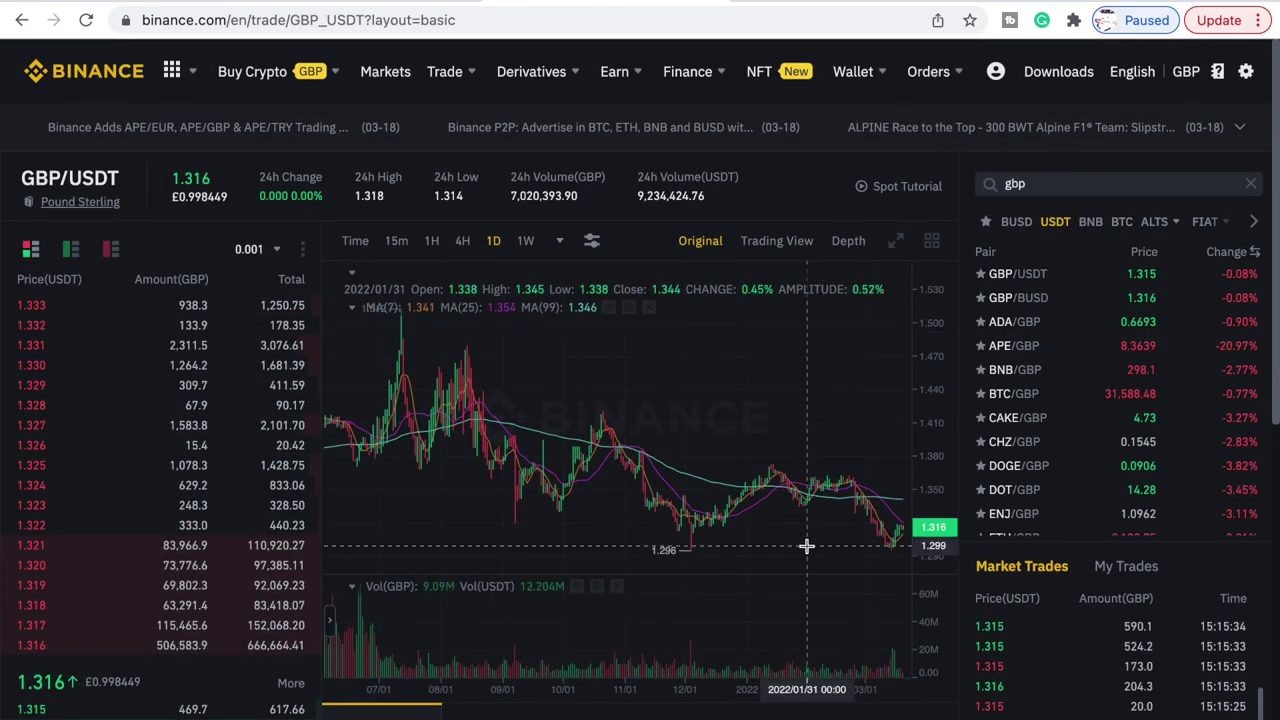
# Enter a GBP/USDT buy of 50.2 GBP at 1.314, totalling 65.9628 USDT, without submitting it
pyautogui.scroll(-5, 951, 703)
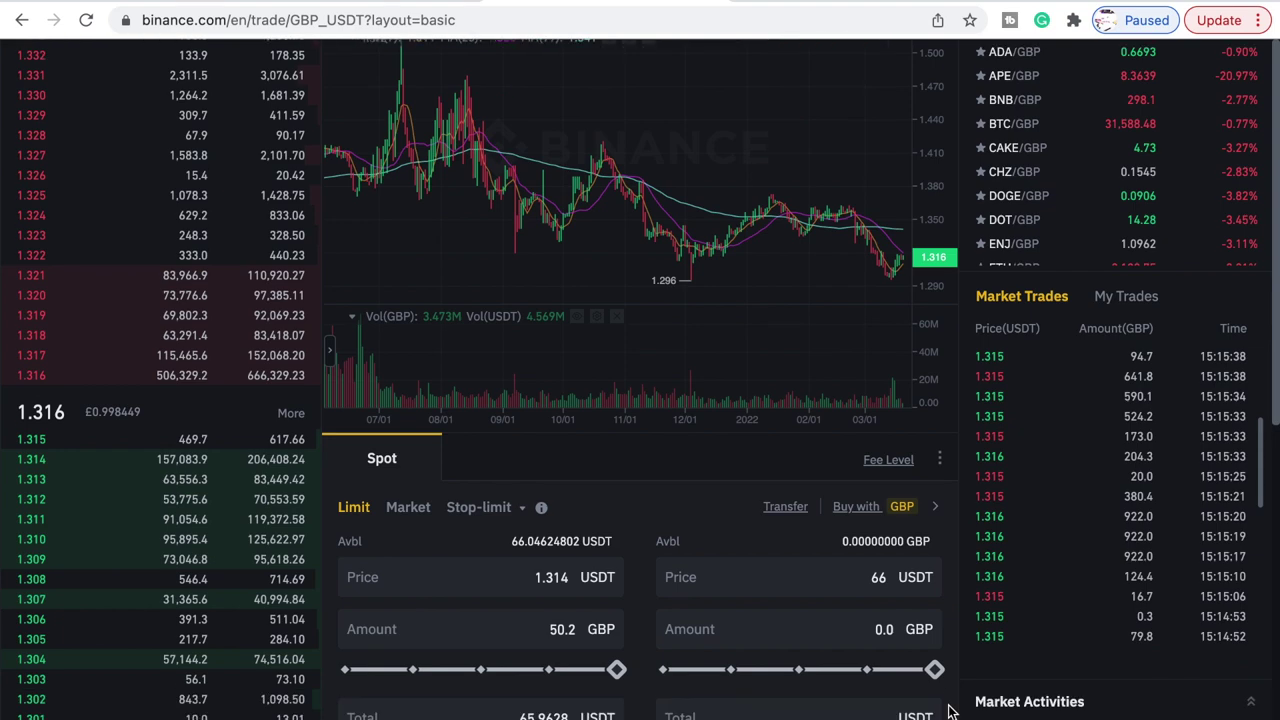
pyautogui.scroll(-2, 951, 705)
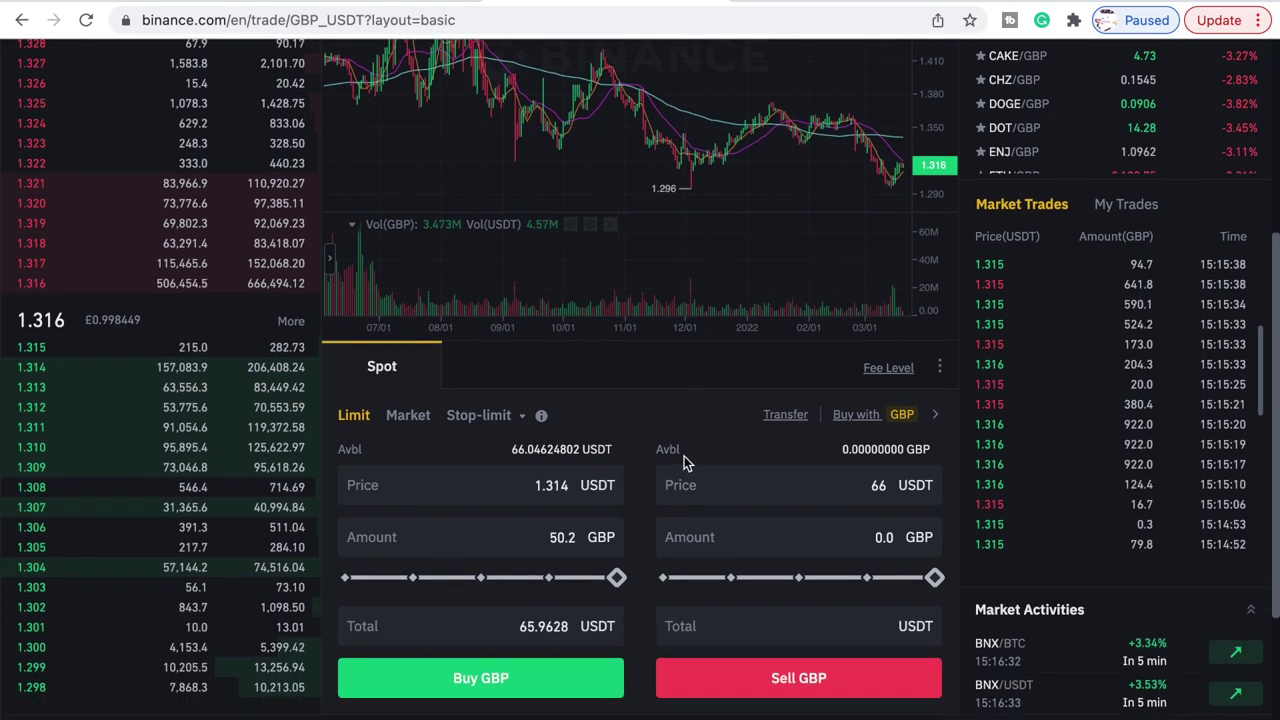
pyautogui.scroll(7, 894, 551)
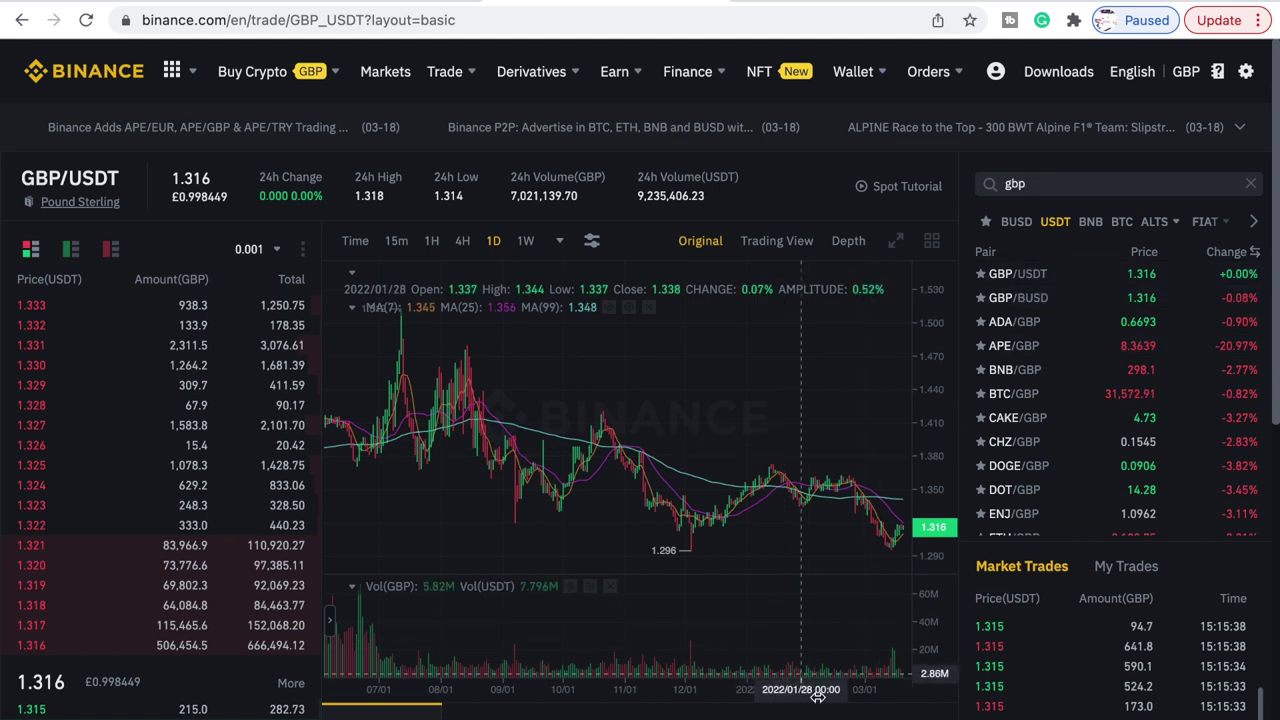
pyautogui.scroll(-5, 817, 697)
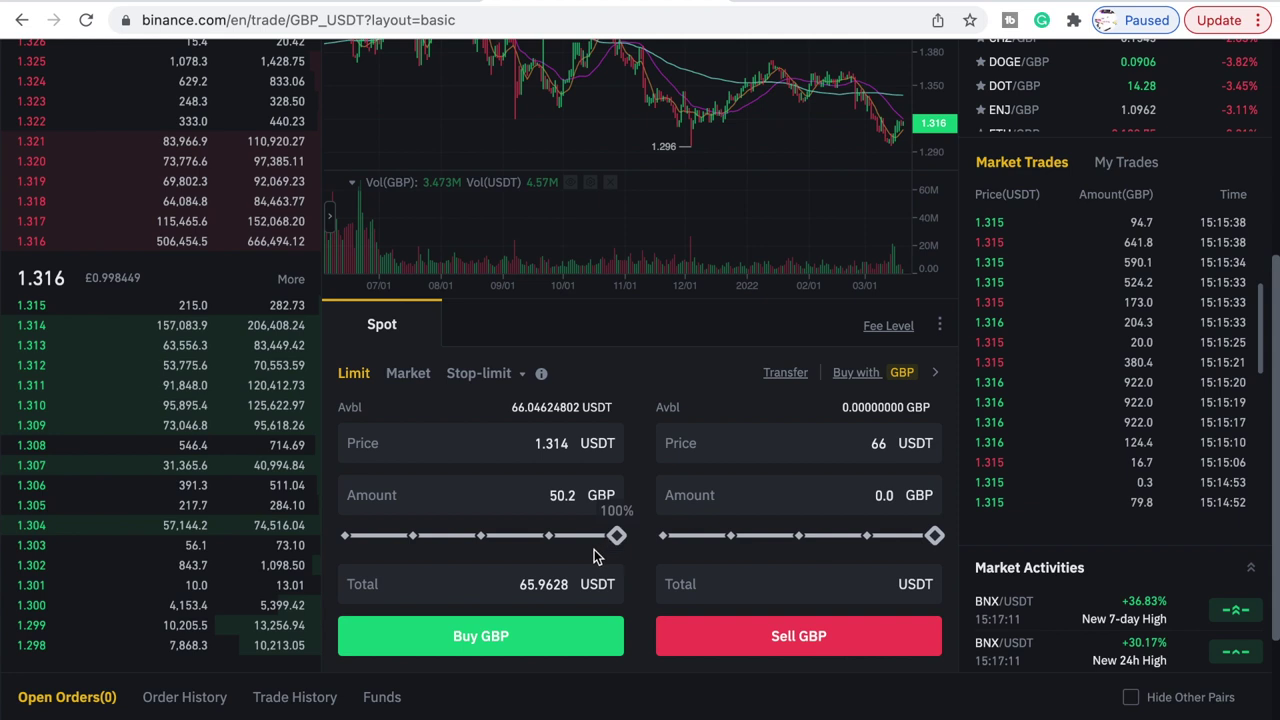
pyautogui.click(347, 538)
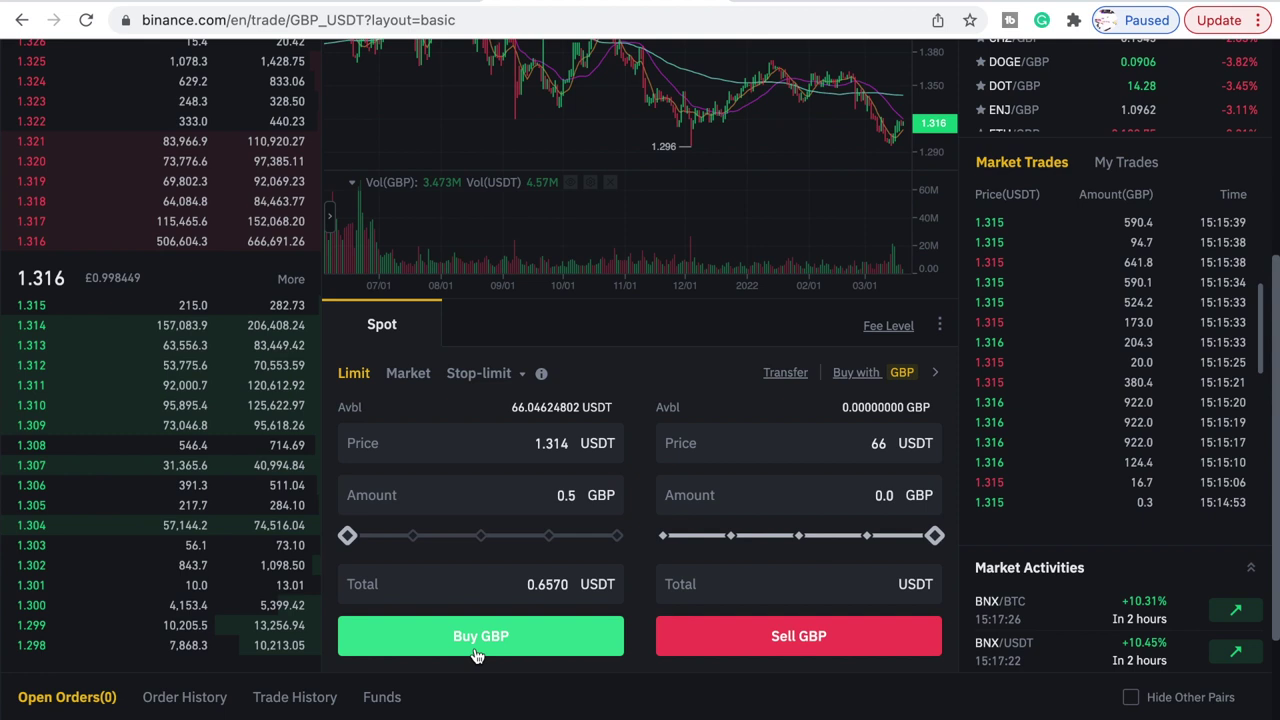
pyautogui.click(617, 535)
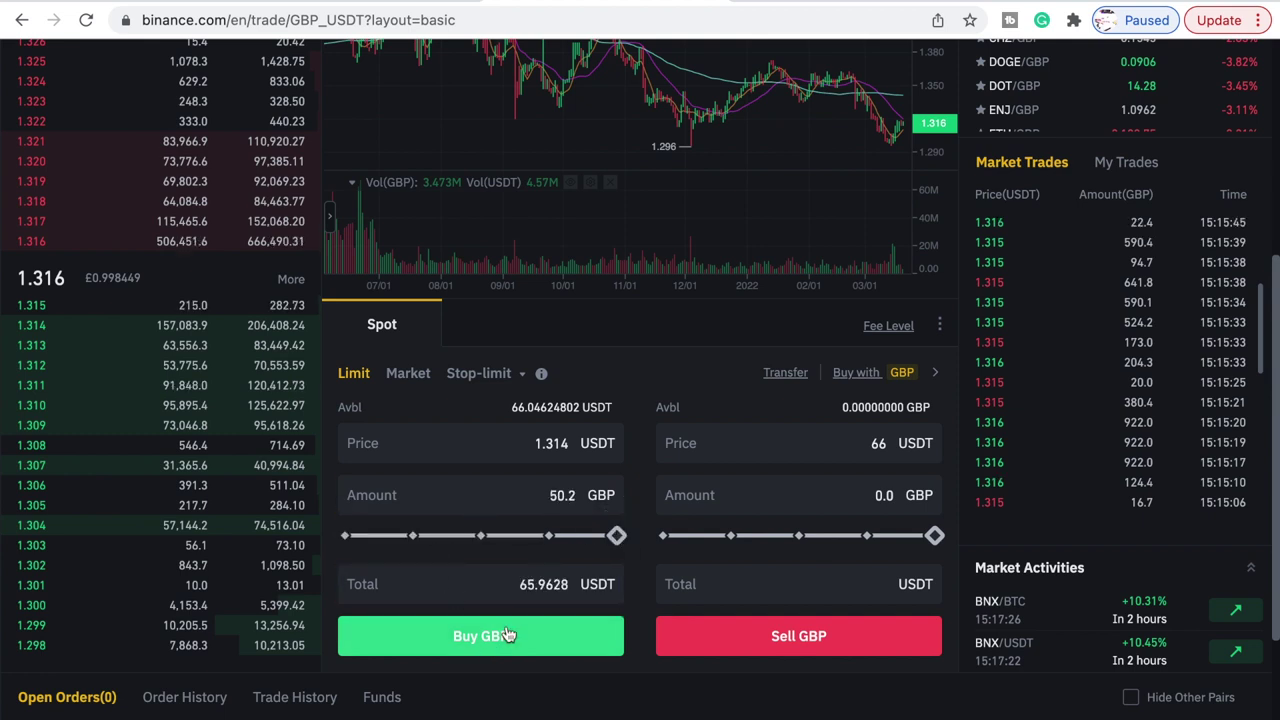
pyautogui.click(552, 502)
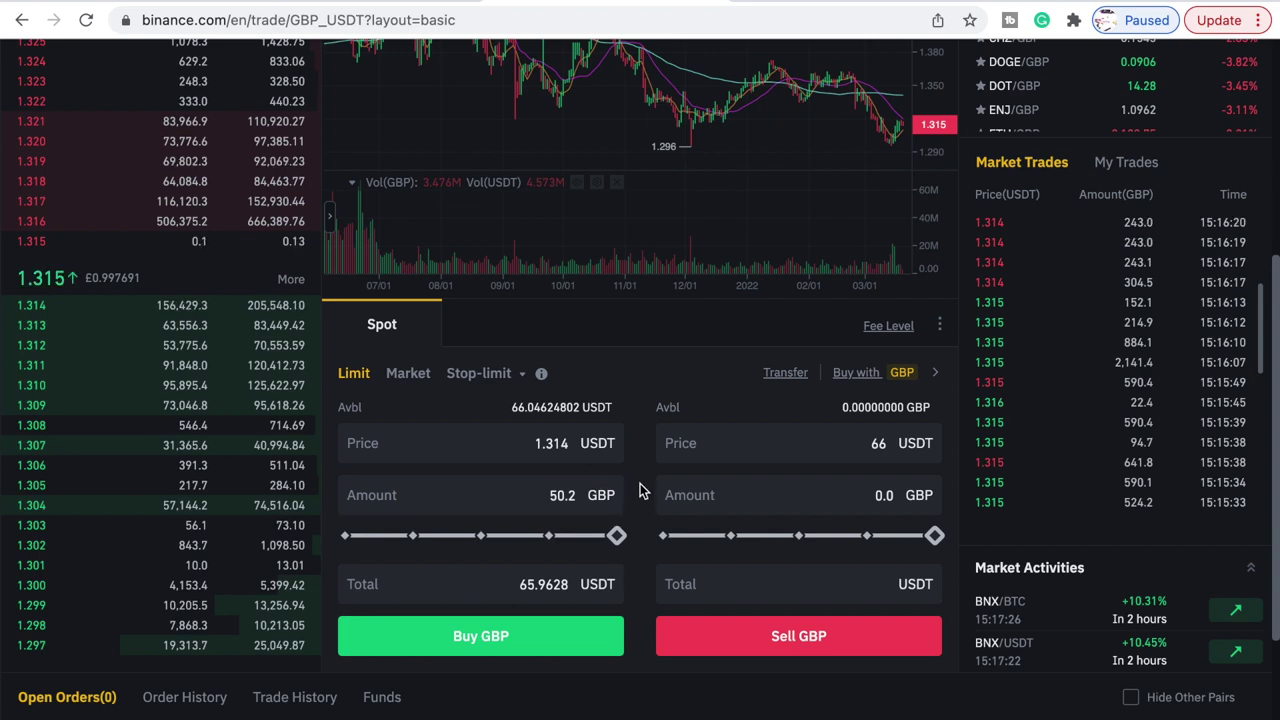
pyautogui.scroll(5, 640, 484)
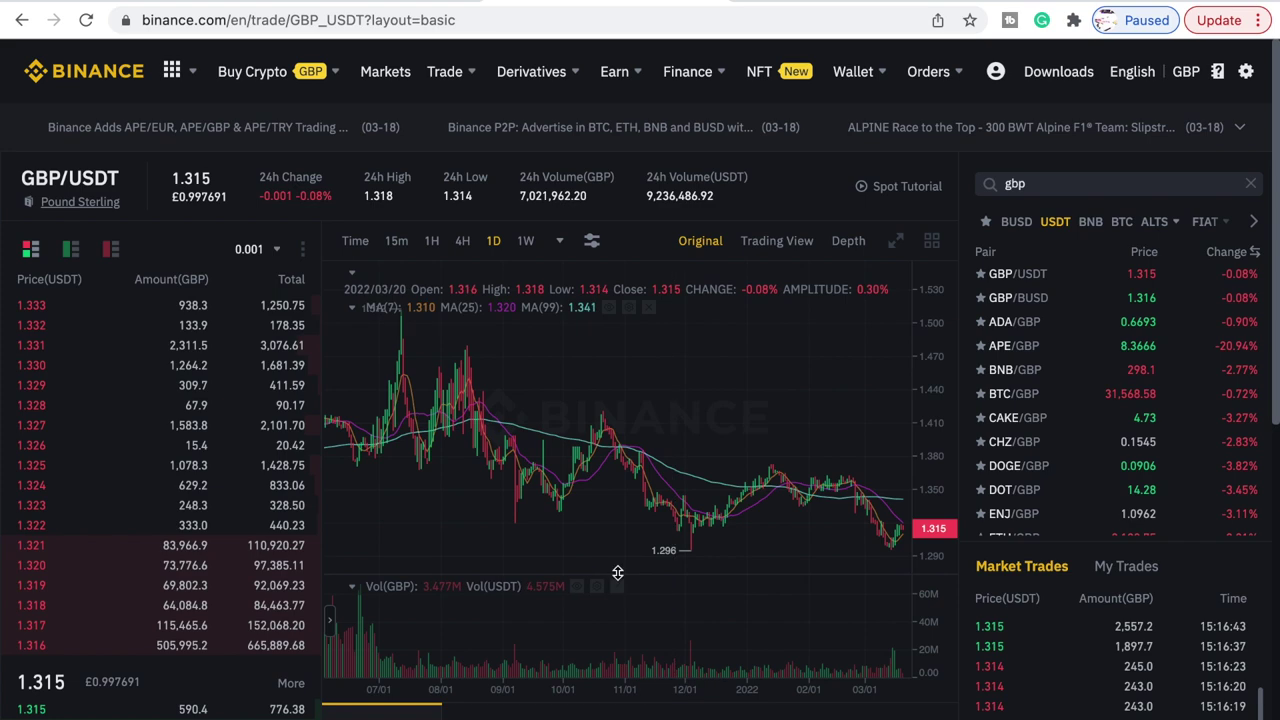
pyautogui.scroll(-4, 614, 571)
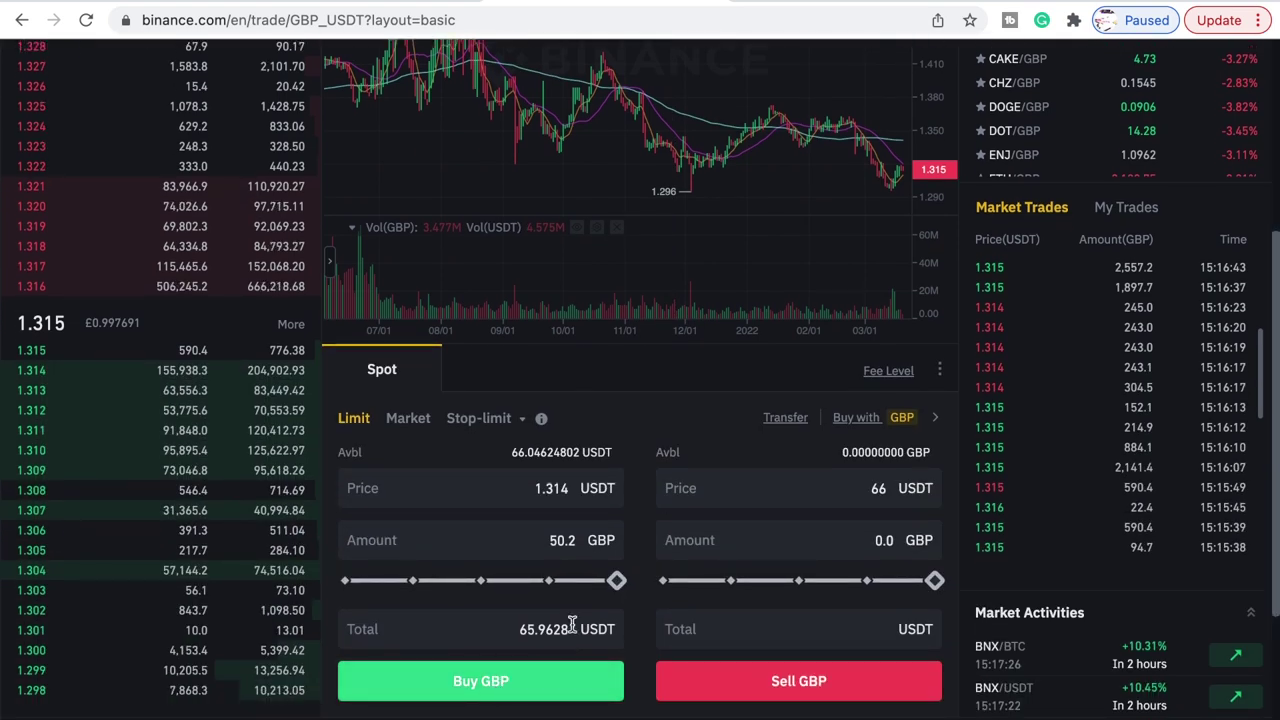
pyautogui.scroll(4, 640, 500)
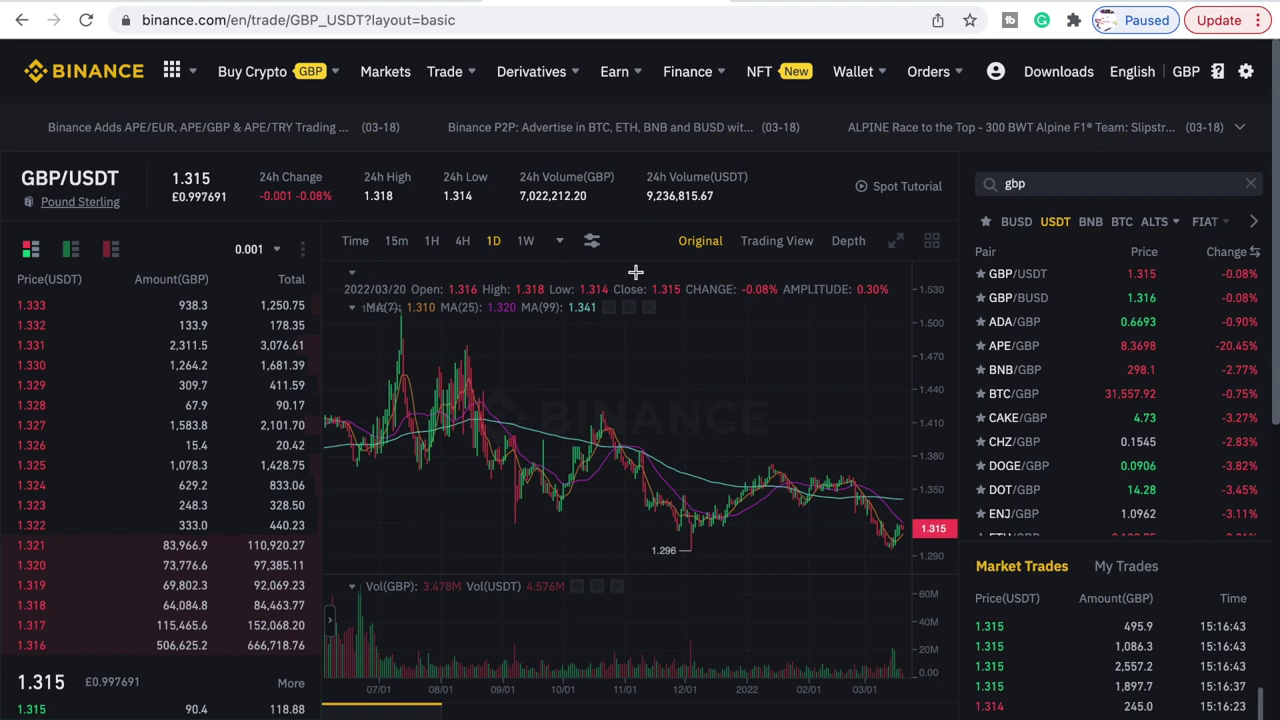
pyautogui.moveTo(868, 83)
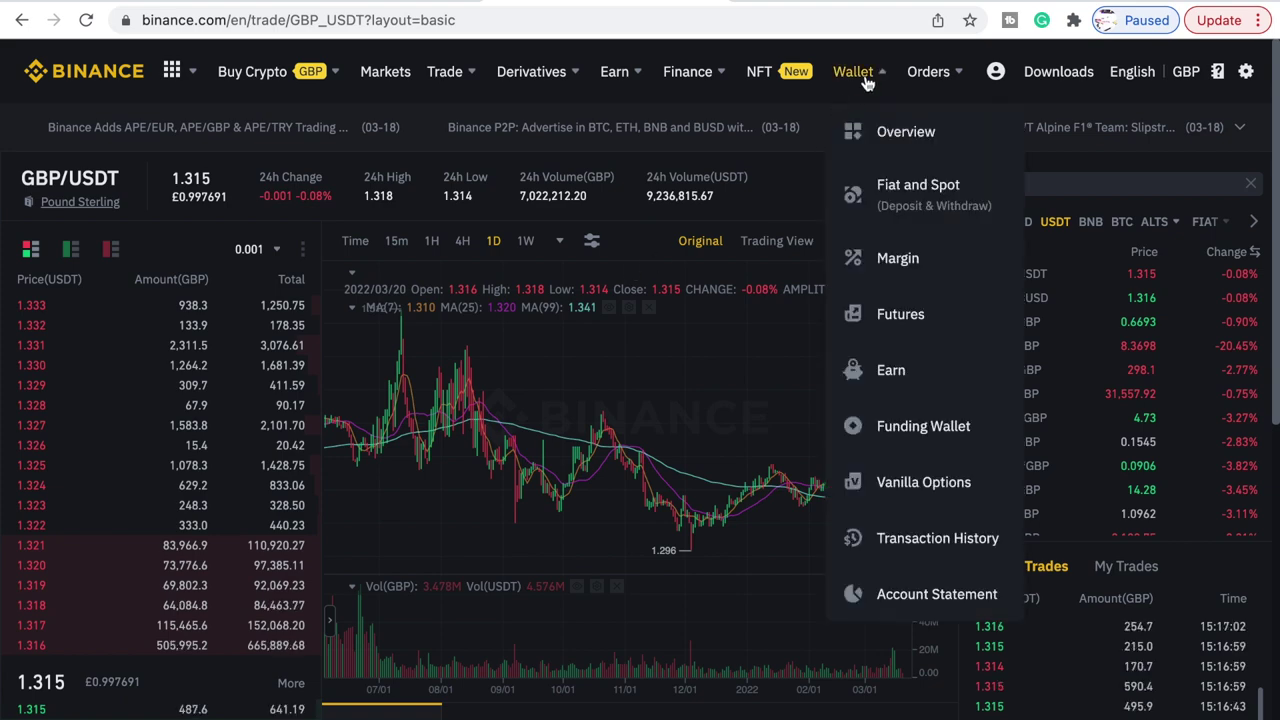
# Check the roughly $66.58 balance on Wallet Overview, then go to the Convert portal
pyautogui.click(897, 142)
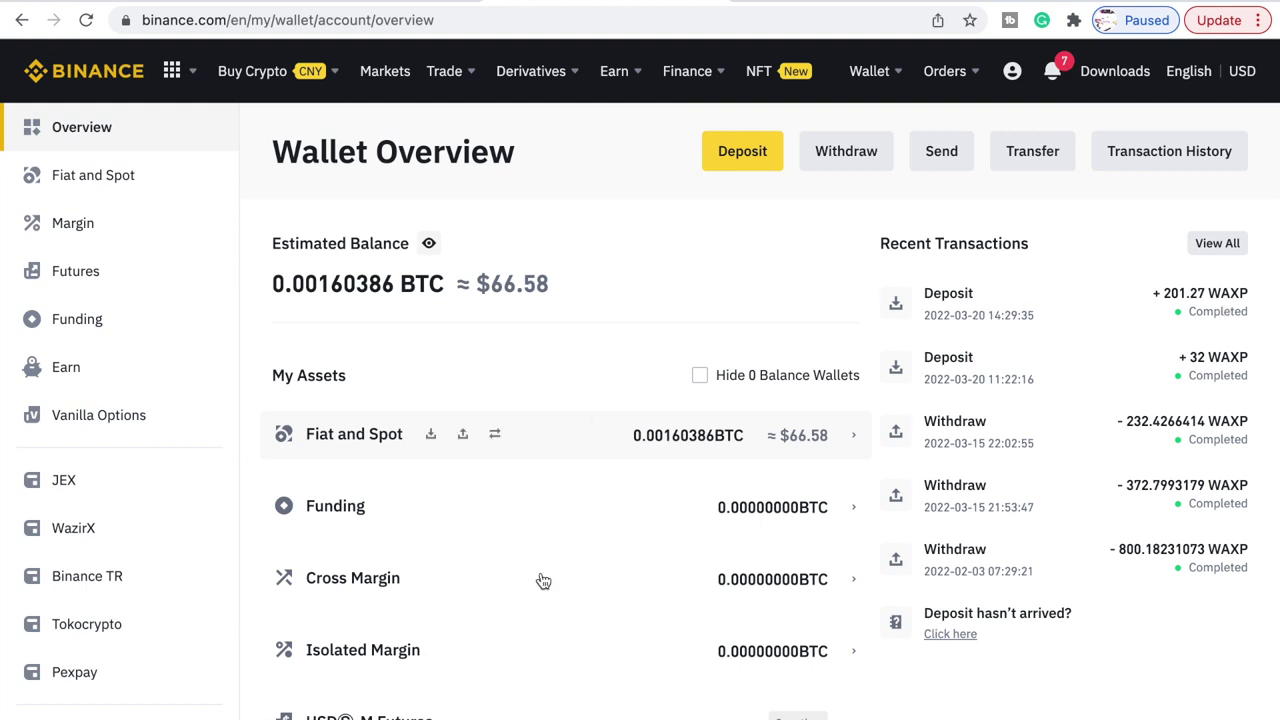
pyautogui.scroll(-1, 609, 489)
pyautogui.scroll(1, 611, 486)
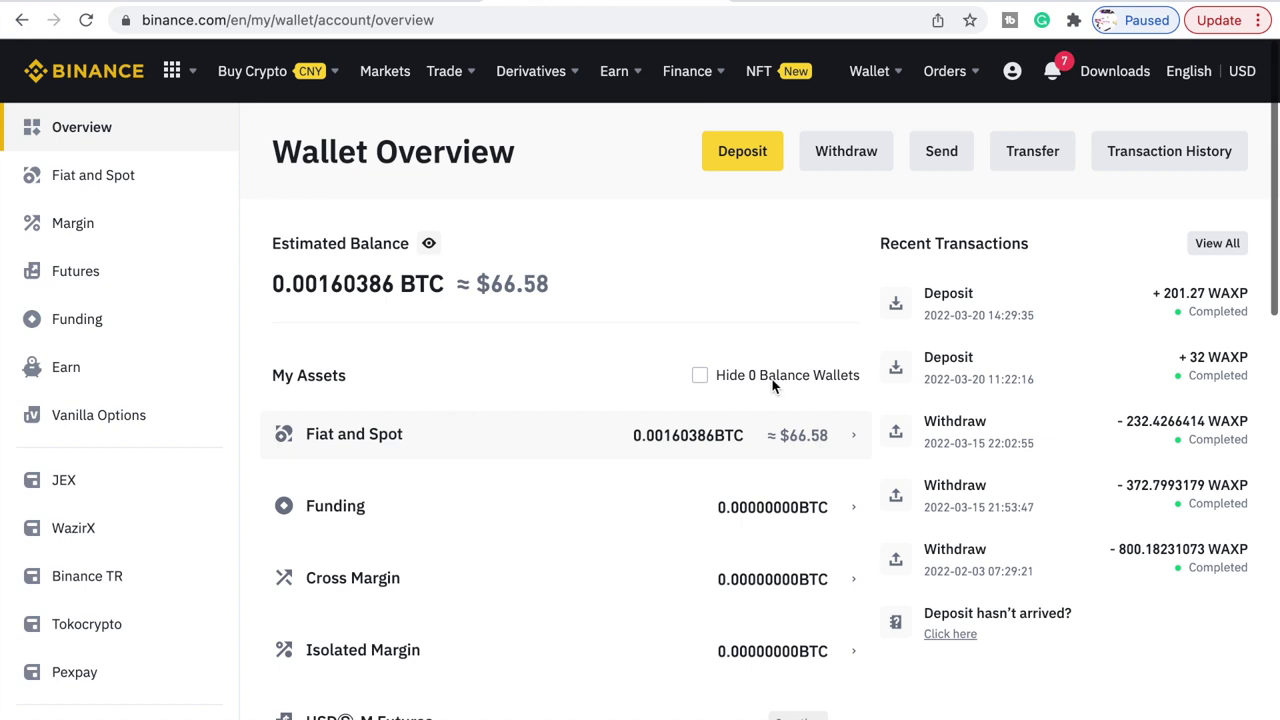
pyautogui.moveTo(432, 72)
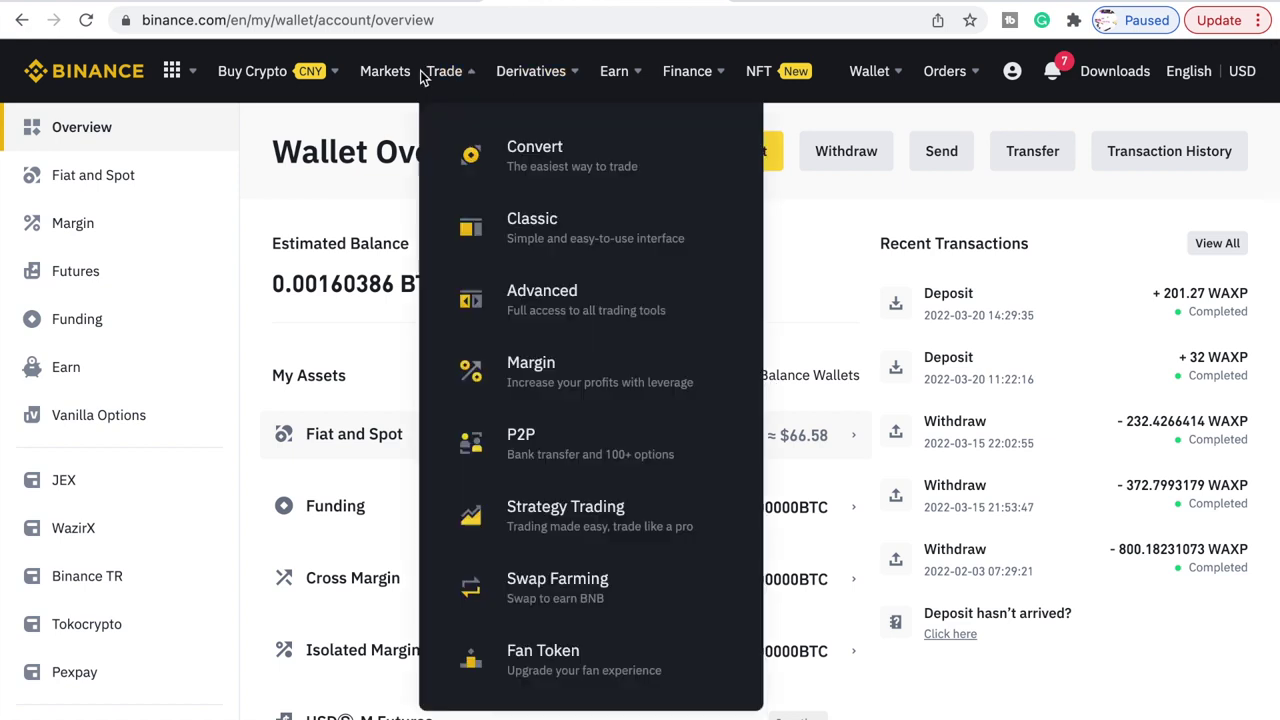
pyautogui.click(545, 157)
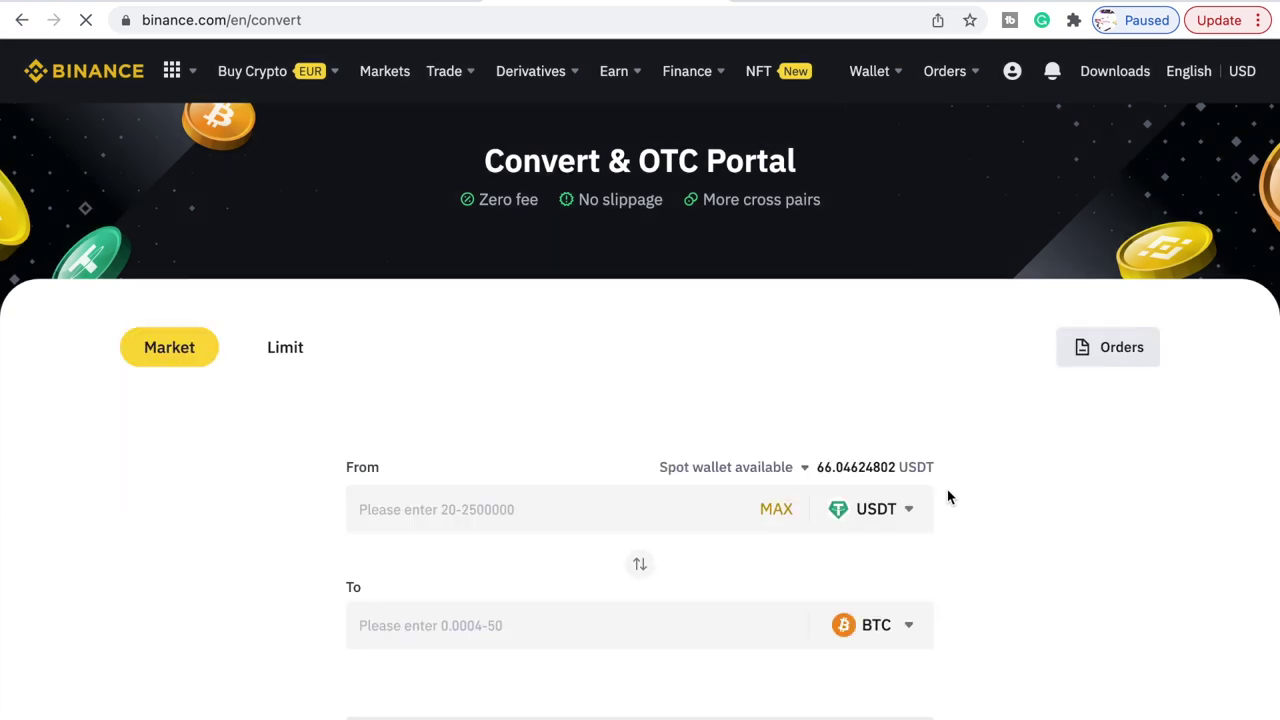
# Set the conversion target to GBP and use the MAX 66.04624802 USDT amount
pyautogui.scroll(-2, 947, 492)
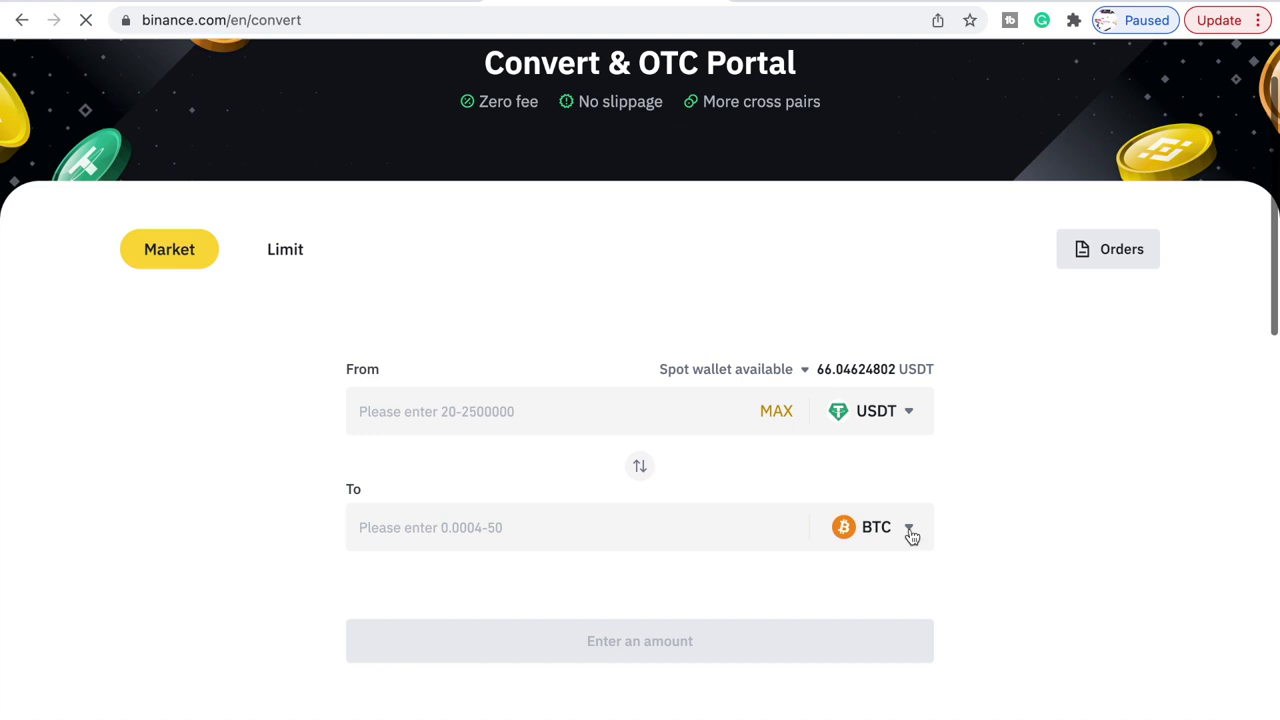
pyautogui.click(910, 530)
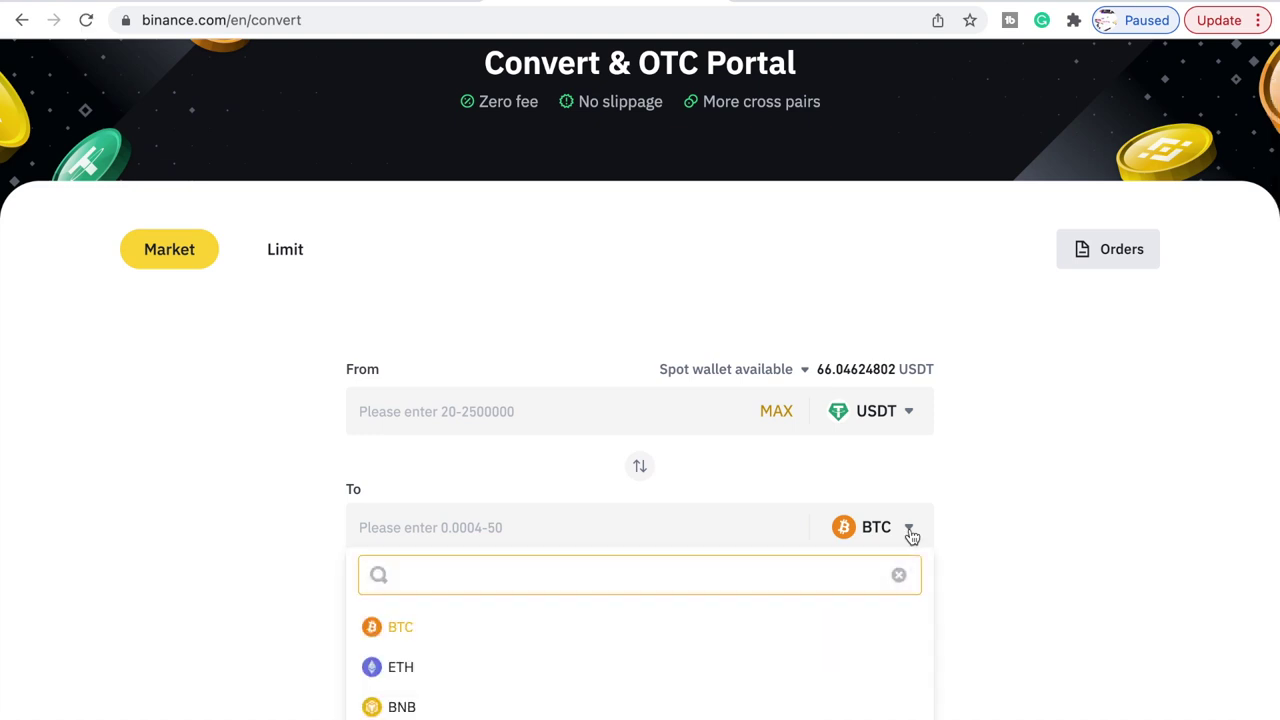
pyautogui.write('gb')
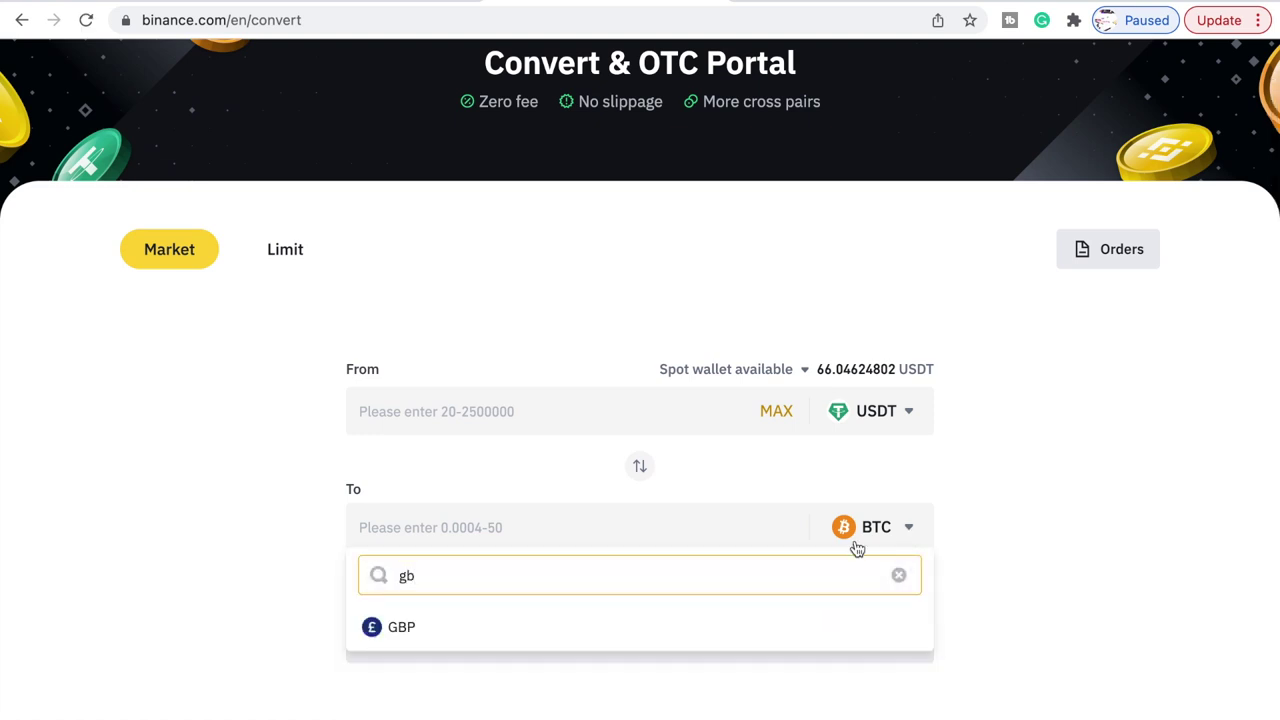
pyautogui.click(475, 637)
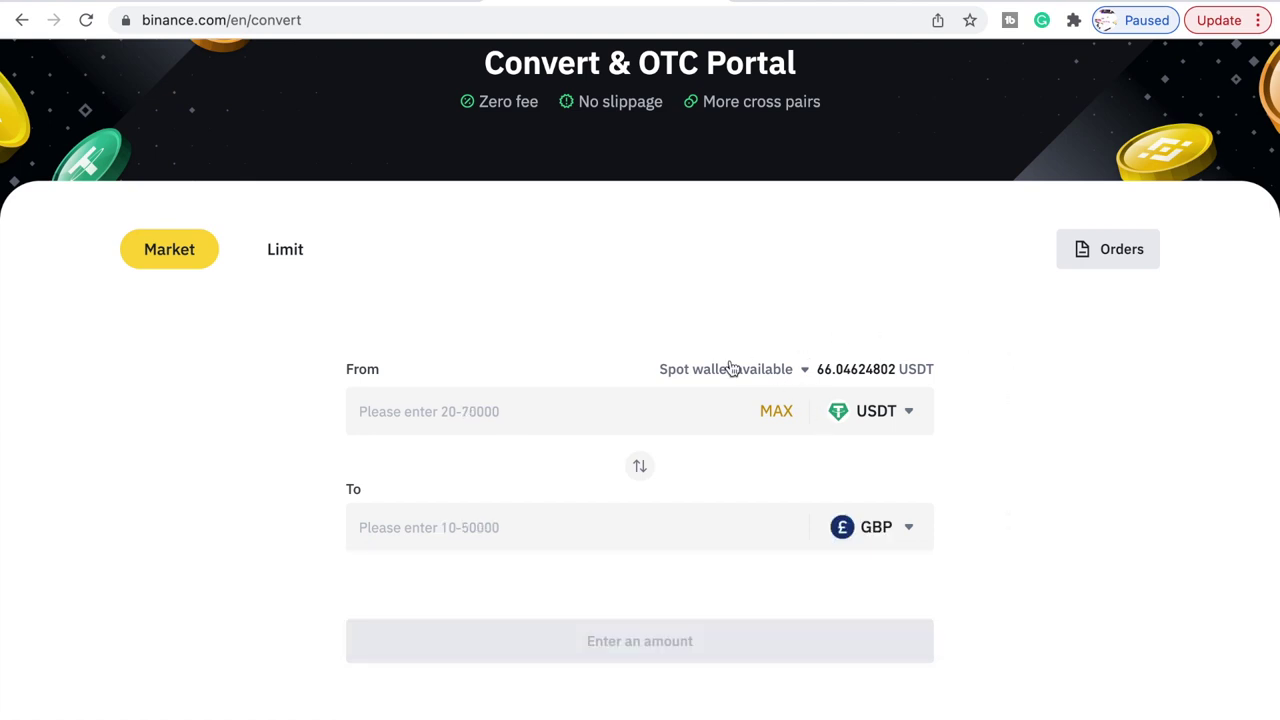
pyautogui.click(777, 418)
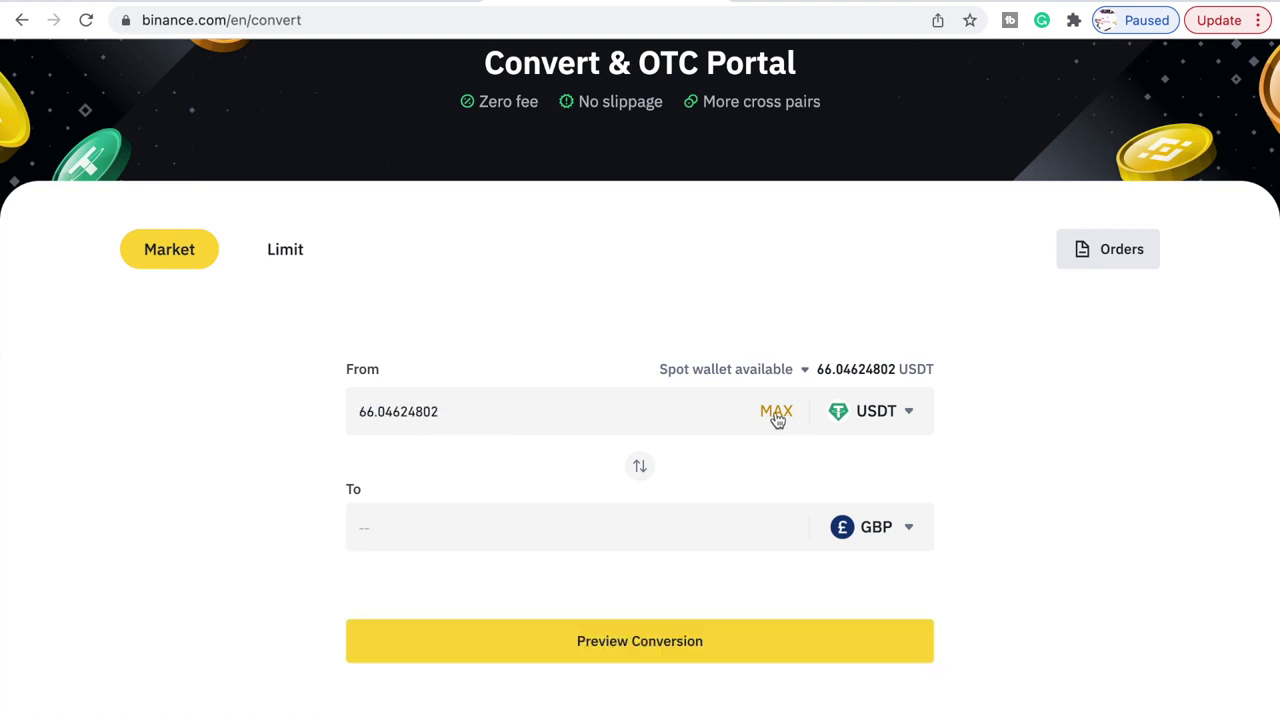
# Preview the USDT-to-GBP conversion, refresh the expired quotes, and confirm the Convert
pyautogui.click(651, 658)
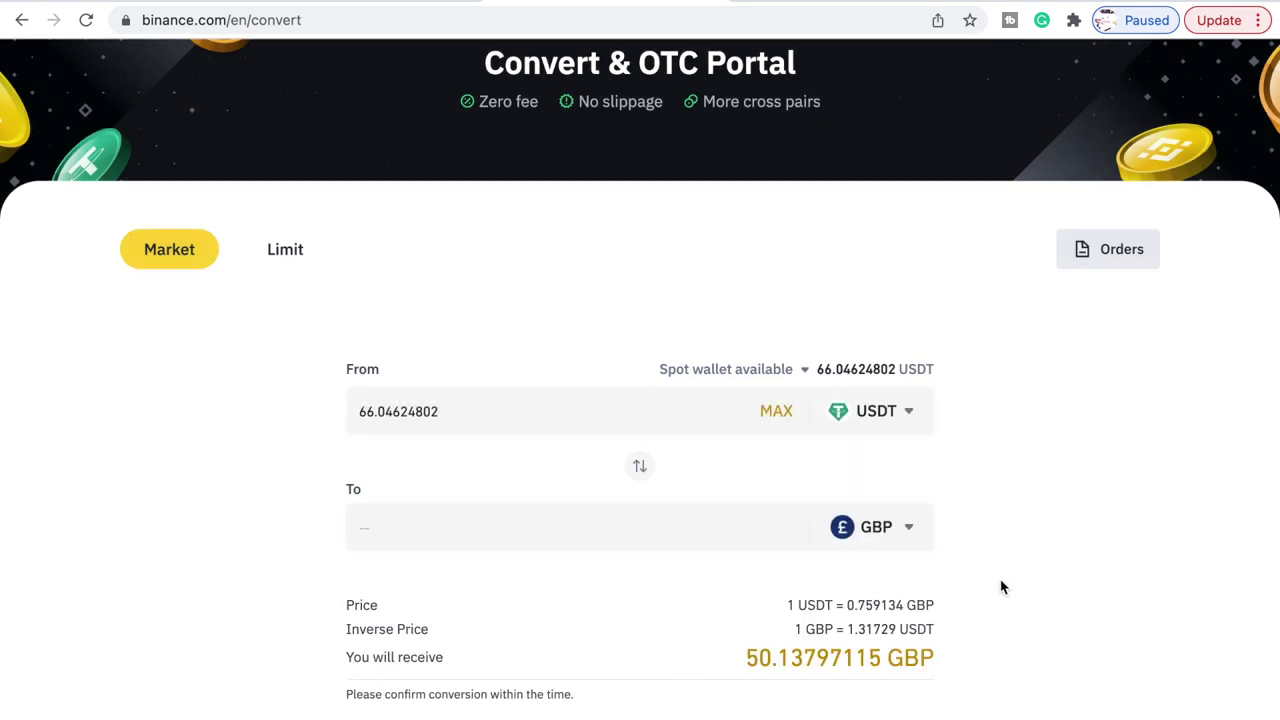
pyautogui.scroll(-4, 1003, 587)
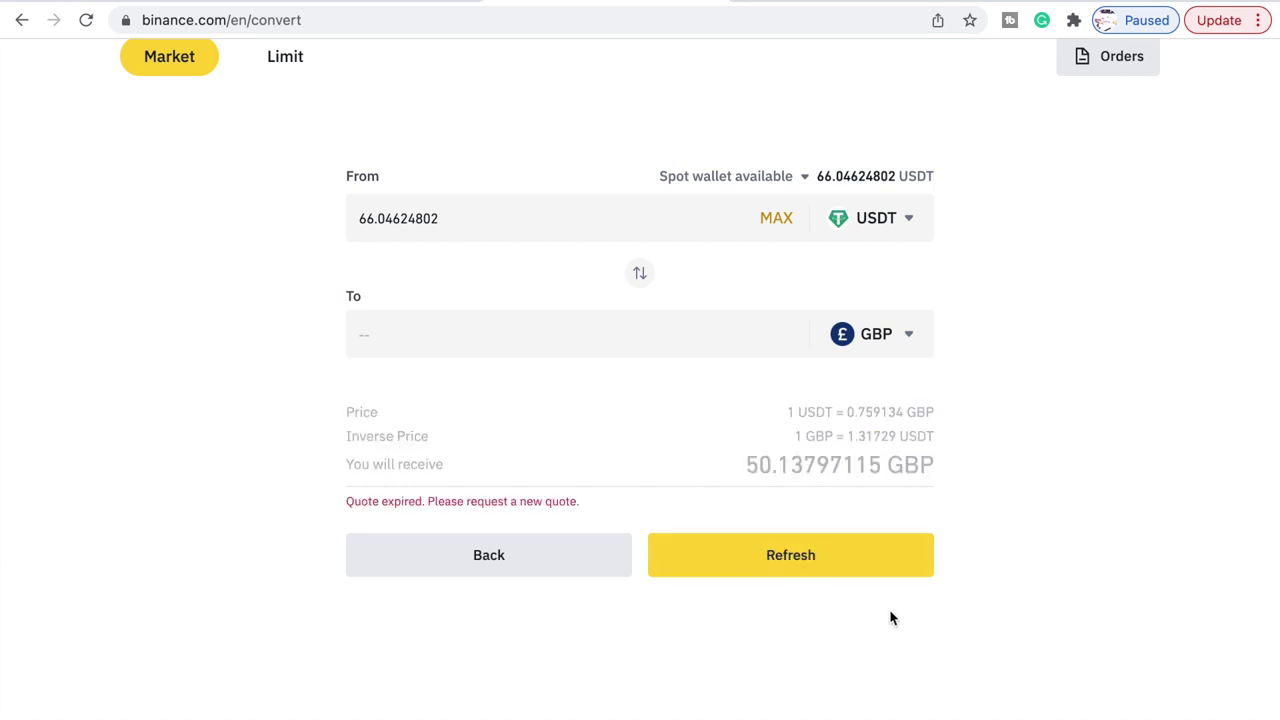
pyautogui.click(786, 556)
pyautogui.scroll(1, 858, 516)
pyautogui.click(780, 609)
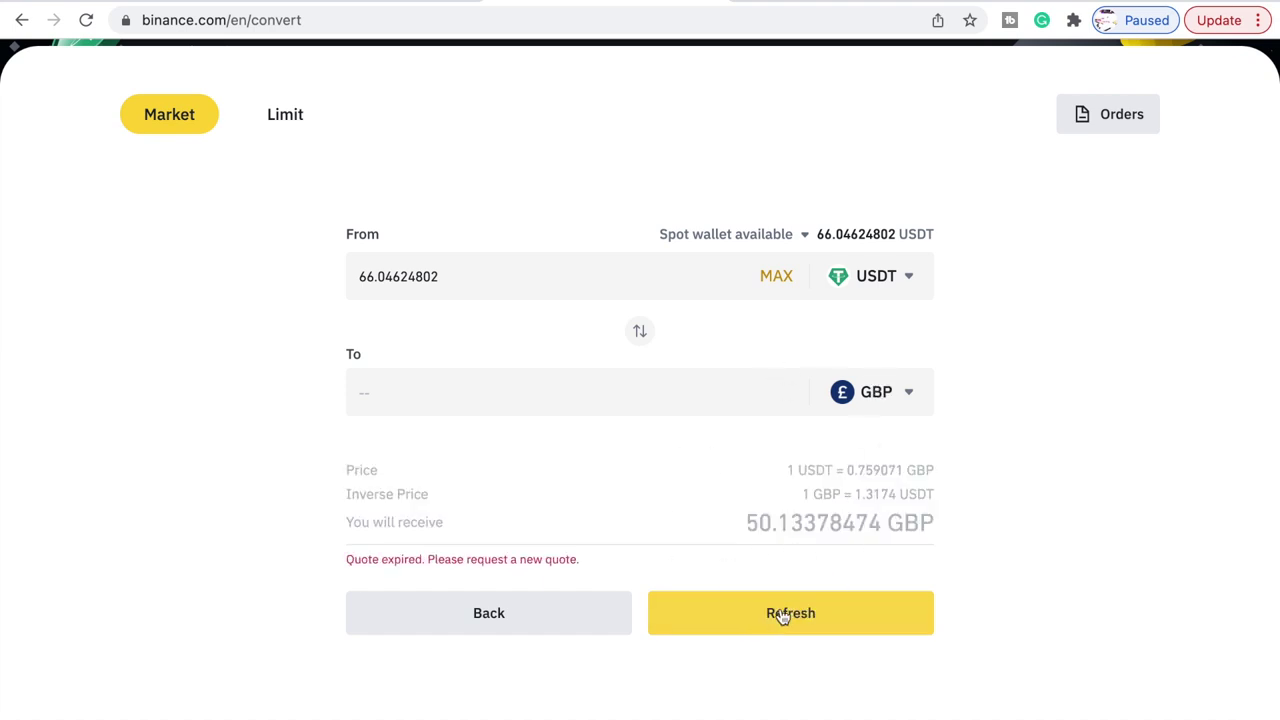
pyautogui.click(783, 616)
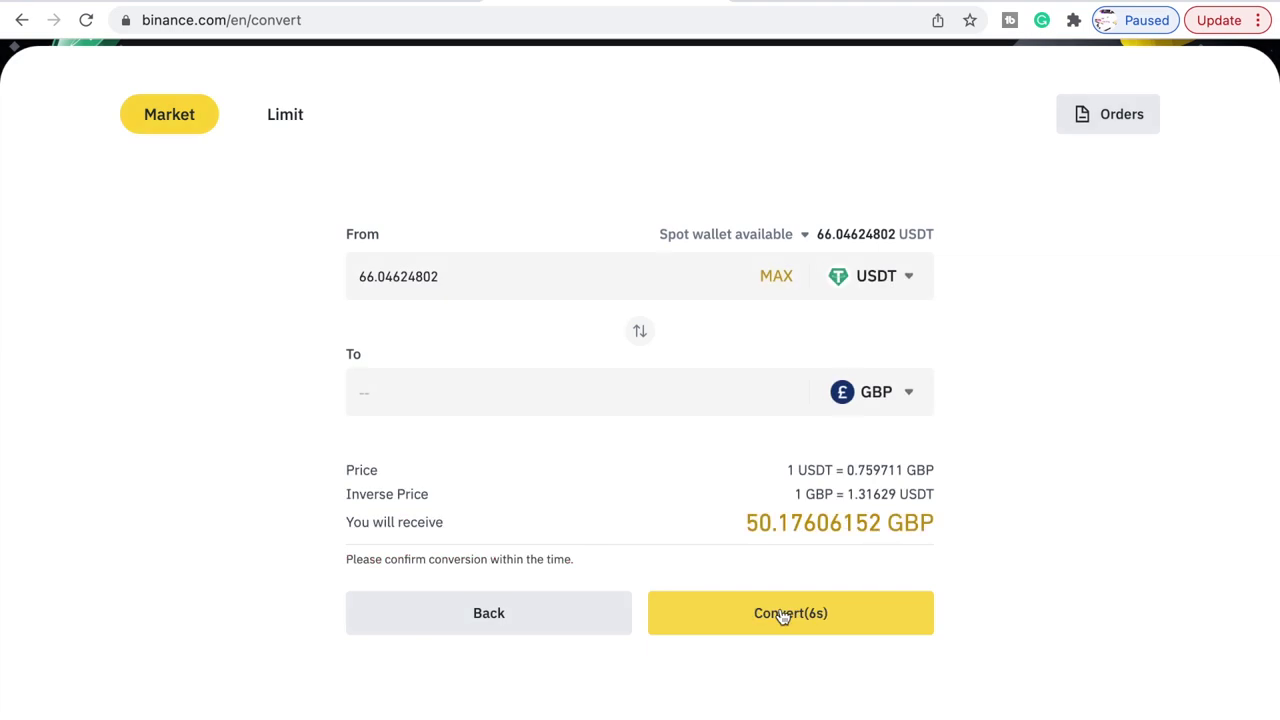
pyautogui.click(783, 614)
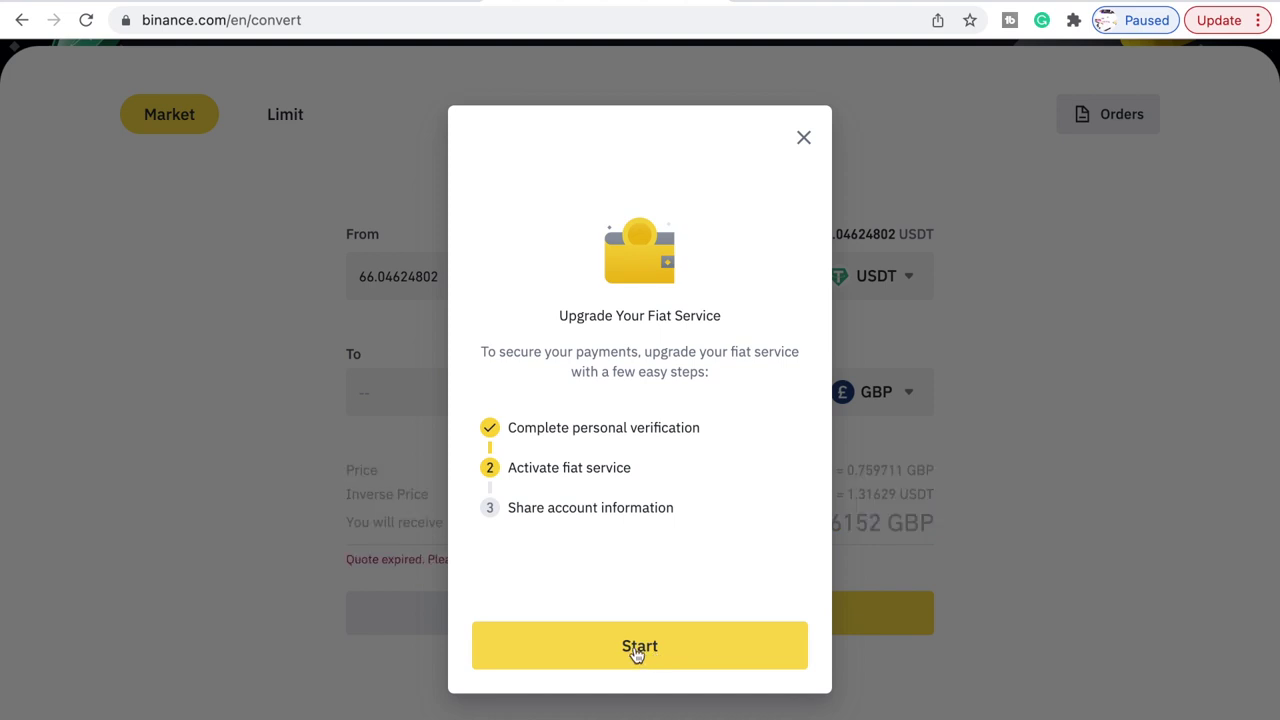
# Accept the Bifinity Digital Wallet terms, activate the fiat service, and dismiss the Activated notice
pyautogui.click(637, 650)
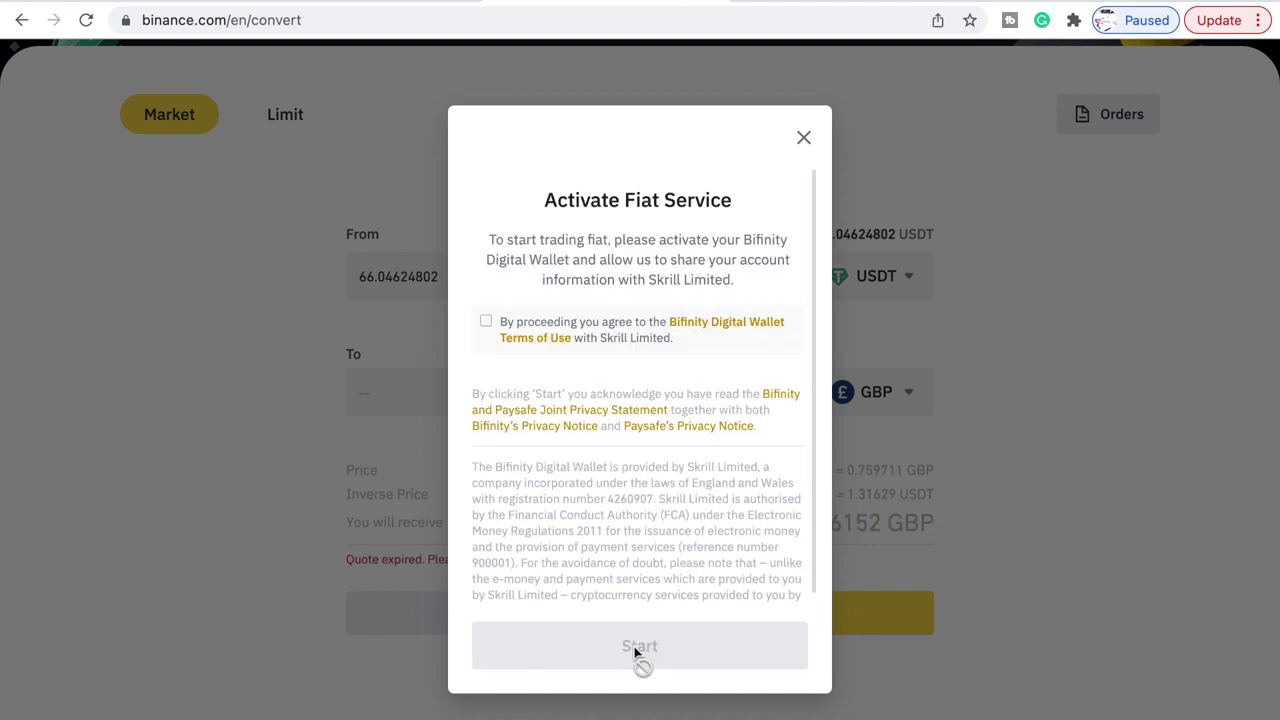
pyautogui.click(486, 322)
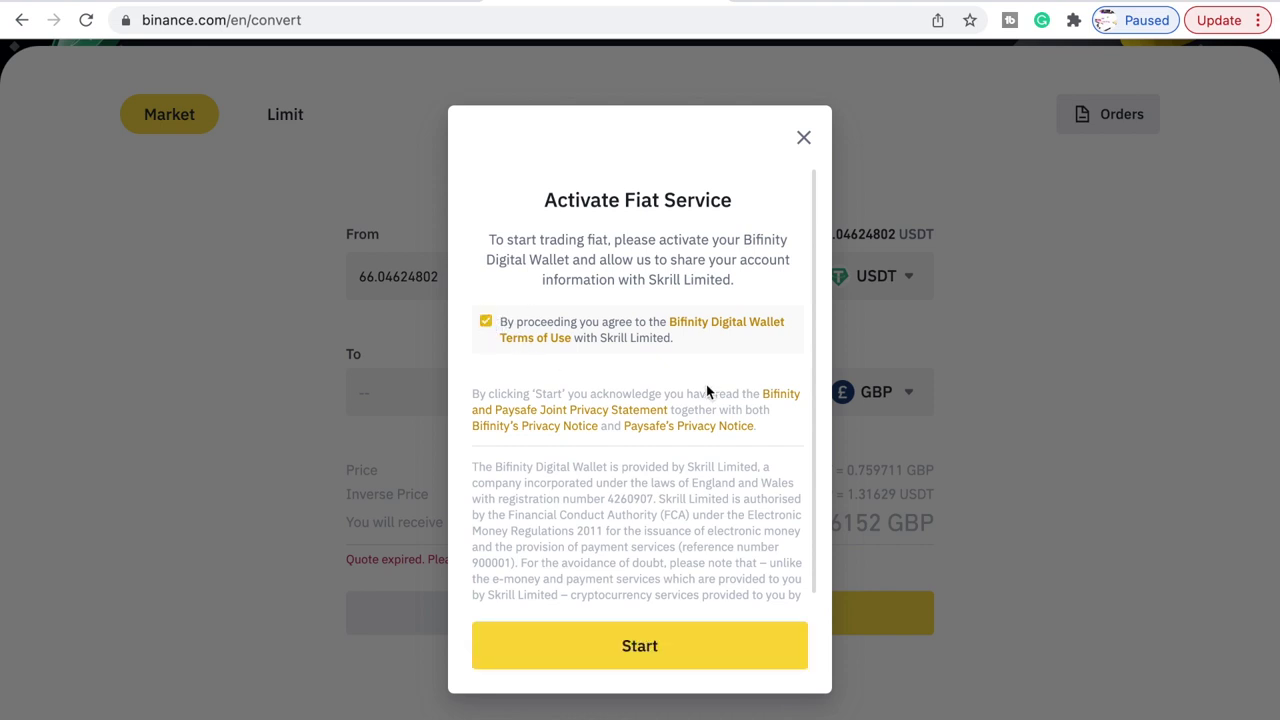
pyautogui.scroll(-1, 706, 391)
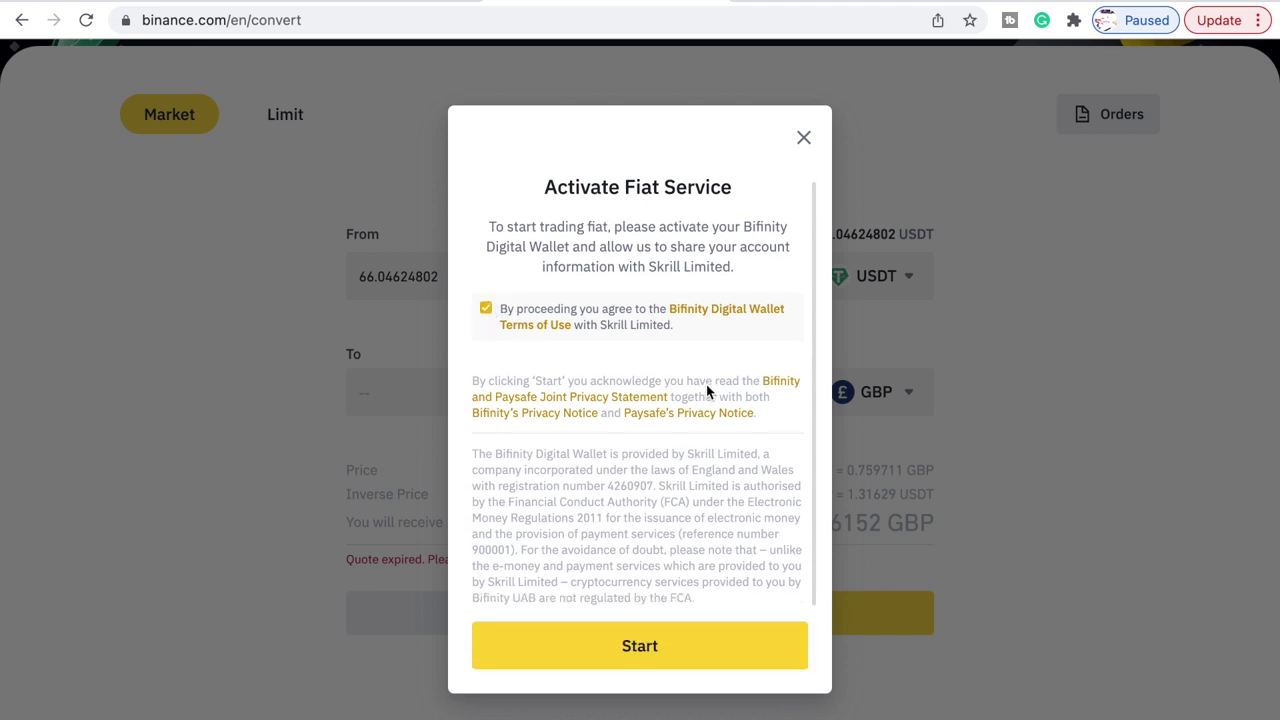
pyautogui.click(649, 645)
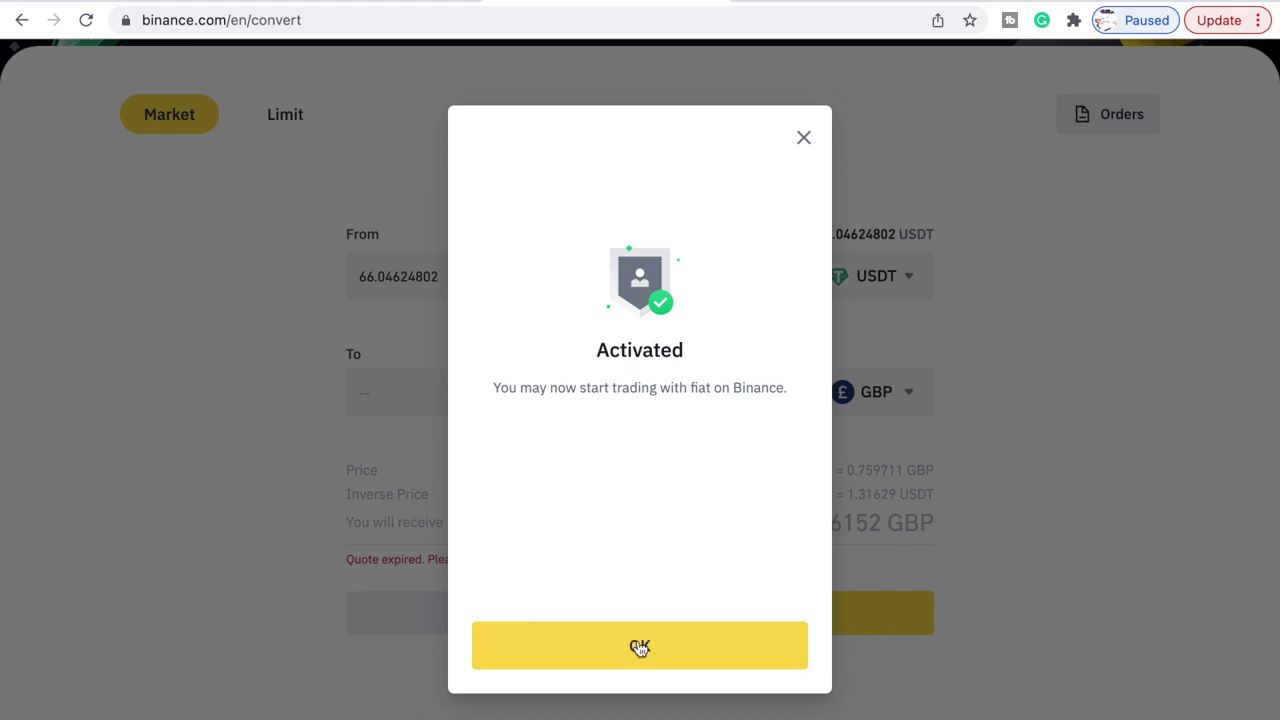
pyautogui.click(640, 646)
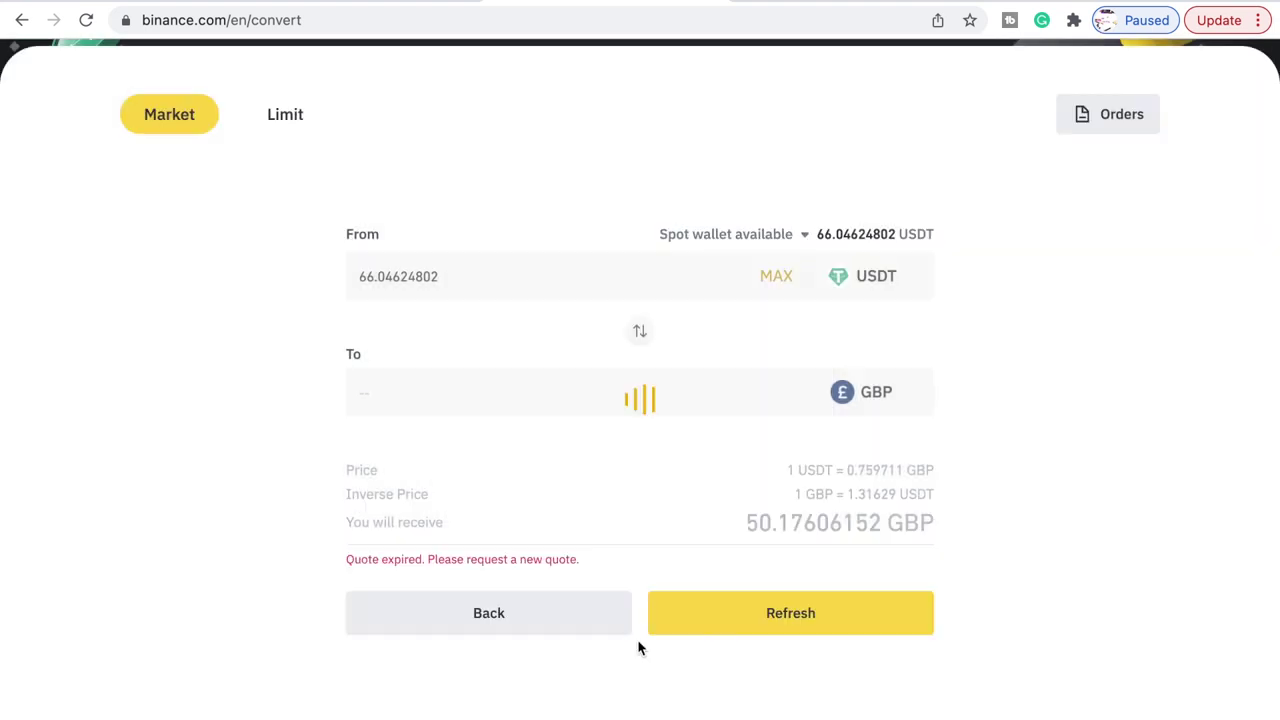
# Refresh the quote, convert 66.04624802 USDT into 50.17606152 GBP, and view the order status
pyautogui.click(786, 620)
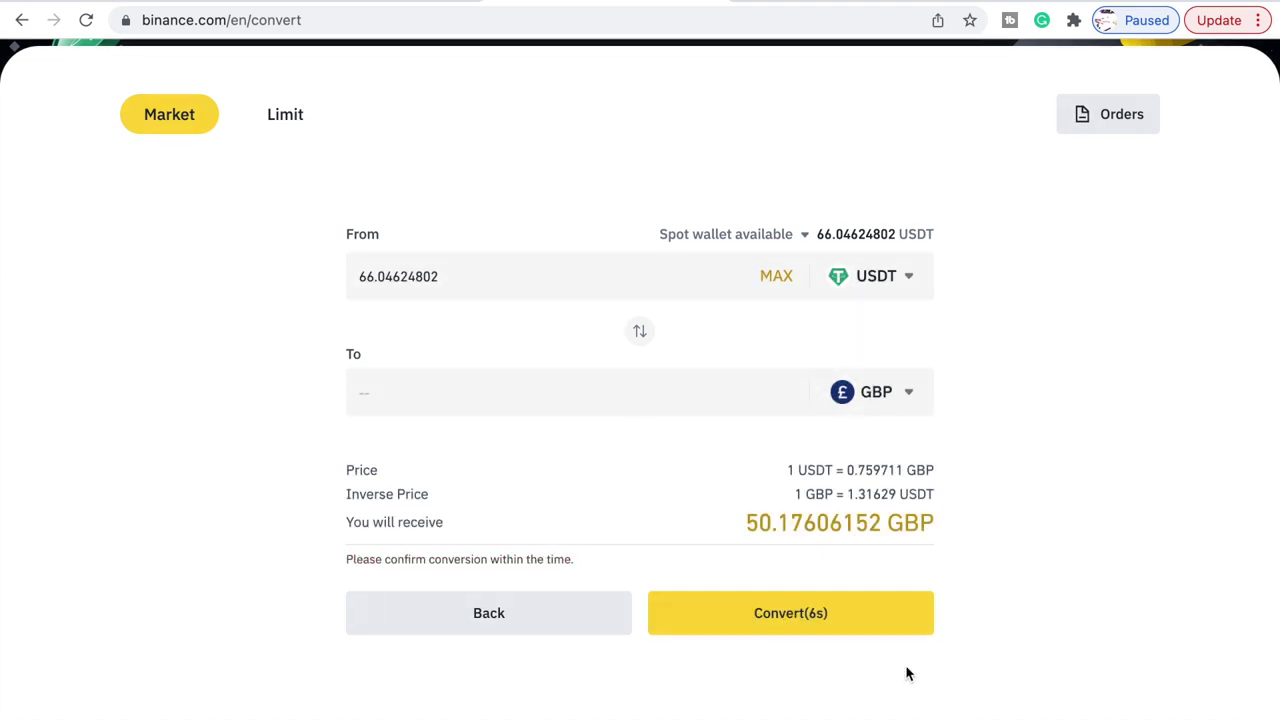
pyautogui.click(771, 618)
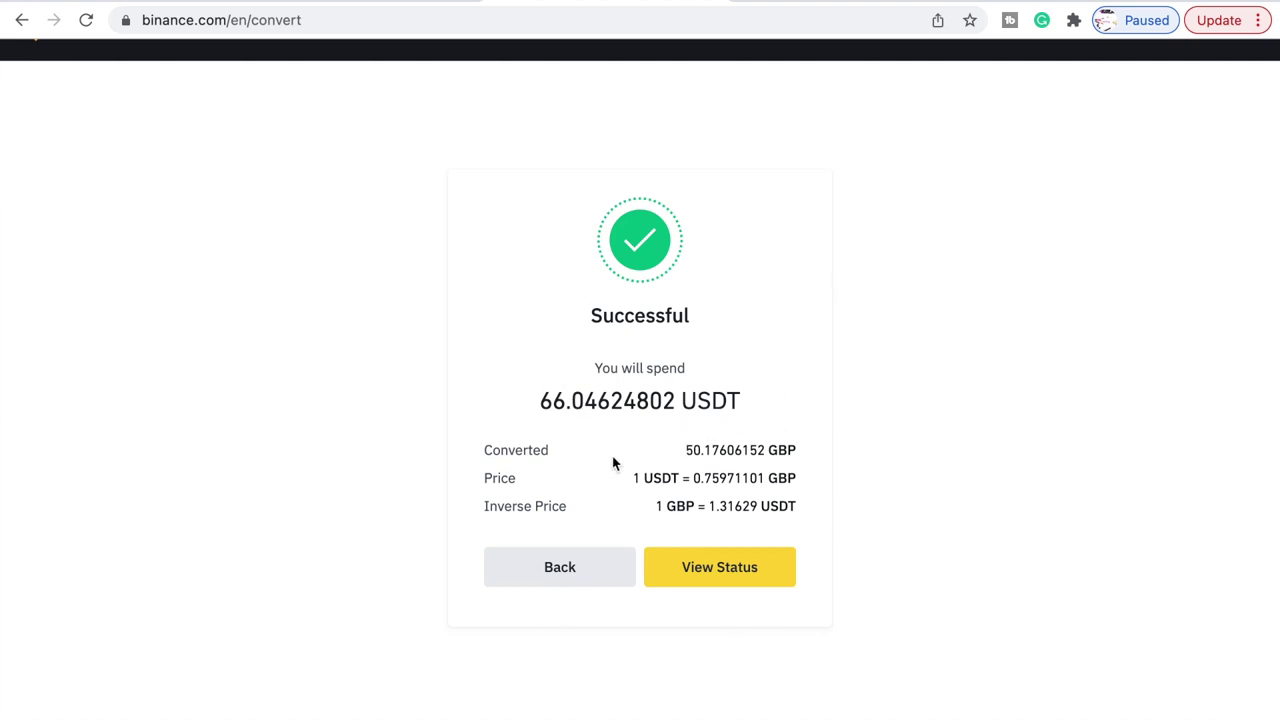
pyautogui.click(717, 568)
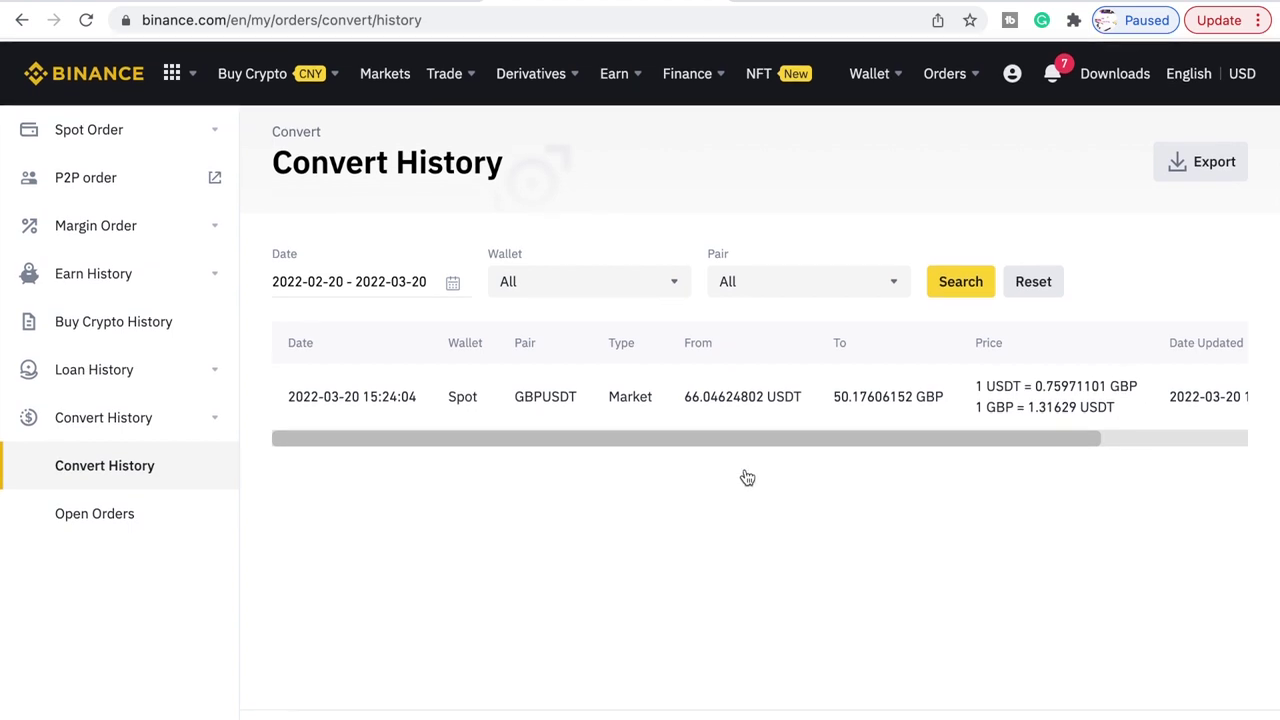
# Switch the display currency from USD to GBP and open the Fiat and Spot wallet
pyautogui.moveTo(891, 71)
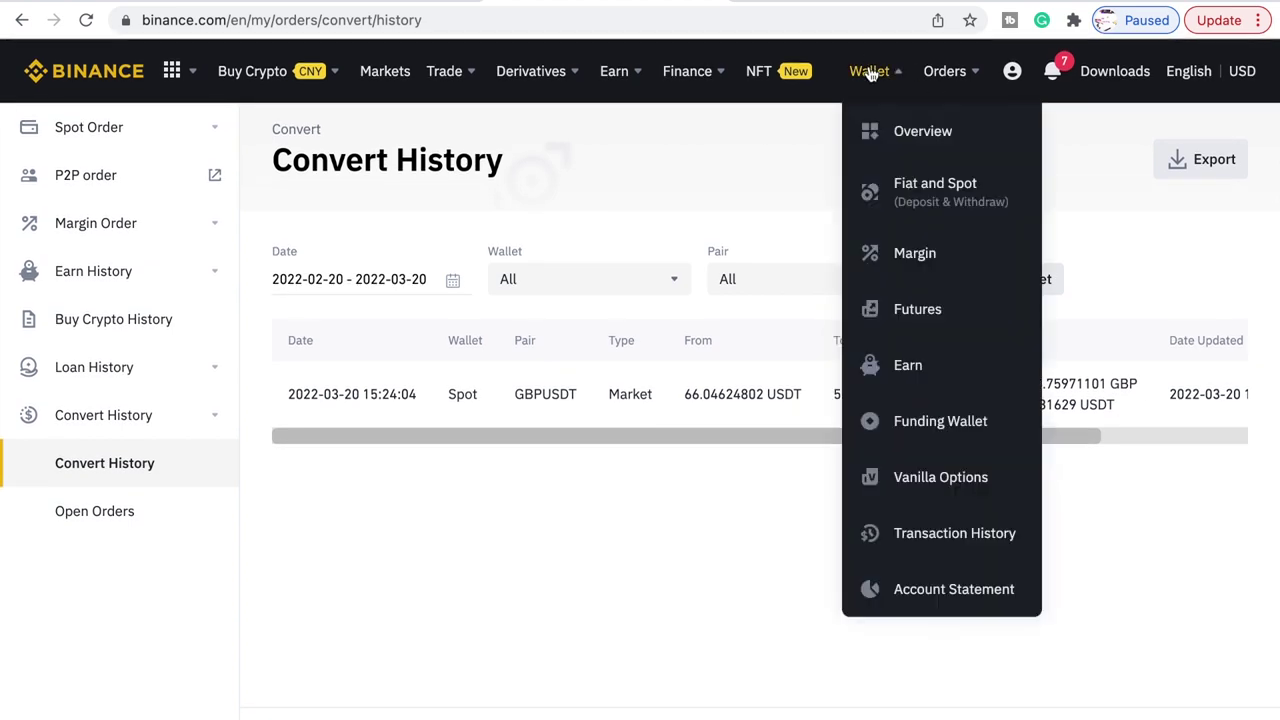
pyautogui.click(895, 136)
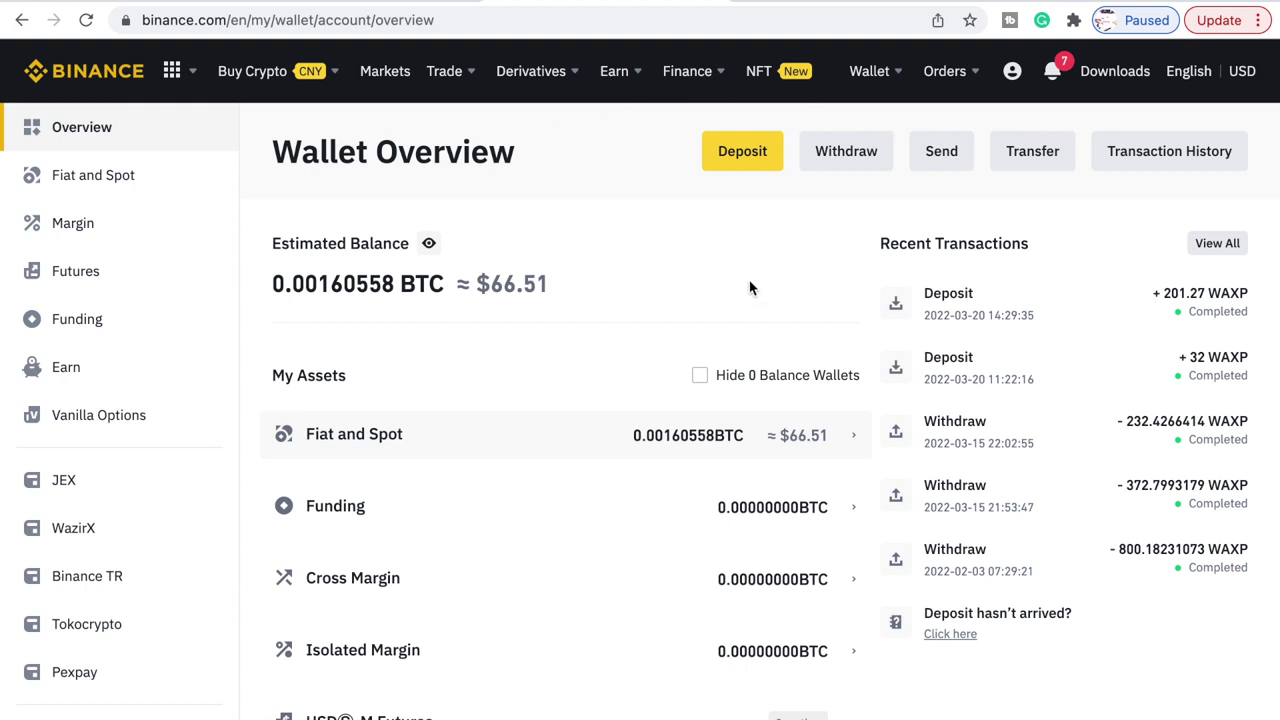
pyautogui.click(1242, 72)
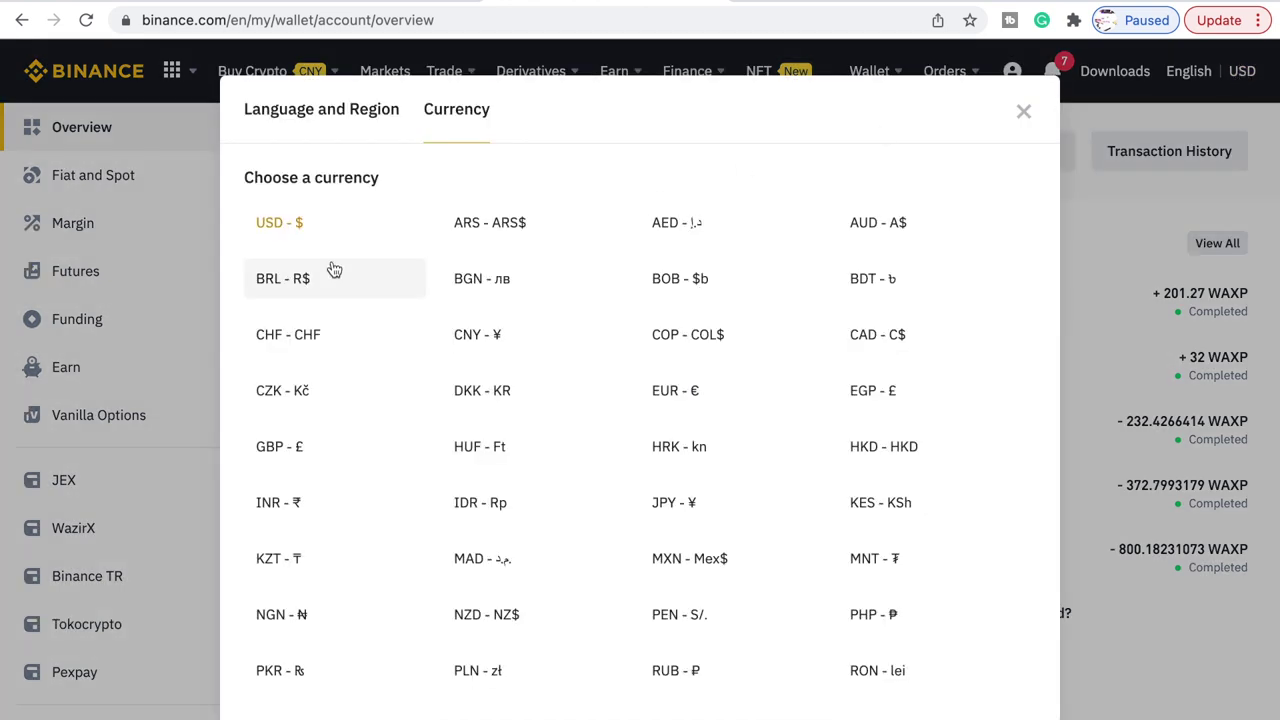
pyautogui.click(266, 458)
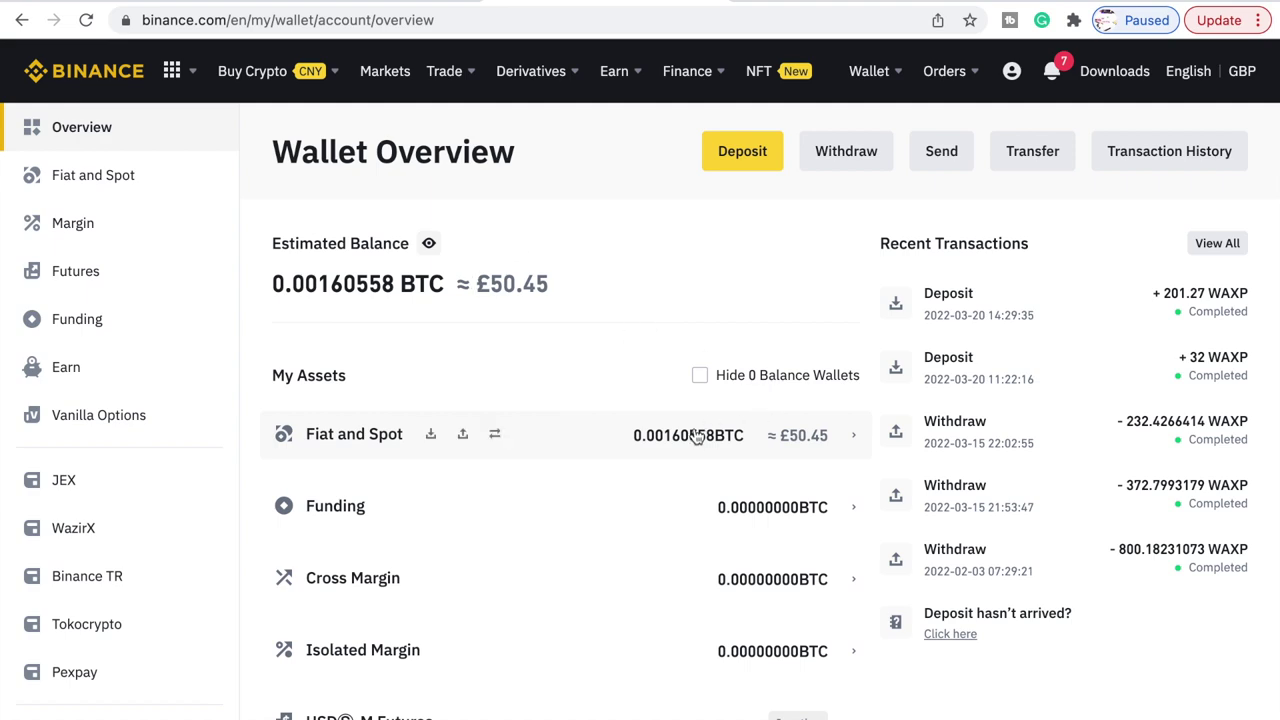
pyautogui.scroll(-3, 695, 437)
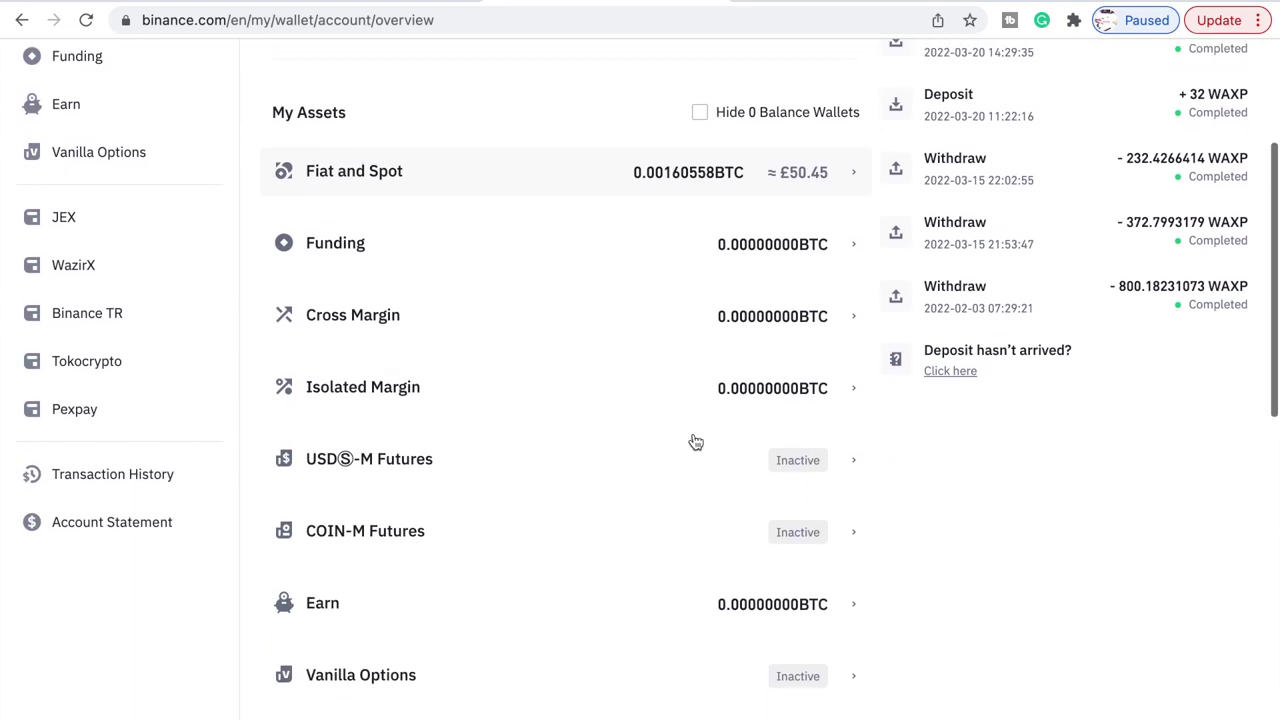
pyautogui.scroll(3, 694, 437)
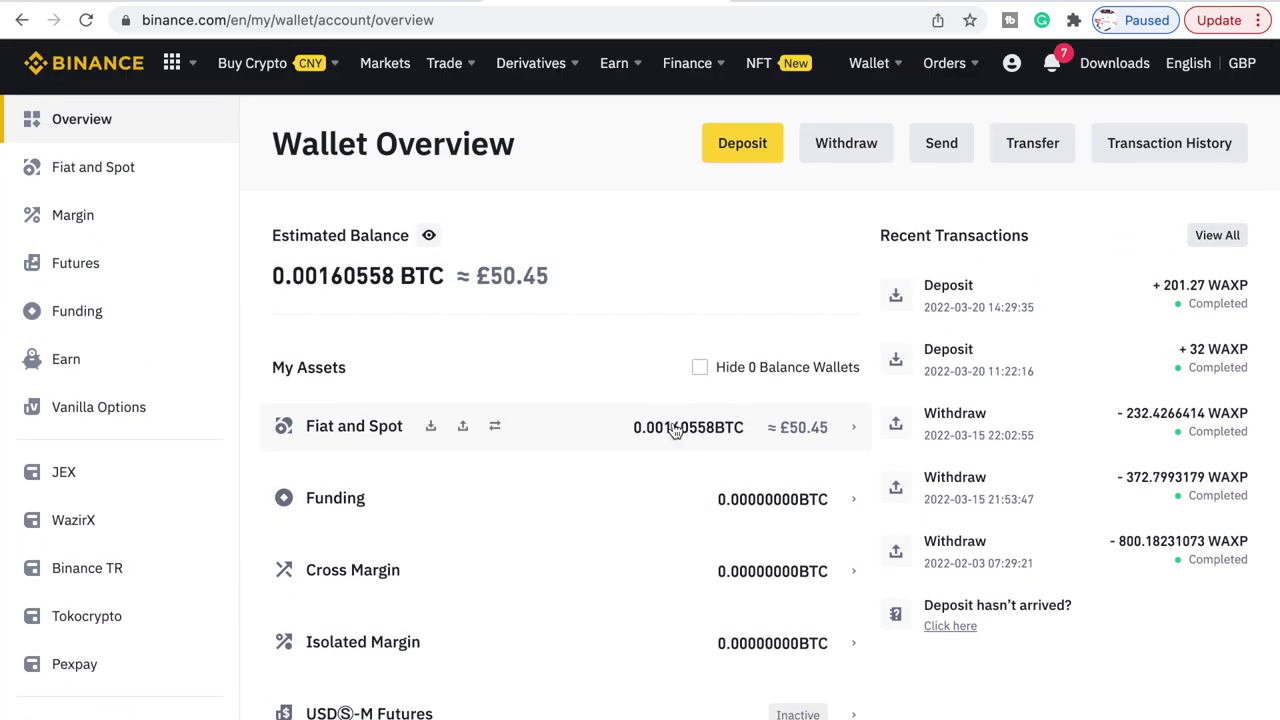
pyautogui.click(676, 414)
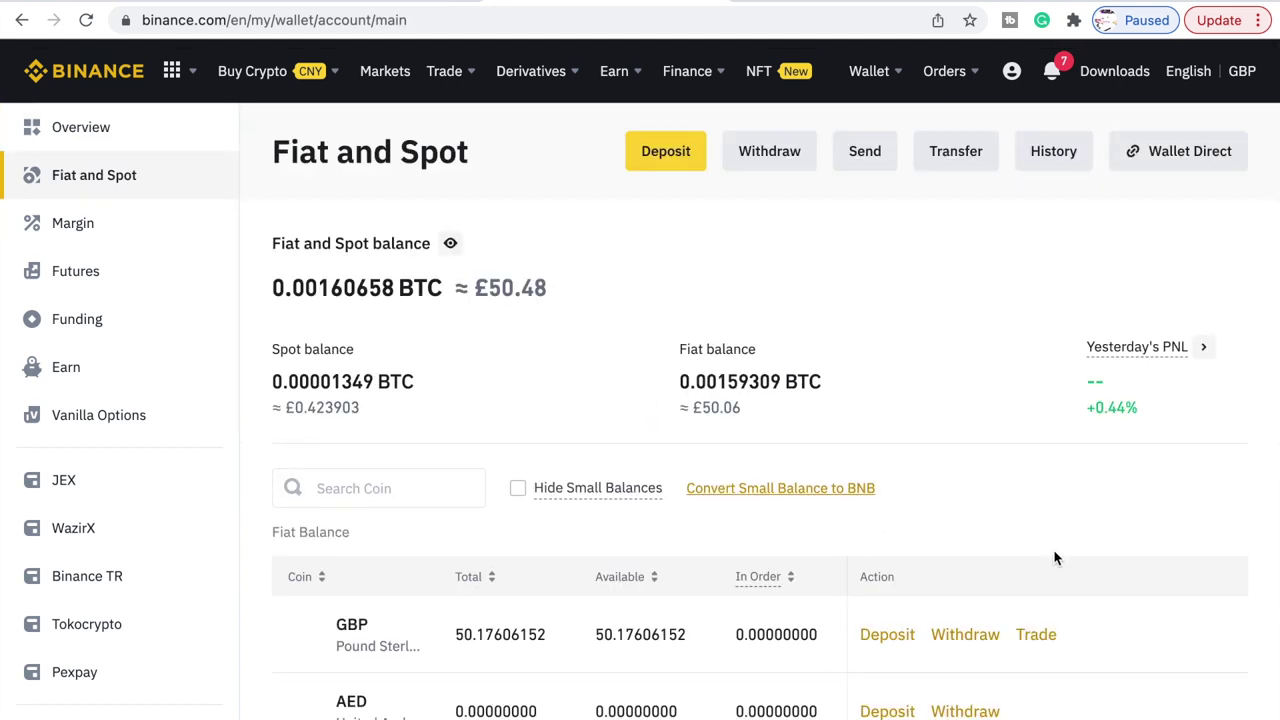
# Start a GBP fiat withdrawal showing the £50.18 balance and the Faster Payments option with its 2 GBP fee
pyautogui.scroll(-2, 1055, 558)
pyautogui.scroll(-1, 1055, 558)
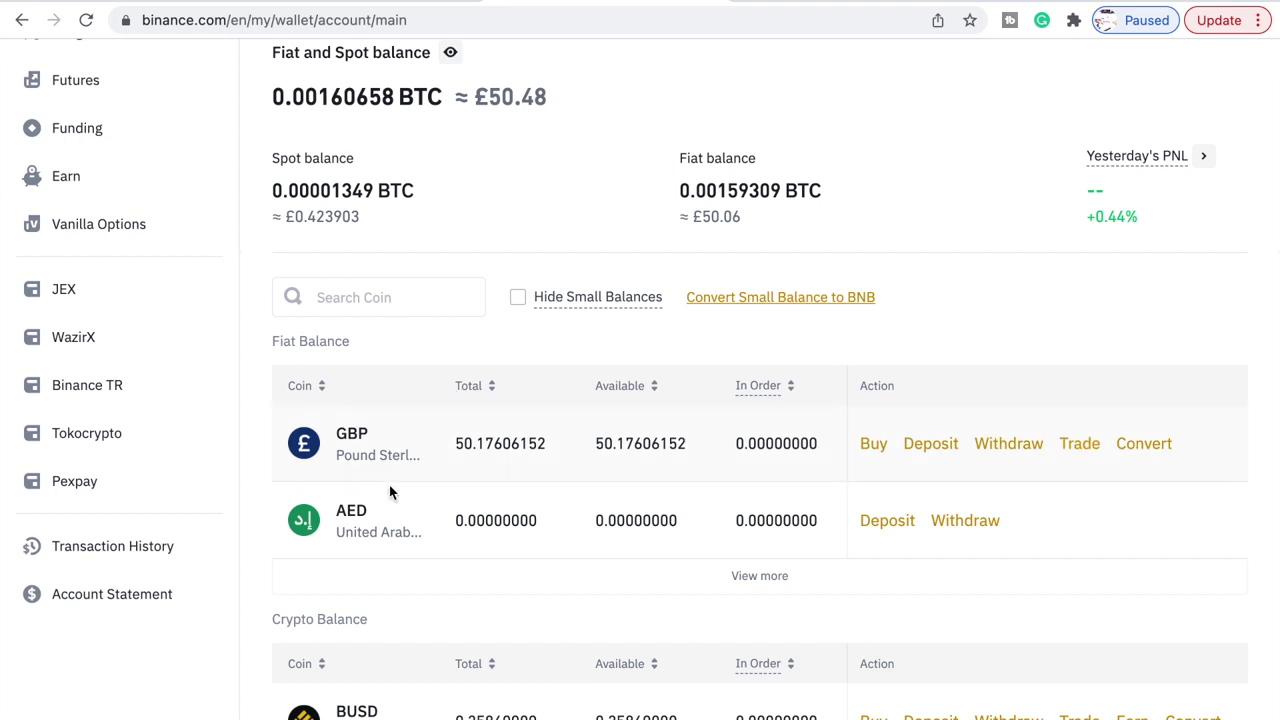
pyautogui.click(1005, 452)
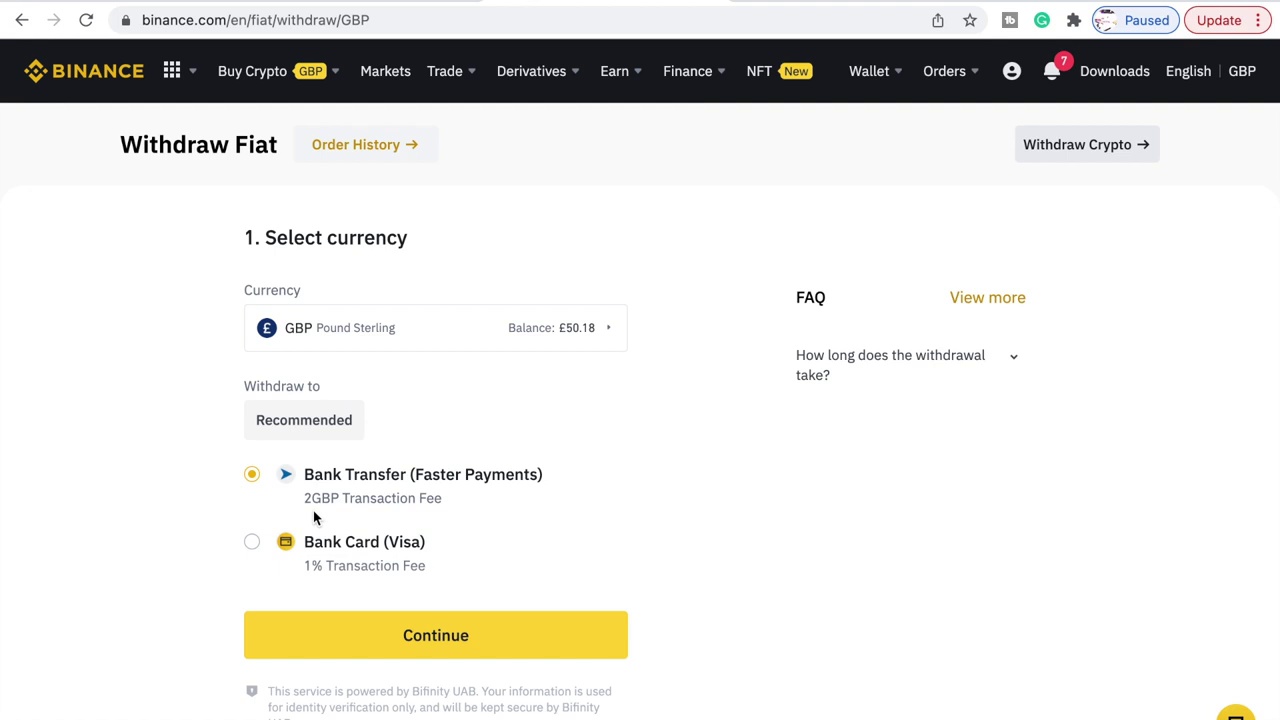
# Pick Bank Card (Visa) as the payout method and continue to the amount entry
pyautogui.click(251, 543)
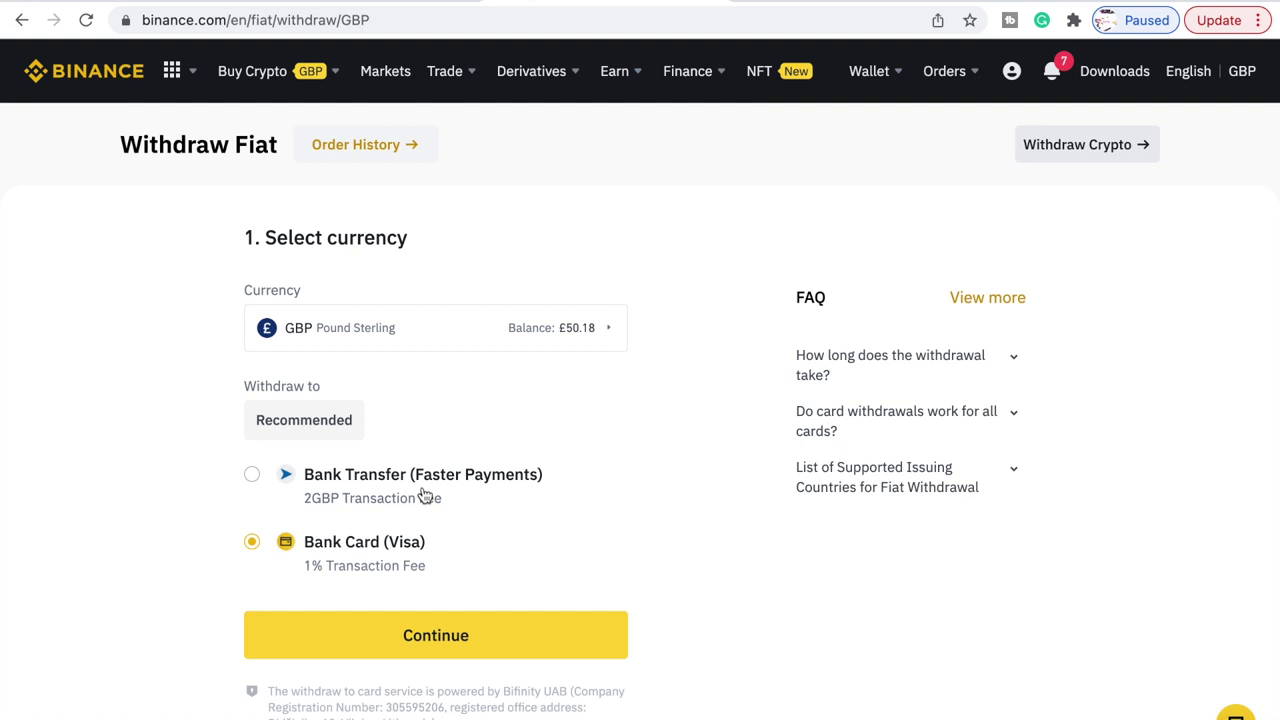
pyautogui.click(436, 638)
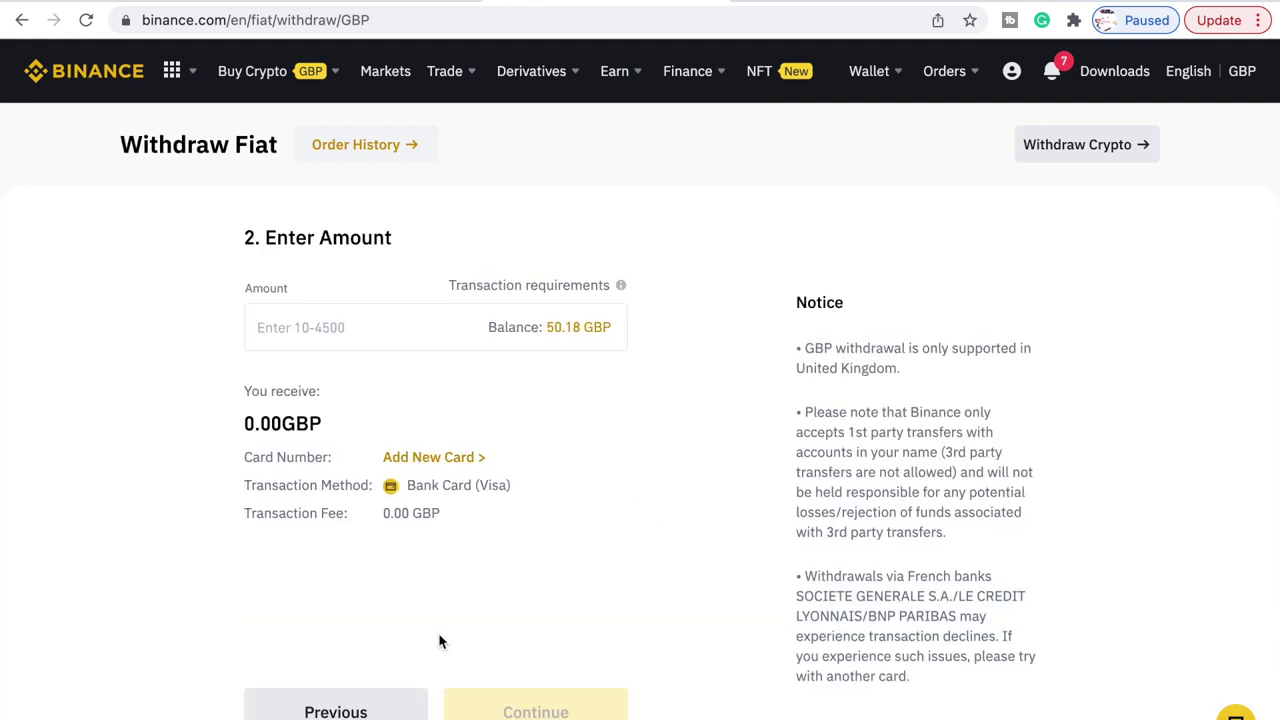
# Enter a 50.15 GBP withdrawal and continue to the confirmation showing 49.65 GBP received
pyautogui.click(349, 327)
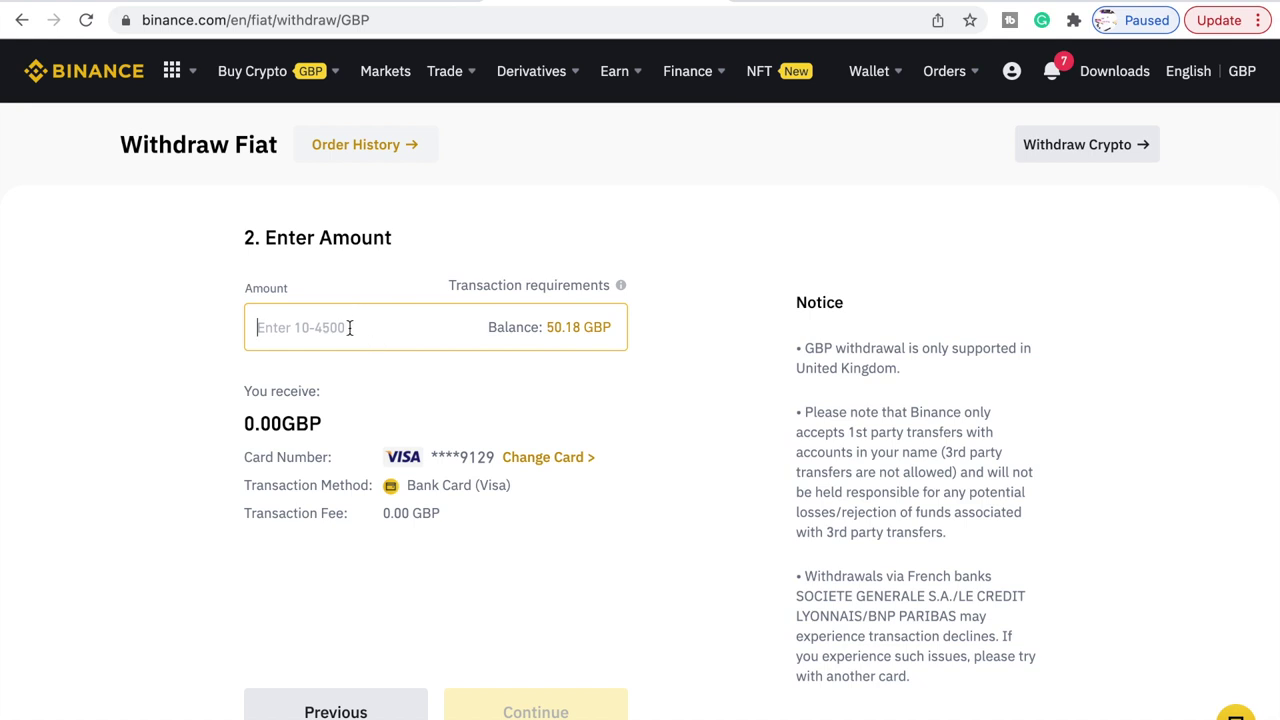
pyautogui.write('50.18')
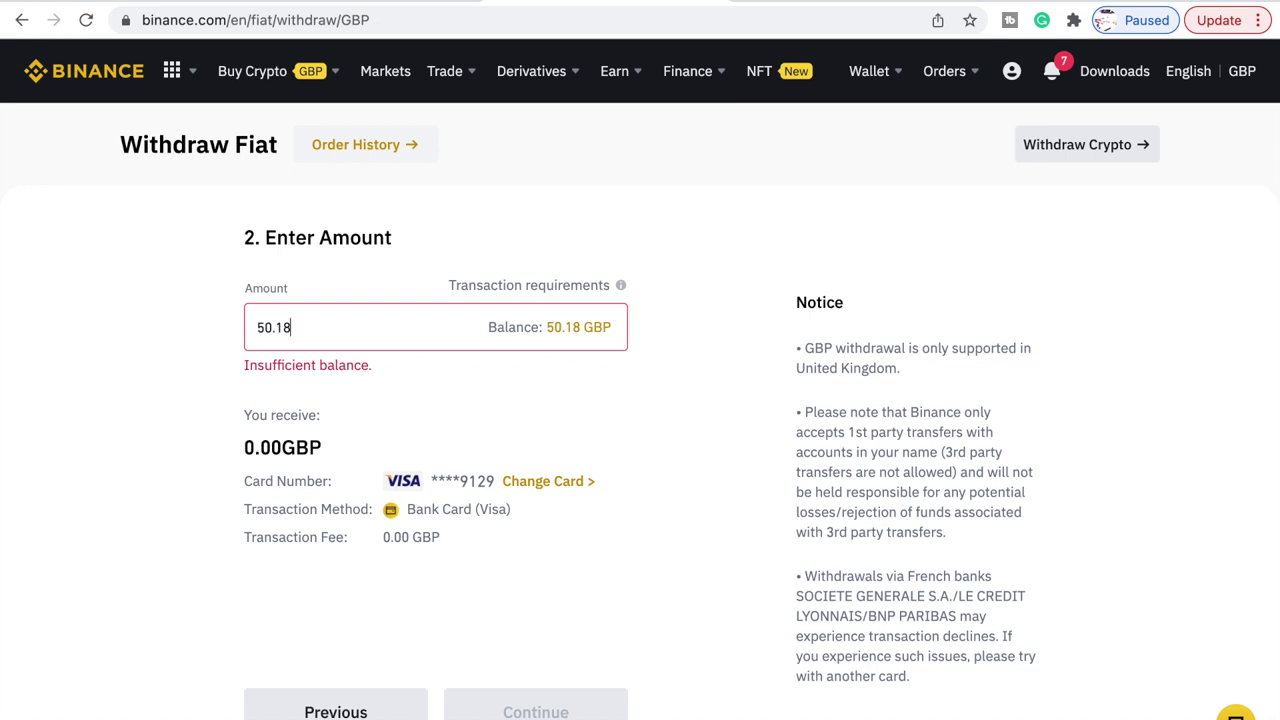
pyautogui.press('BackSpace')
pyautogui.press('BackSpace')
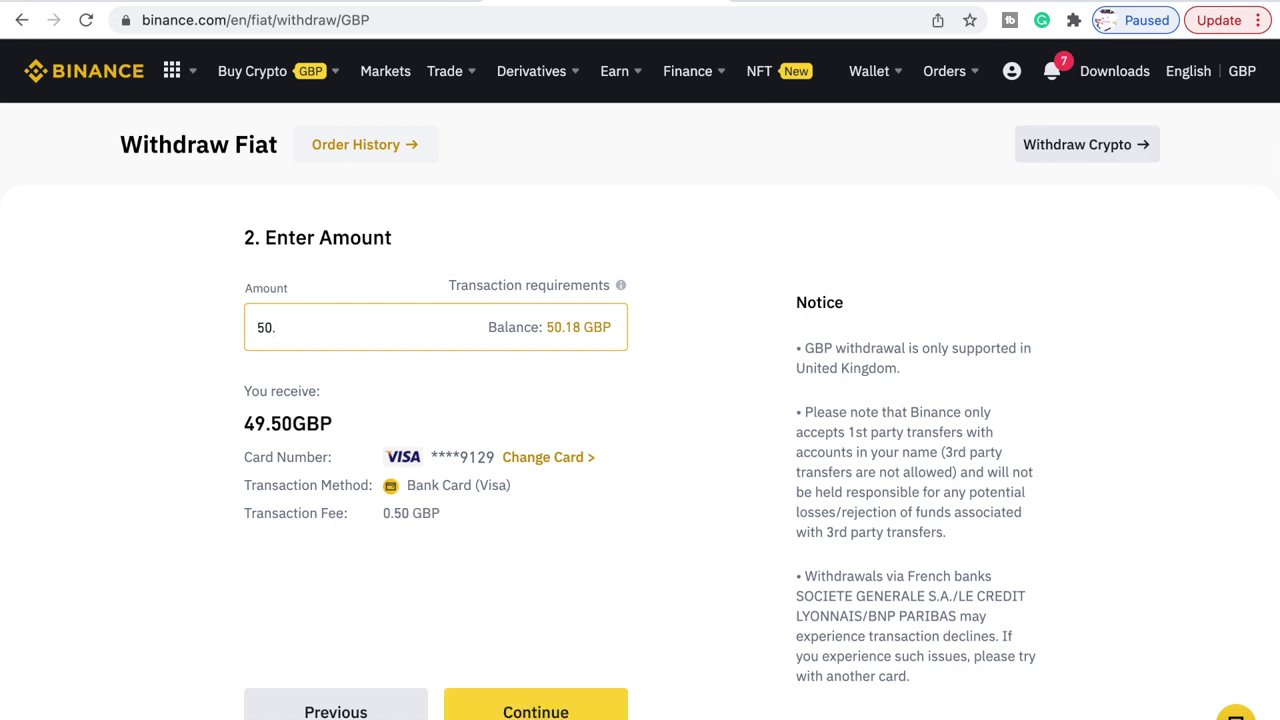
pyautogui.write('10')
pyautogui.press('BackSpace')
pyautogui.write('8')
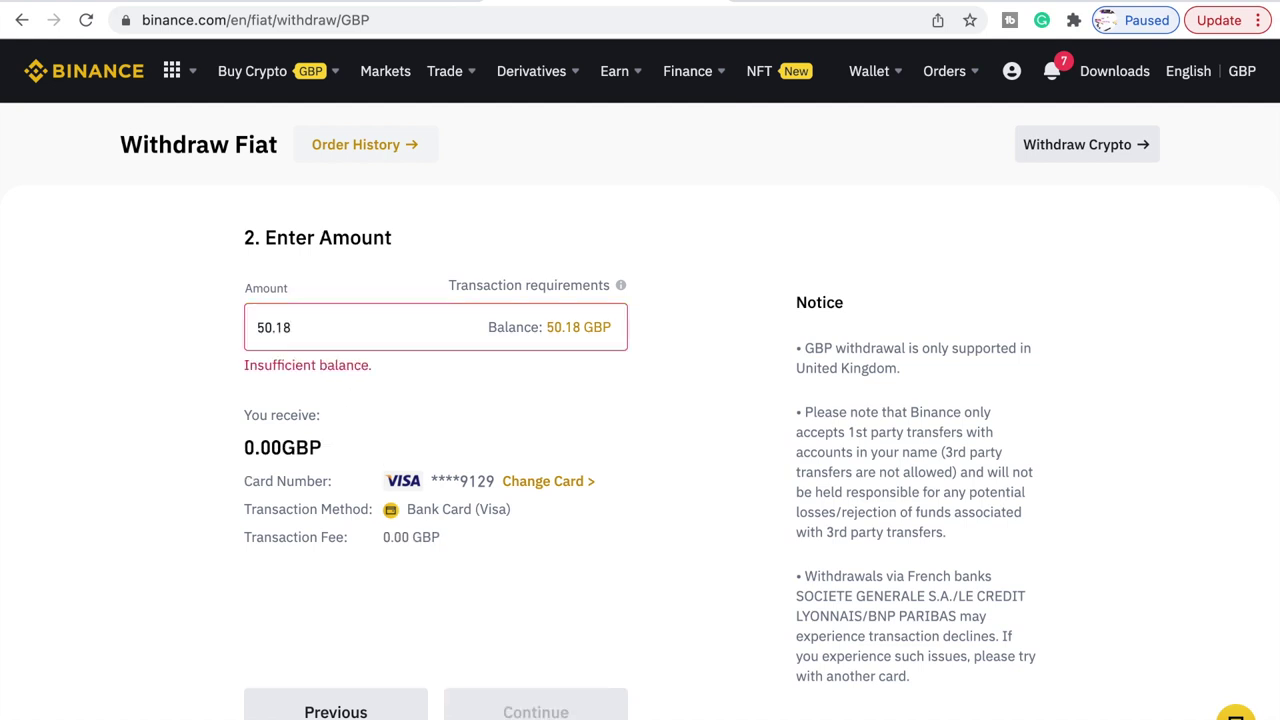
pyautogui.press('BackSpace')
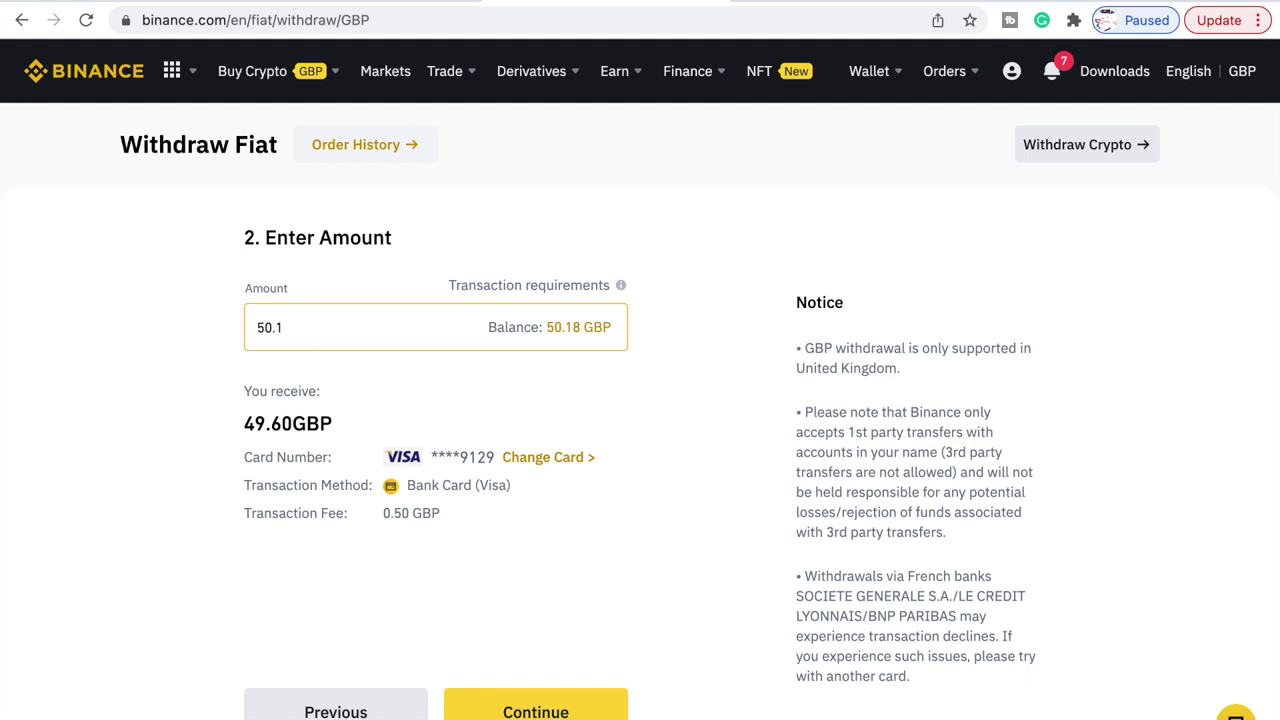
pyautogui.write('5')
pyautogui.click(545, 712)
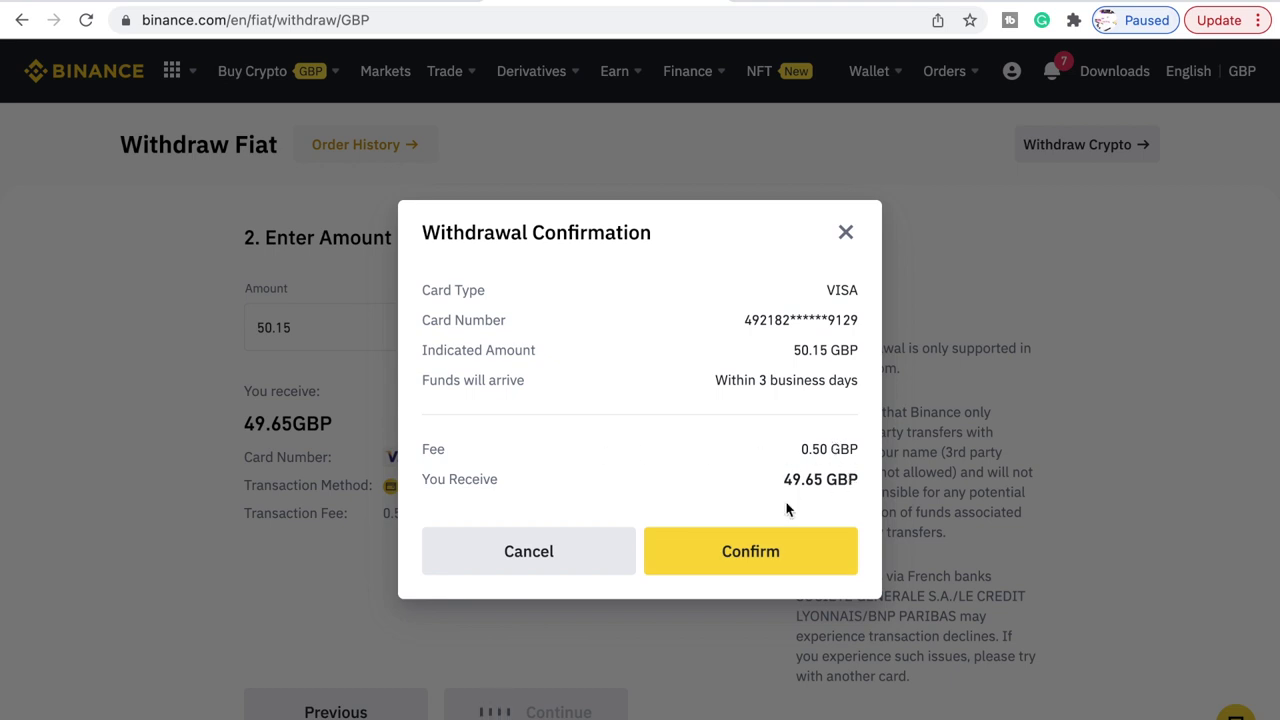
# Confirm the withdrawal details, then request and enter the SMS verification code
pyautogui.click(768, 557)
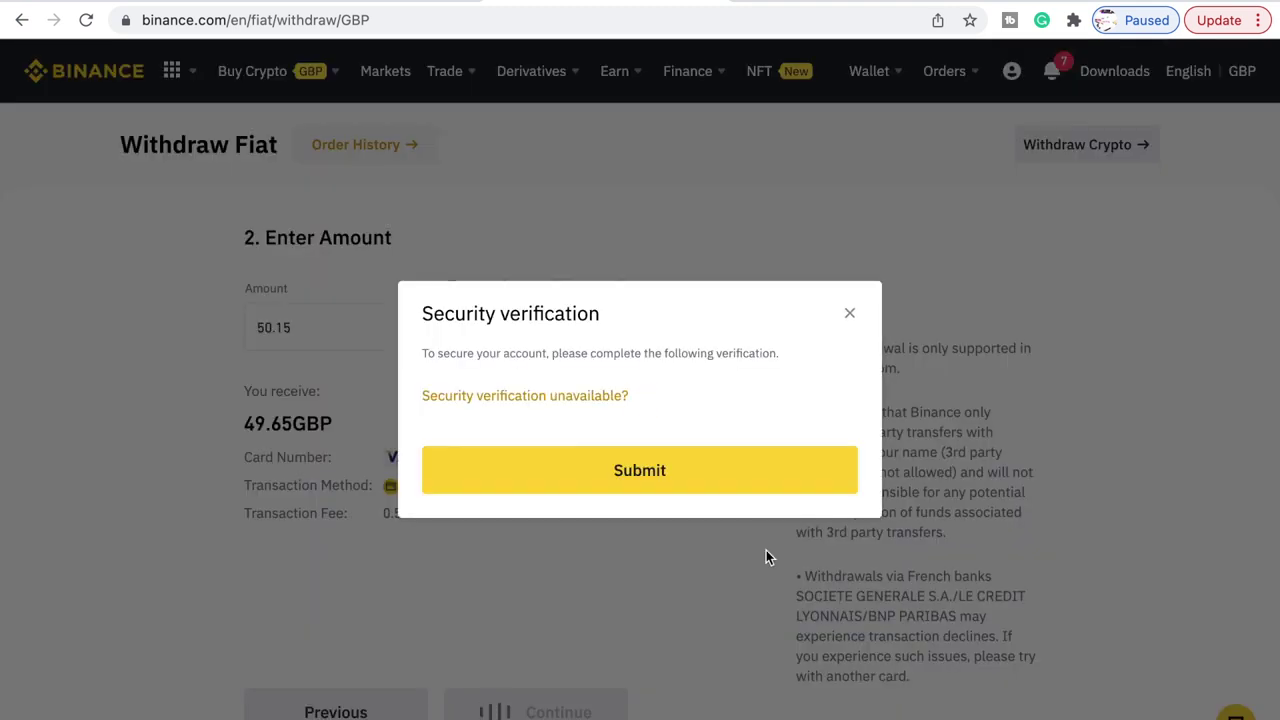
pyautogui.click(560, 308)
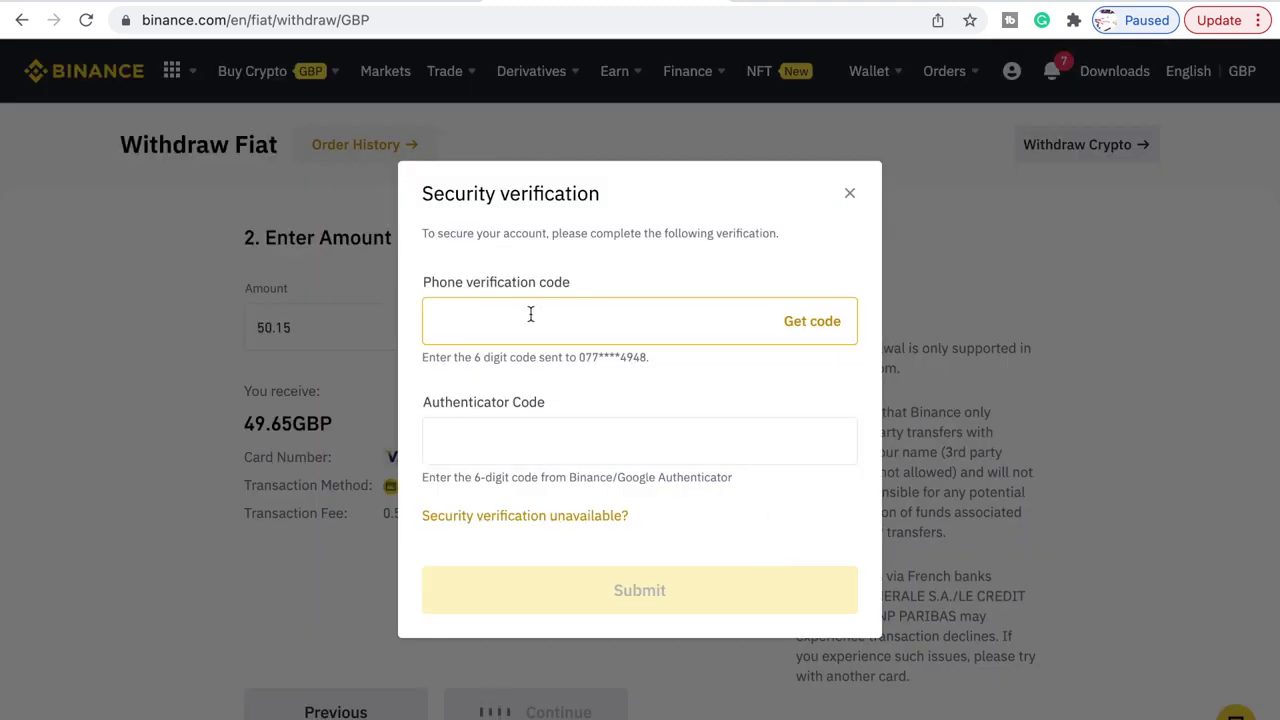
pyautogui.click(808, 324)
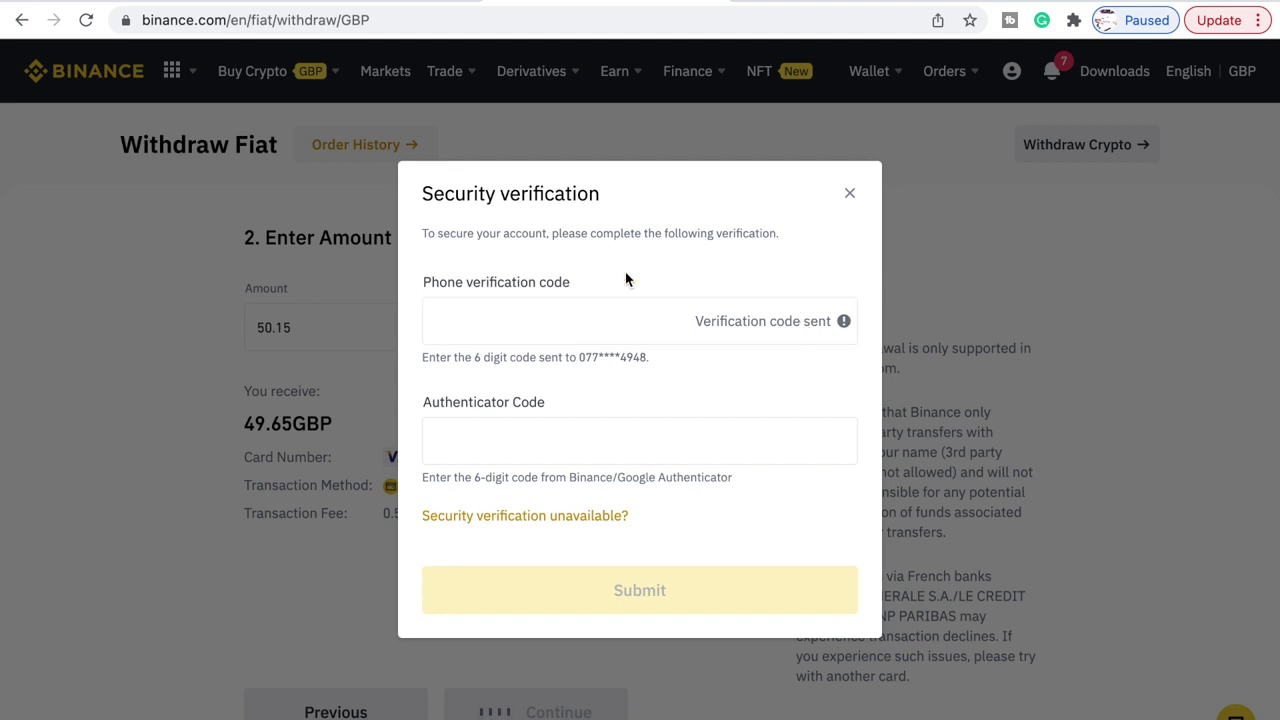
pyautogui.click(505, 317)
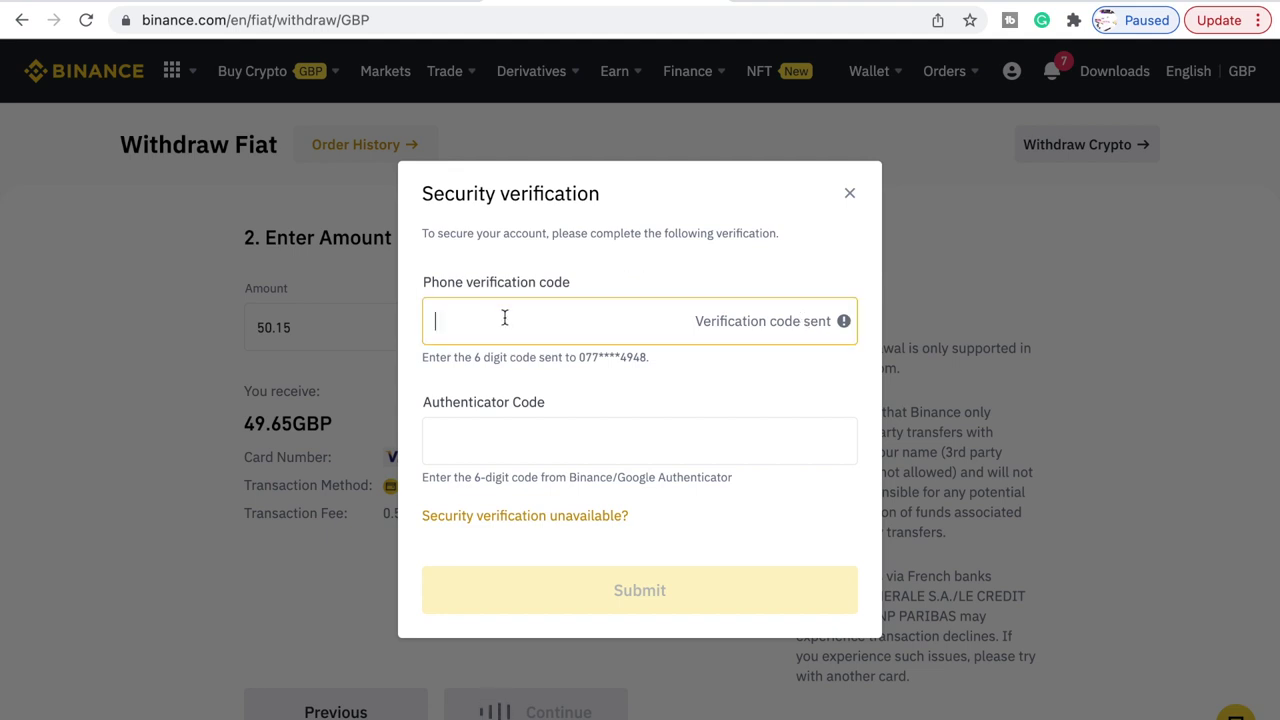
# Enter the authenticator code, submit the GBP card withdrawal, and check the 3000.00 WAXP wallet balance
pyautogui.click(517, 423)
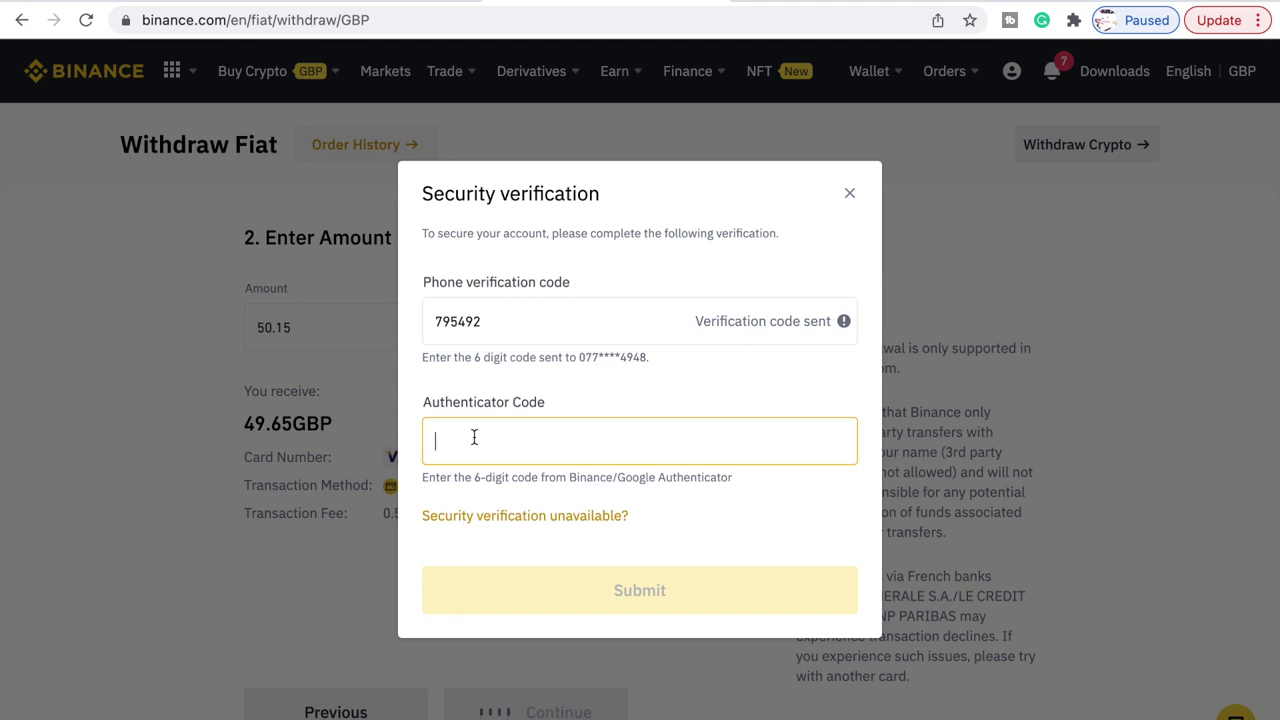
pyautogui.click(560, 608)
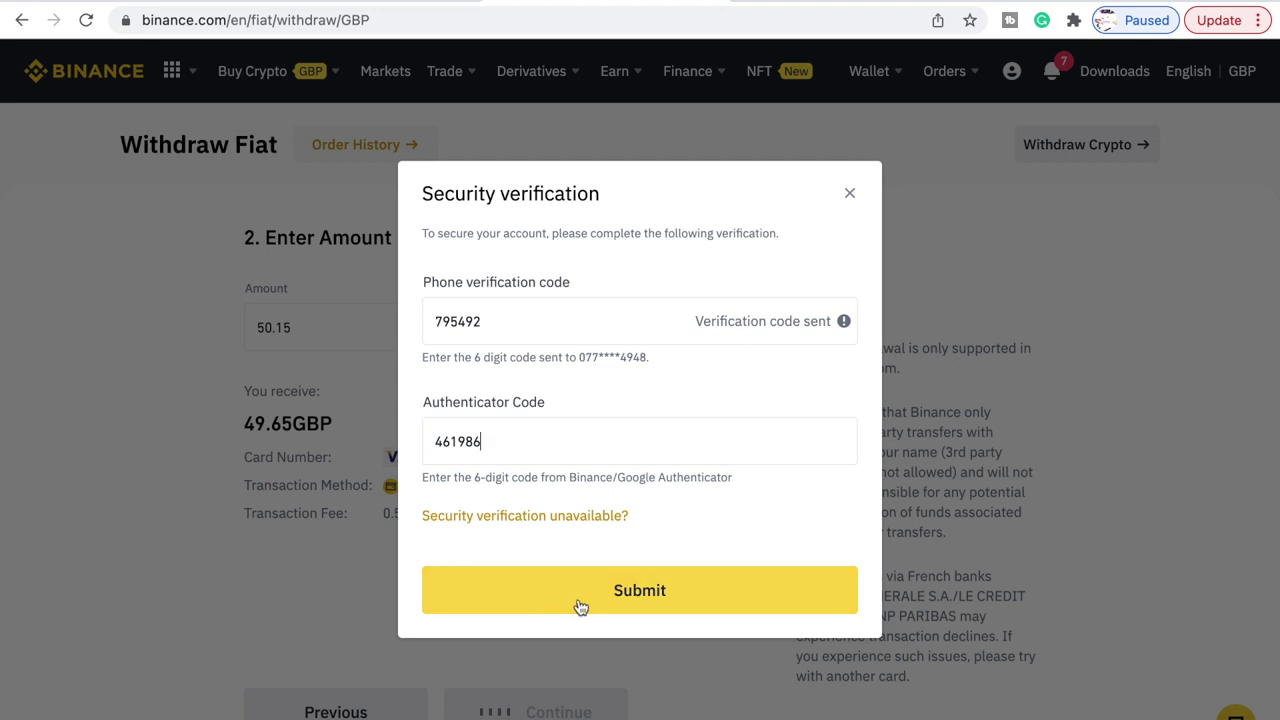
pyautogui.click(655, 592)
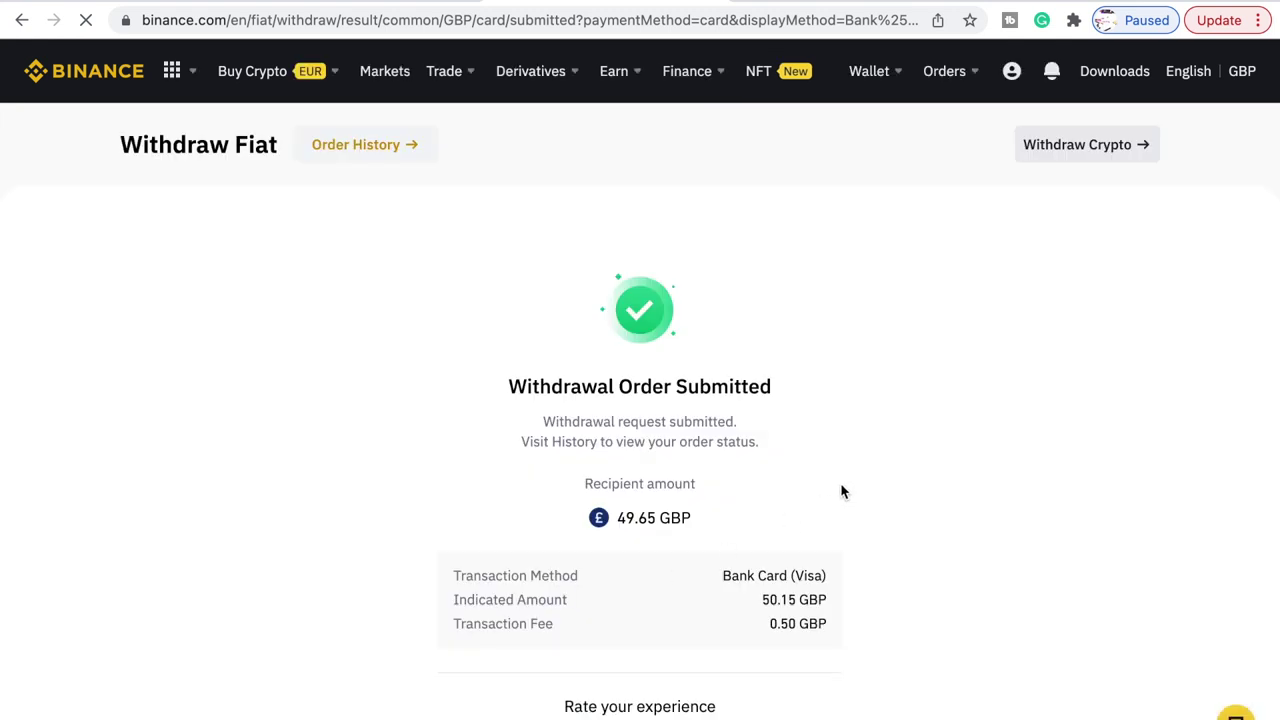
pyautogui.scroll(-1, 842, 491)
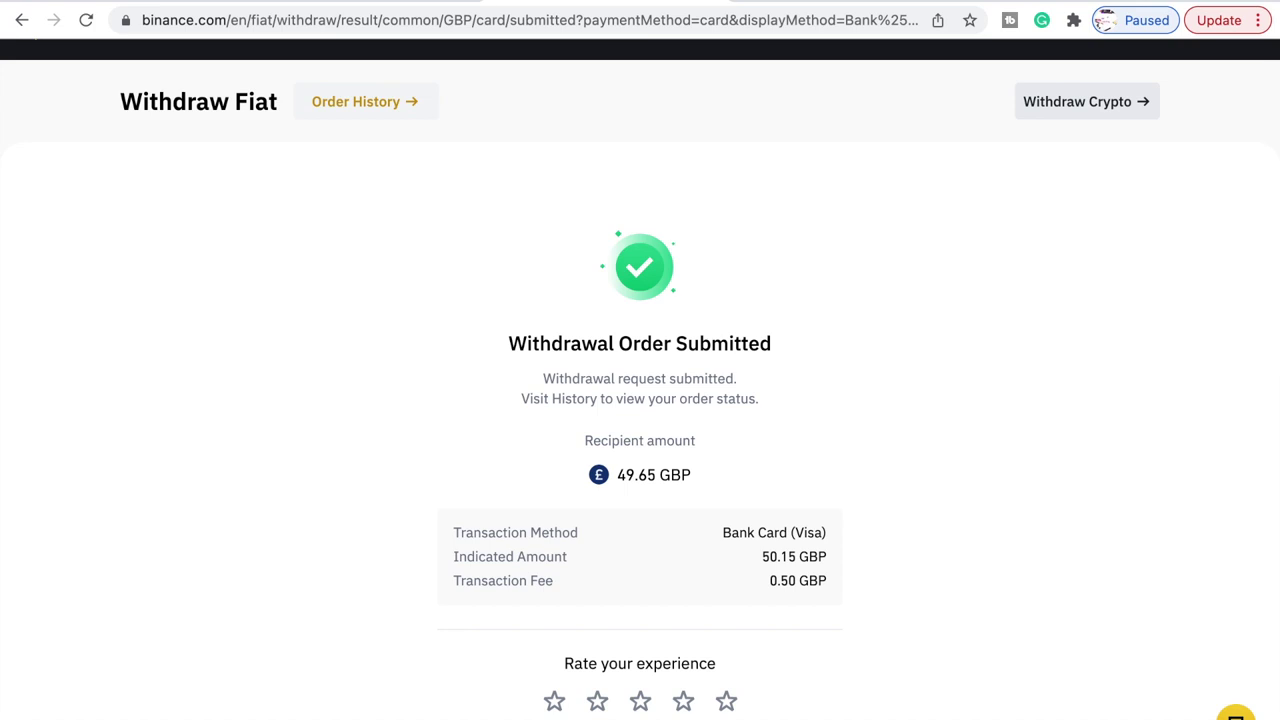
pyautogui.click(330, 36)
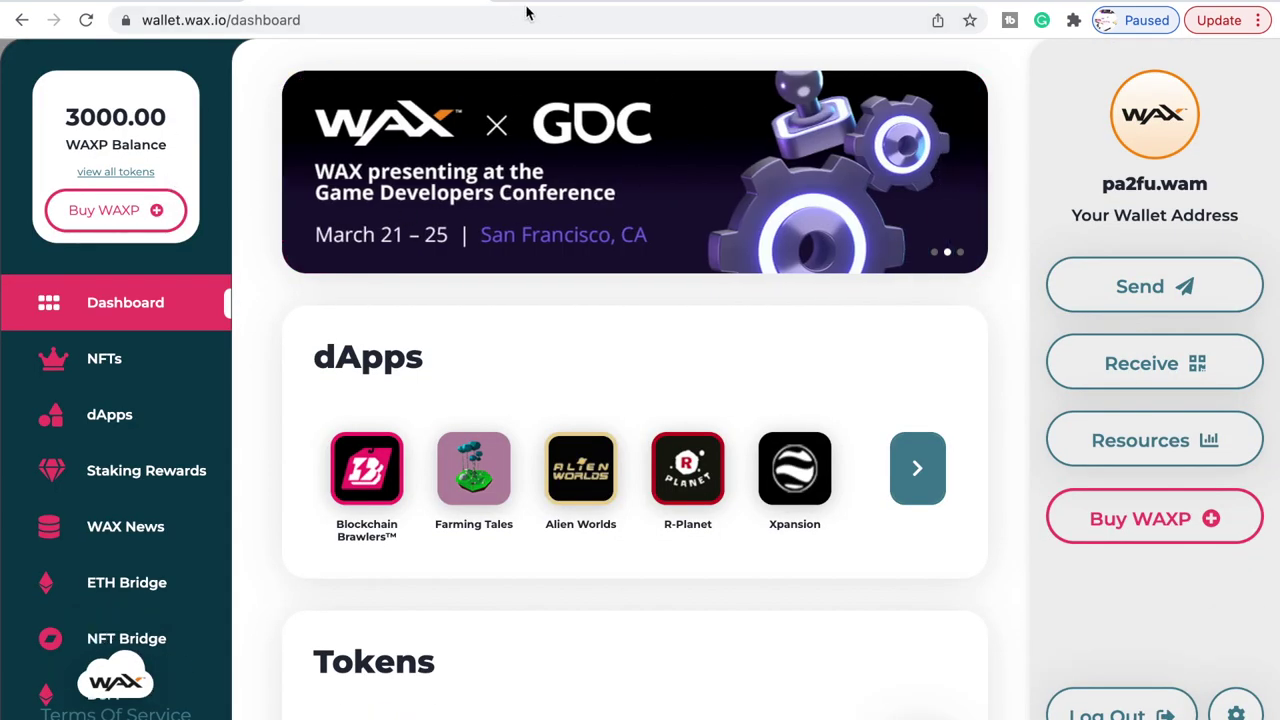
# Go back to Binance's Withdrawal Order Submitted page showing 49.65 GBP to the card
pyautogui.click(610, 8)
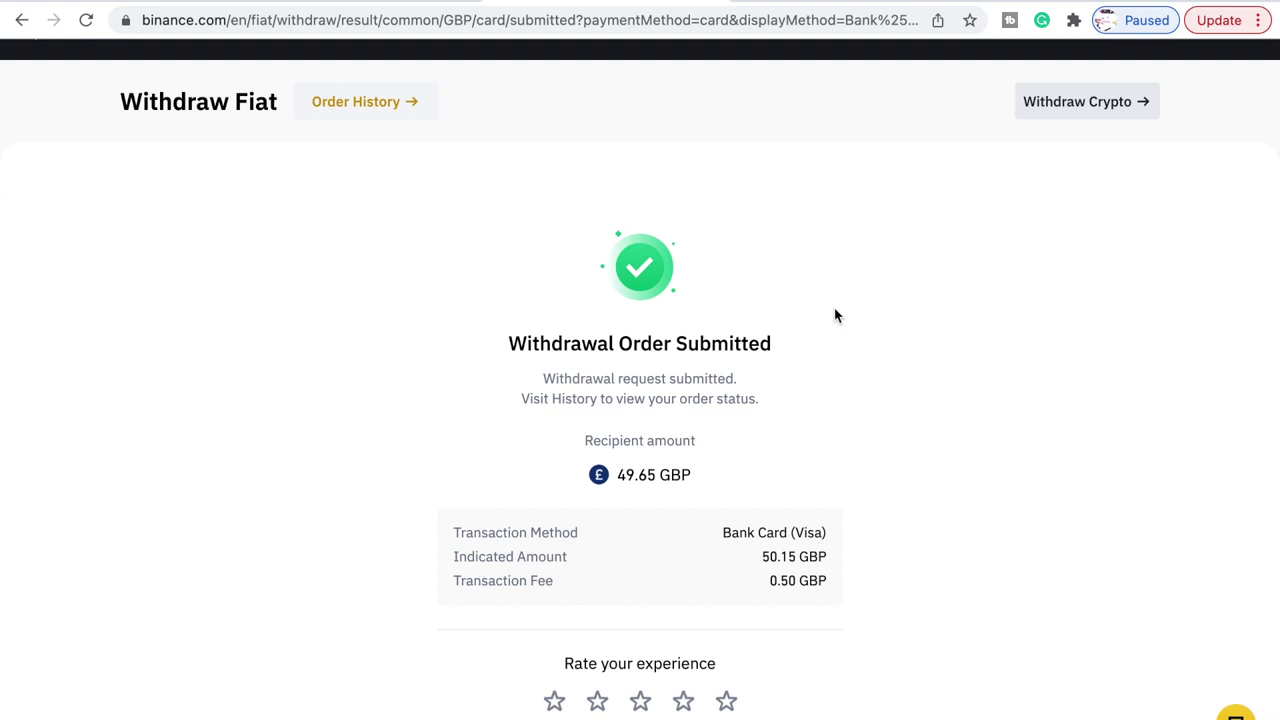
# Give the withdrawal five stars with 'Excellent' as feedback, then view the fiat withdrawal history
pyautogui.scroll(-2, 836, 316)
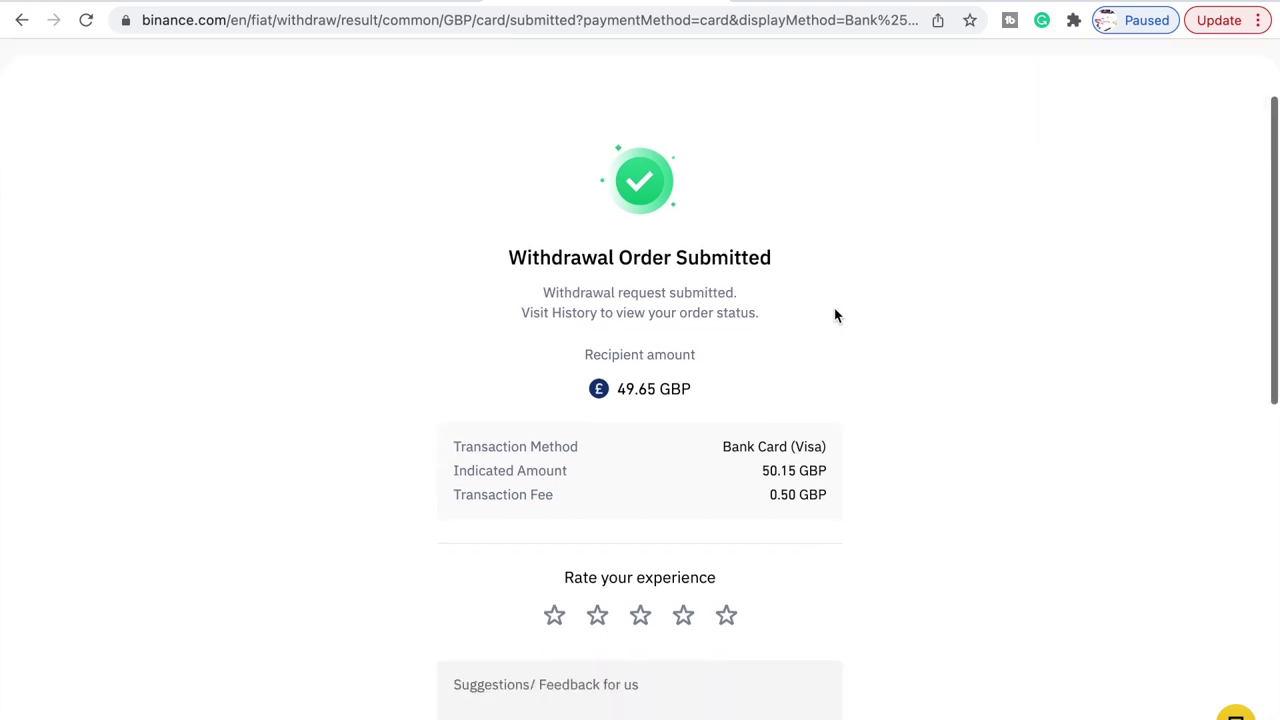
pyautogui.click(722, 583)
pyautogui.scroll(-2, 689, 674)
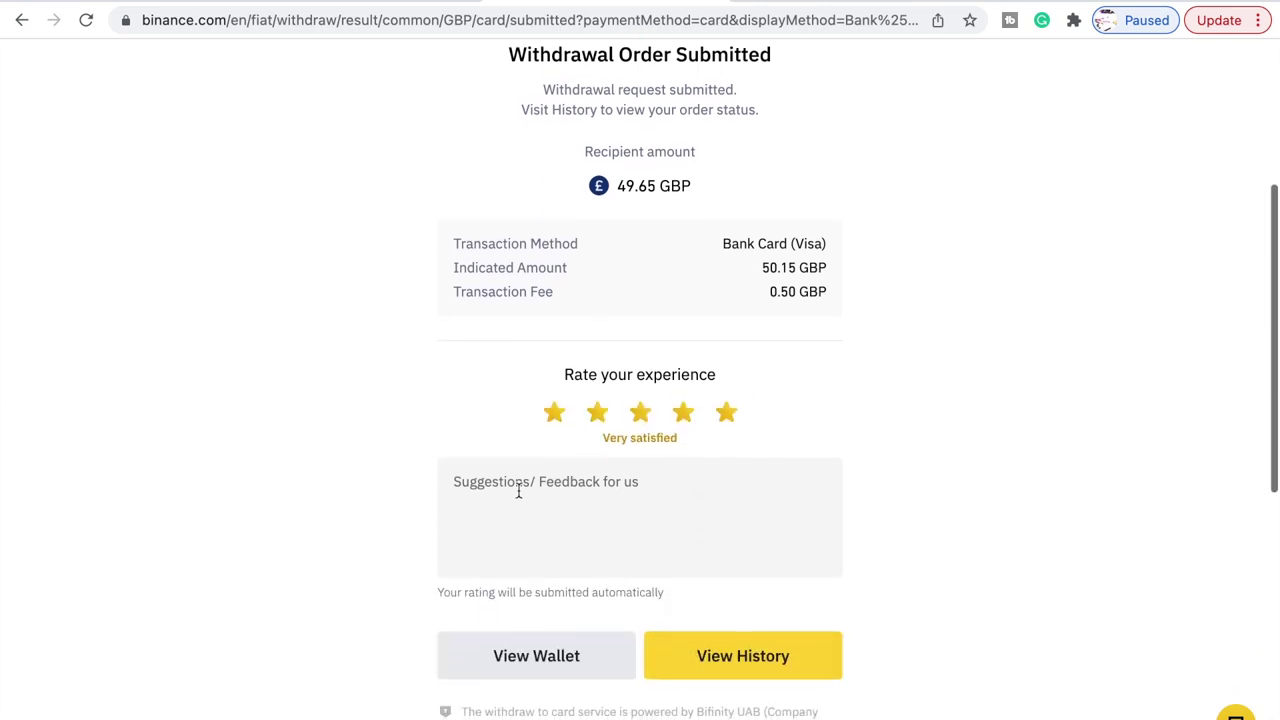
pyautogui.click(518, 491)
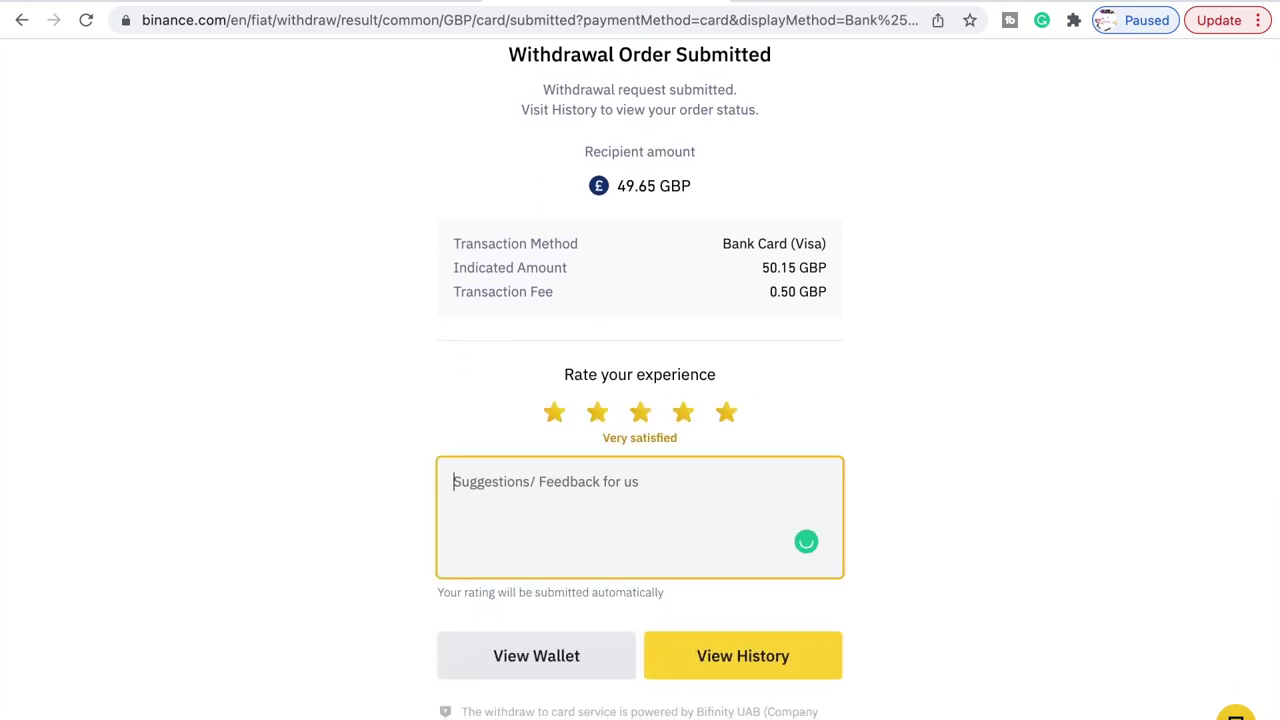
pyautogui.write('Excellent')
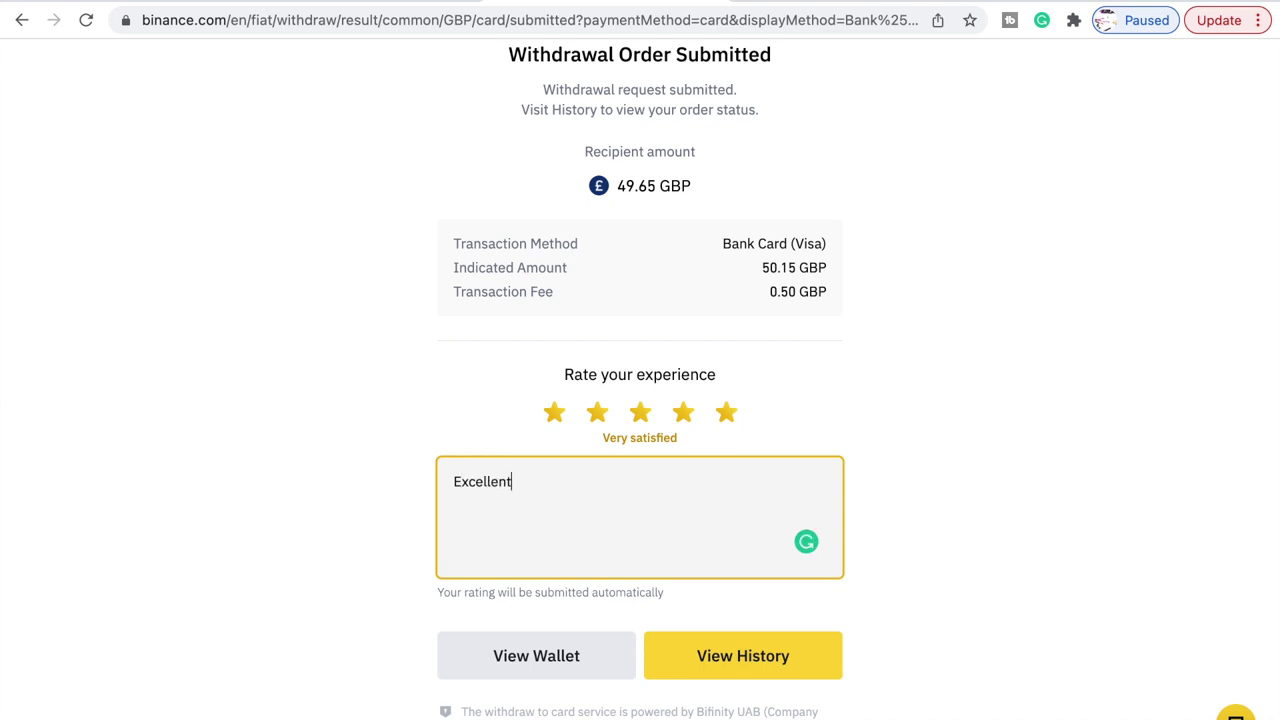
pyautogui.click(742, 661)
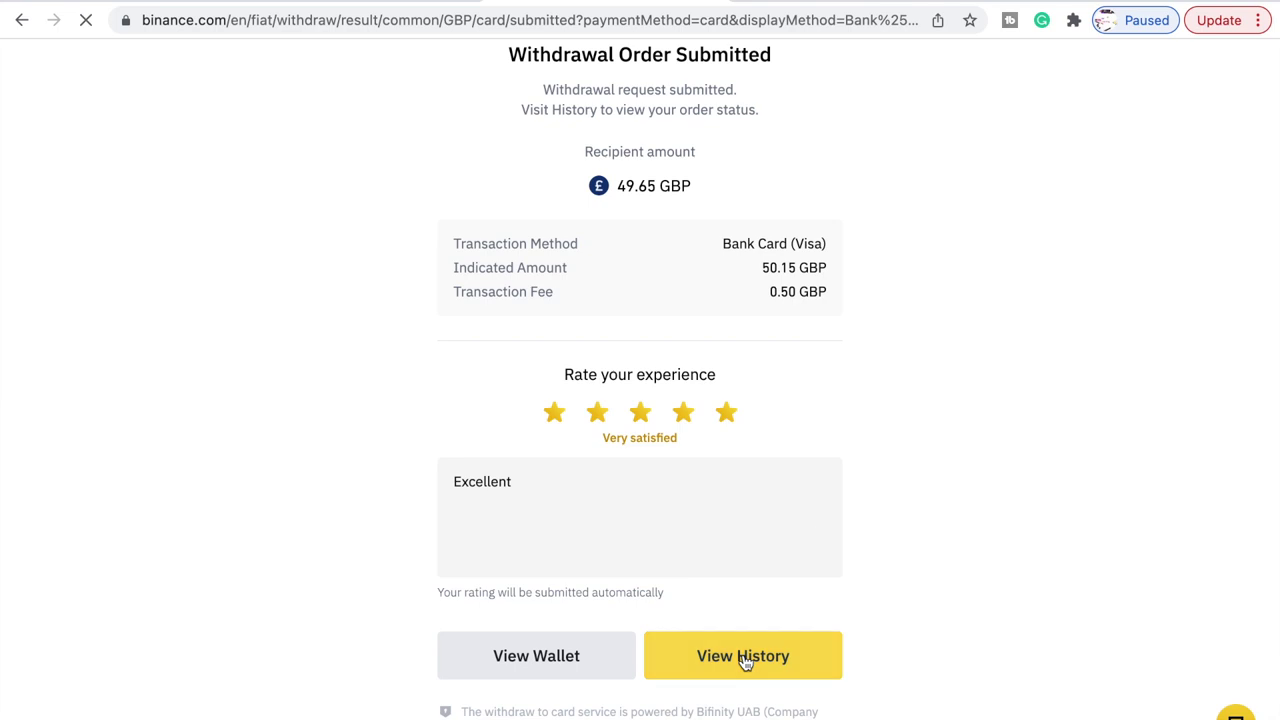